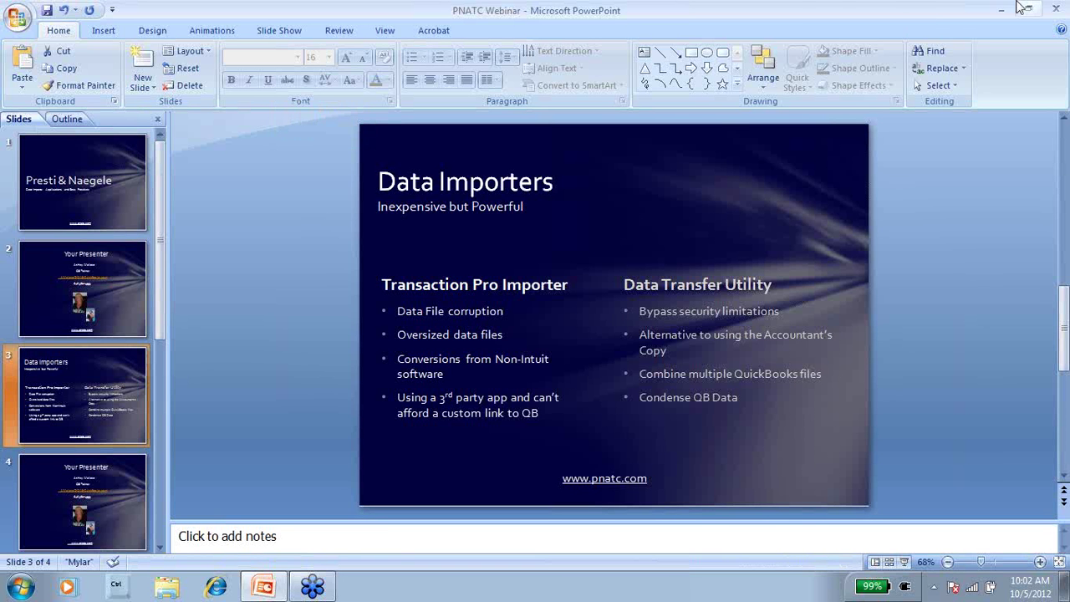
Switch to QuickBooks Accountant 2013, open the sample_product-based business.qbw company file, and leave only the Home page open, maximized
{"action": "left_click", "coordinate": [1001, 9]}
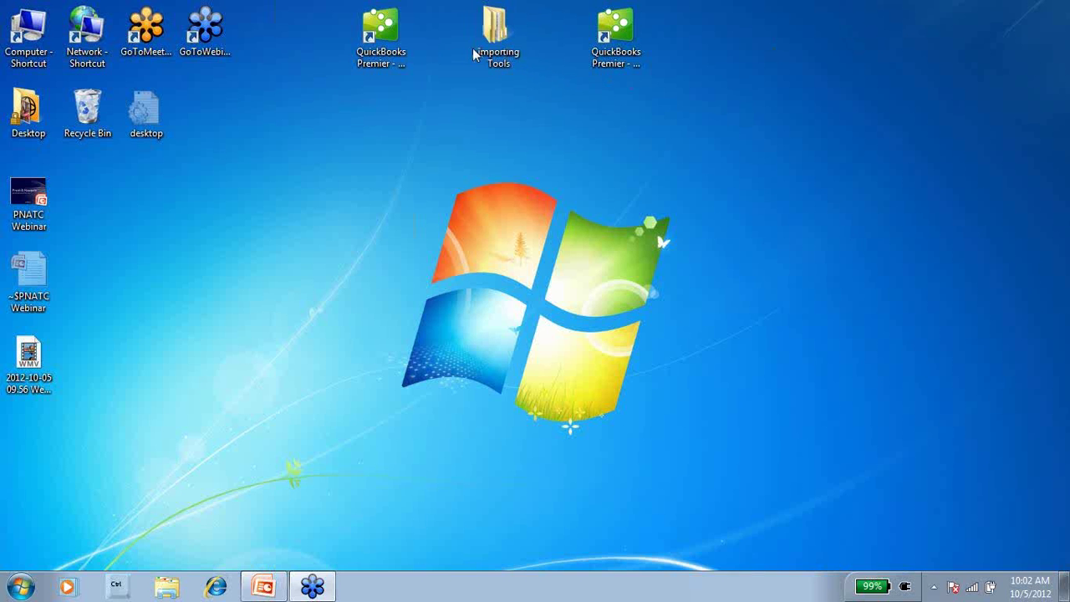
{"action": "left_click", "coordinate": [391, 33]}
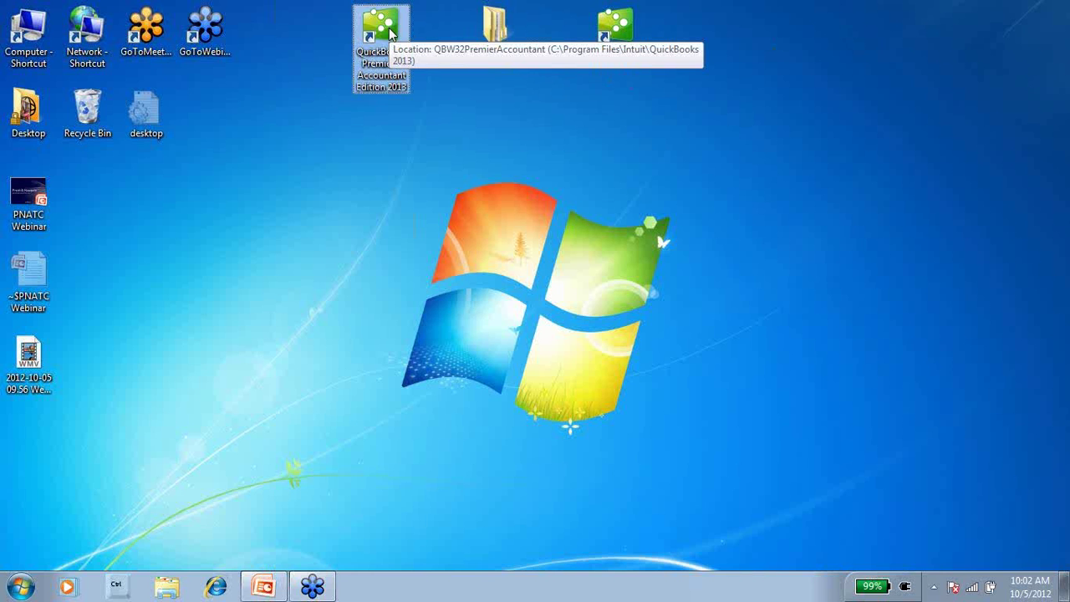
{"action": "double_click", "coordinate": [390, 32]}
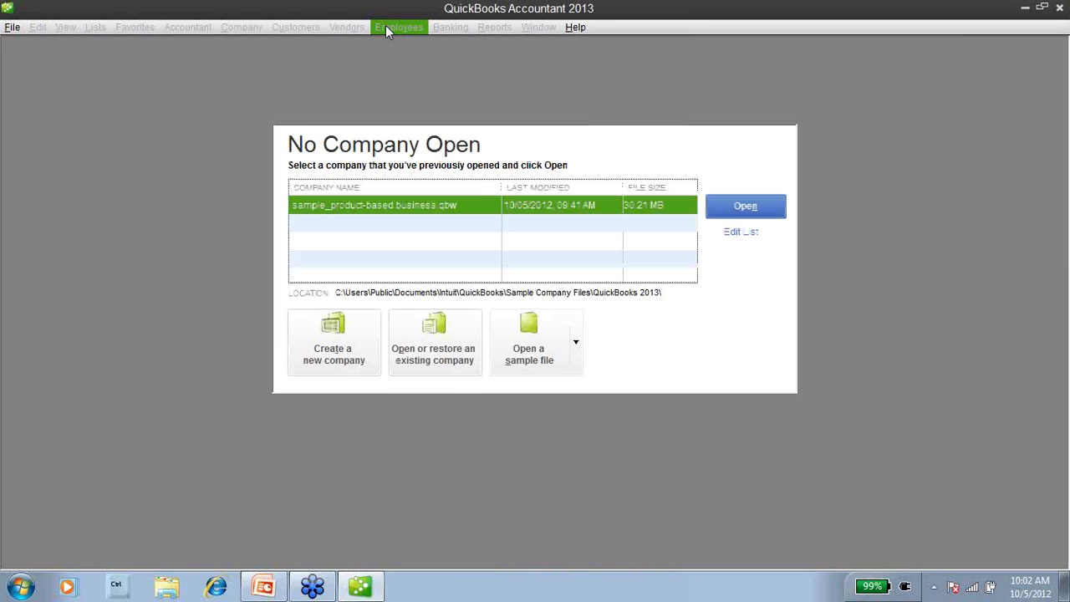
{"action": "double_click", "coordinate": [454, 205]}
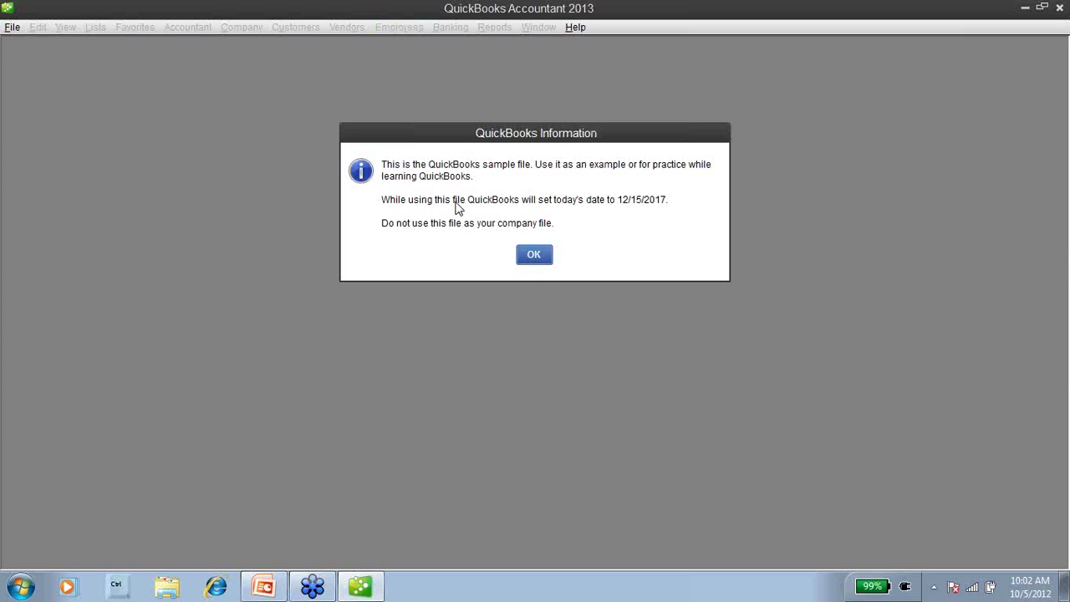
{"action": "key", "text": "Return"}
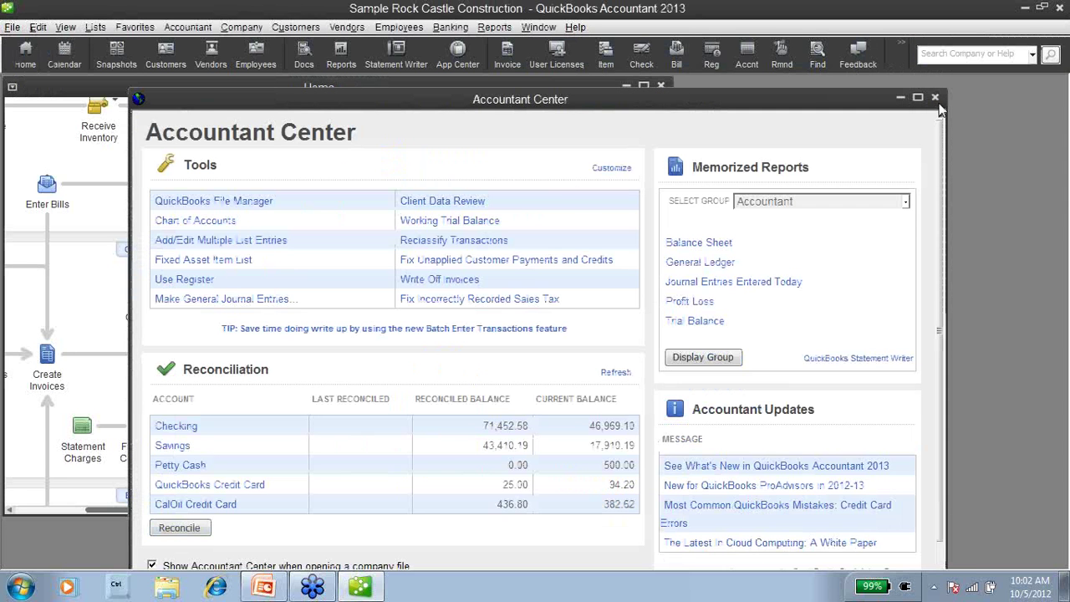
{"action": "left_click", "coordinate": [943, 109]}
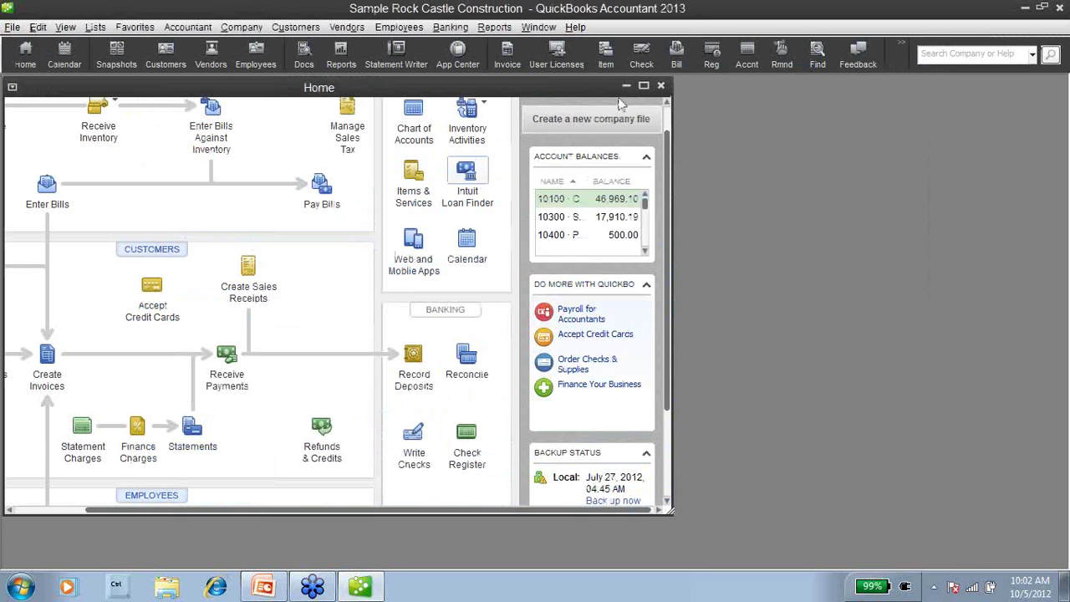
{"action": "left_click", "coordinate": [643, 85]}
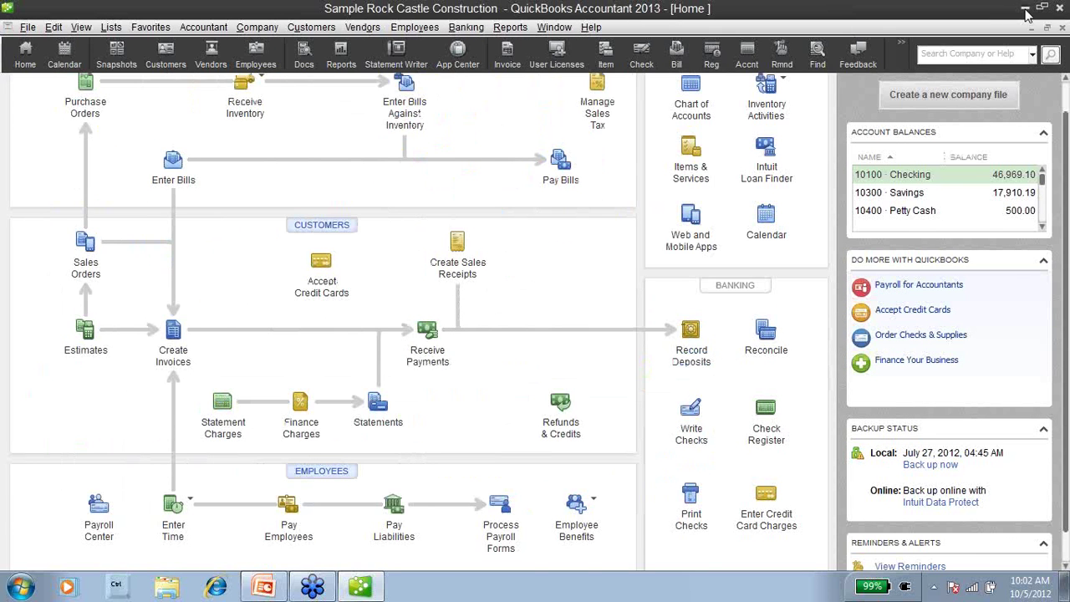
Launch Transaction Pro Importer 5.0 from the Transaction Pro Importer subfolder of the desktop's Importing Tools folder
{"action": "left_click", "coordinate": [1026, 10]}
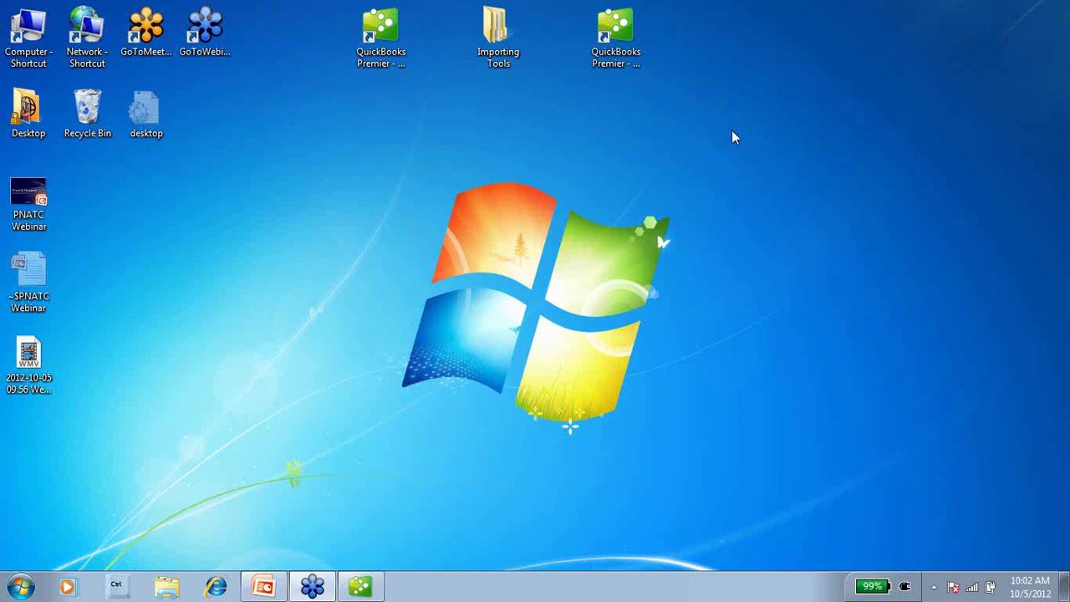
{"action": "double_click", "coordinate": [504, 39]}
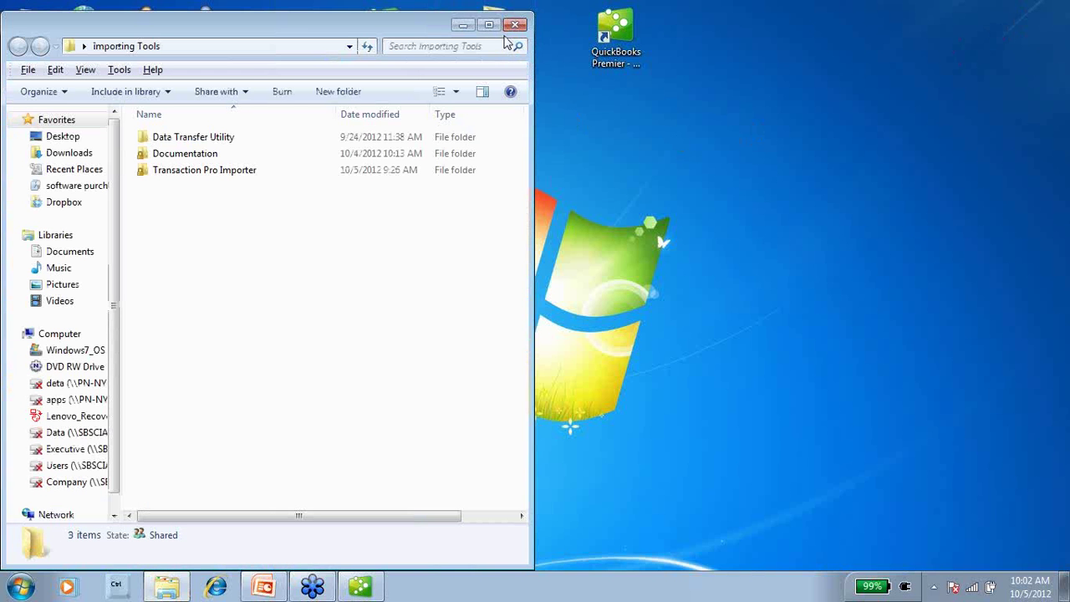
{"action": "double_click", "coordinate": [198, 171]}
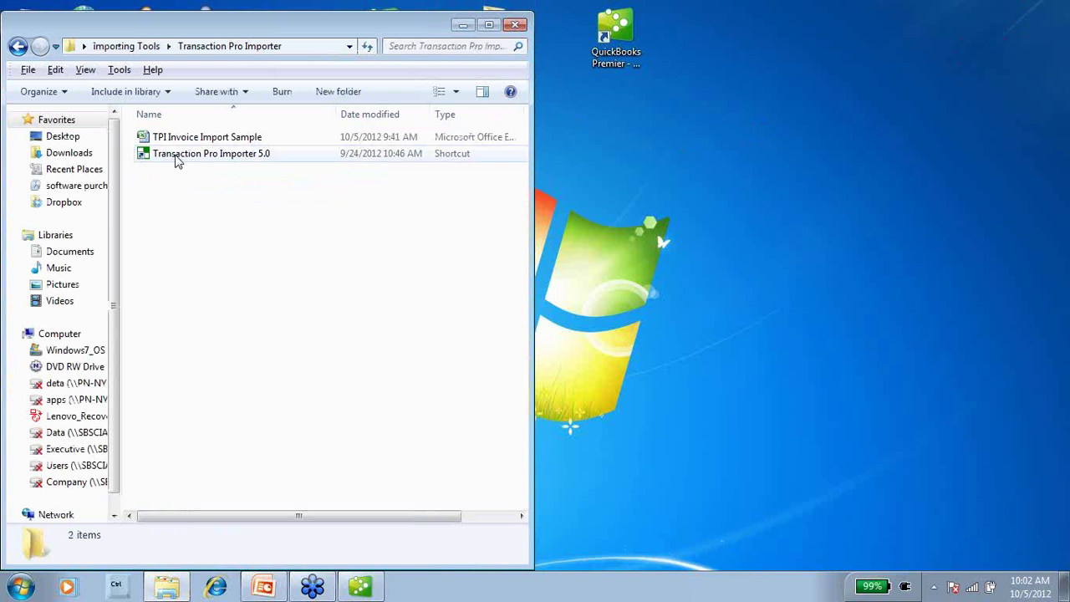
{"action": "double_click", "coordinate": [177, 158]}
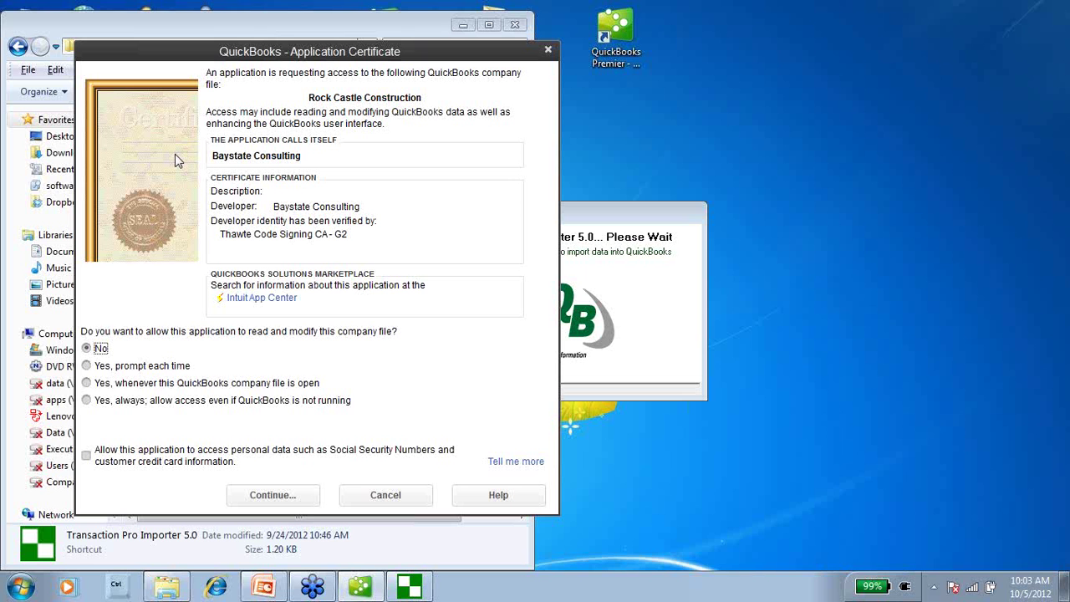
Grant Baystate Consulting permanent access to the Rock Castle Construction file, even when QuickBooks is not running, without personal data access
{"action": "left_click", "coordinate": [87, 402]}
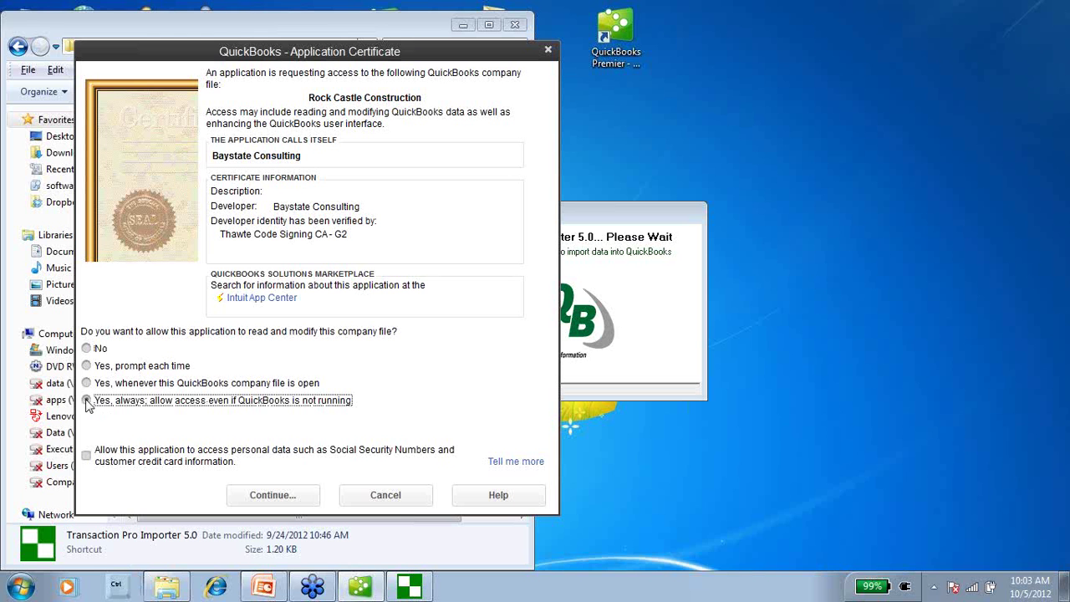
{"action": "left_click", "coordinate": [87, 401]}
{"action": "left_click", "coordinate": [285, 498]}
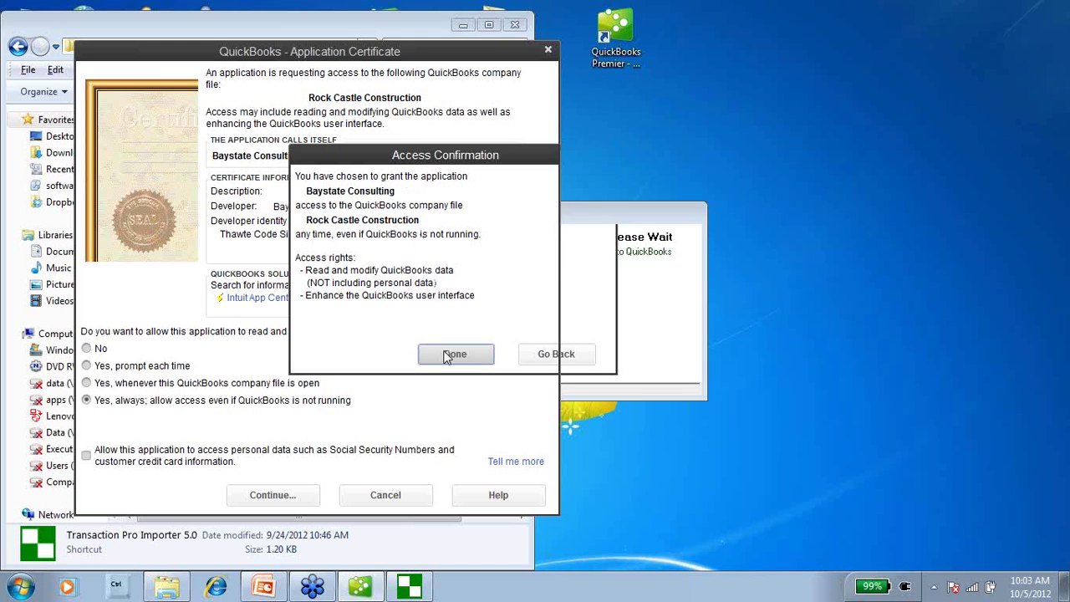
{"action": "left_click", "coordinate": [454, 355]}
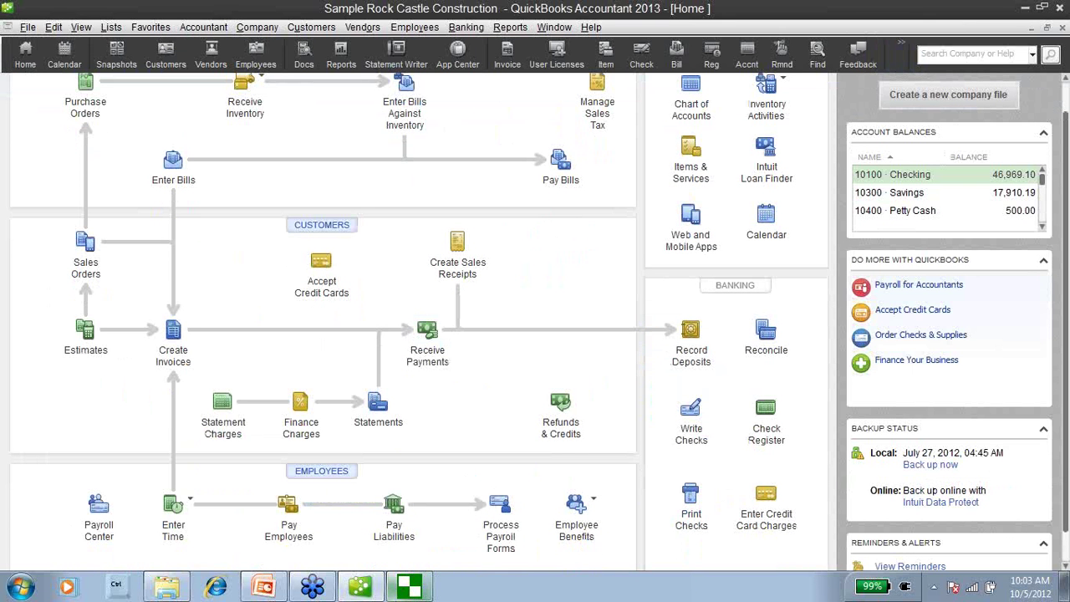
Set the import wizard and QuickBooks aside and open the TPI Invoice Import Sample workbook from the Transaction Pro Importer folder
{"action": "left_click", "coordinate": [396, 594]}
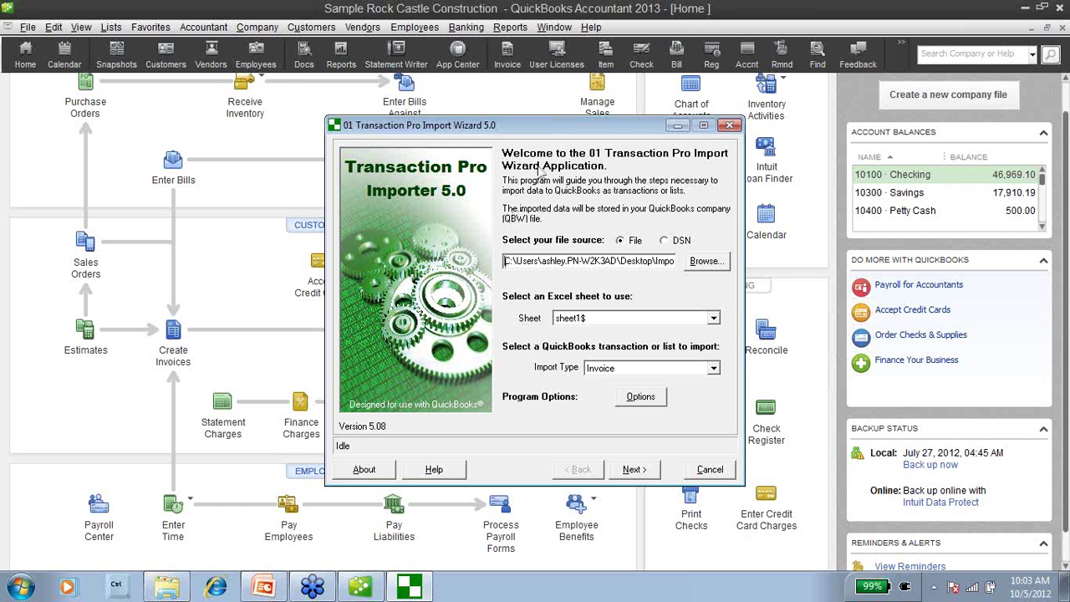
{"action": "left_click", "coordinate": [671, 126]}
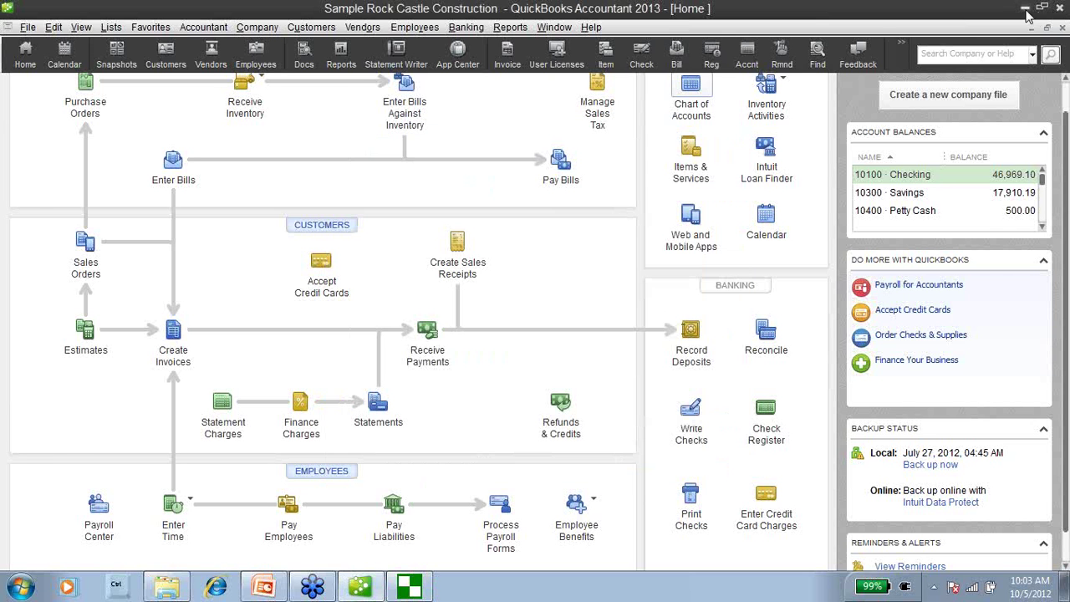
{"action": "left_click", "coordinate": [1025, 7]}
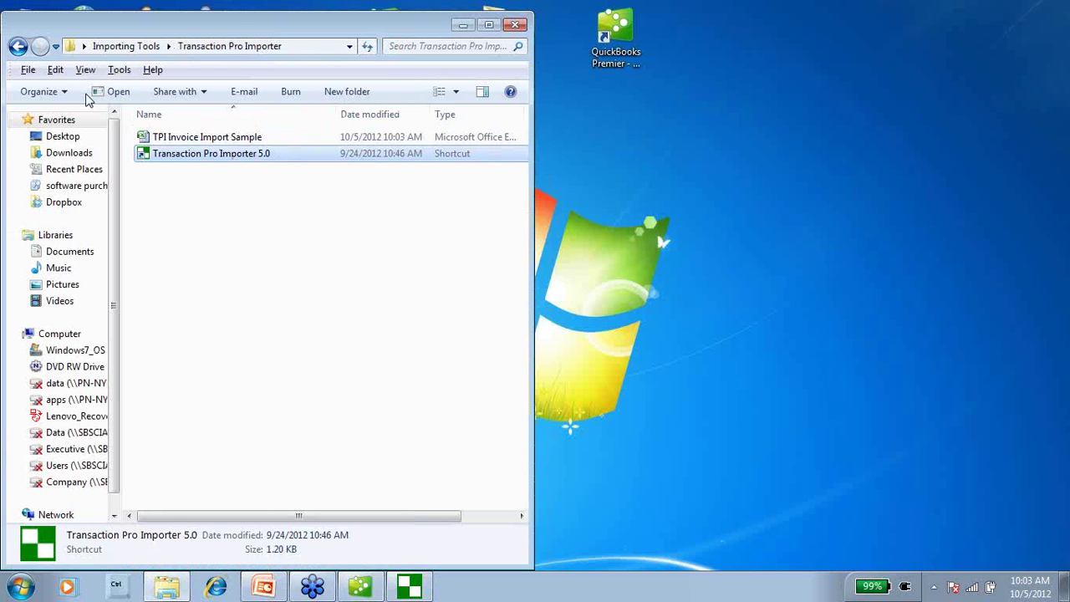
{"action": "left_click", "coordinate": [18, 47]}
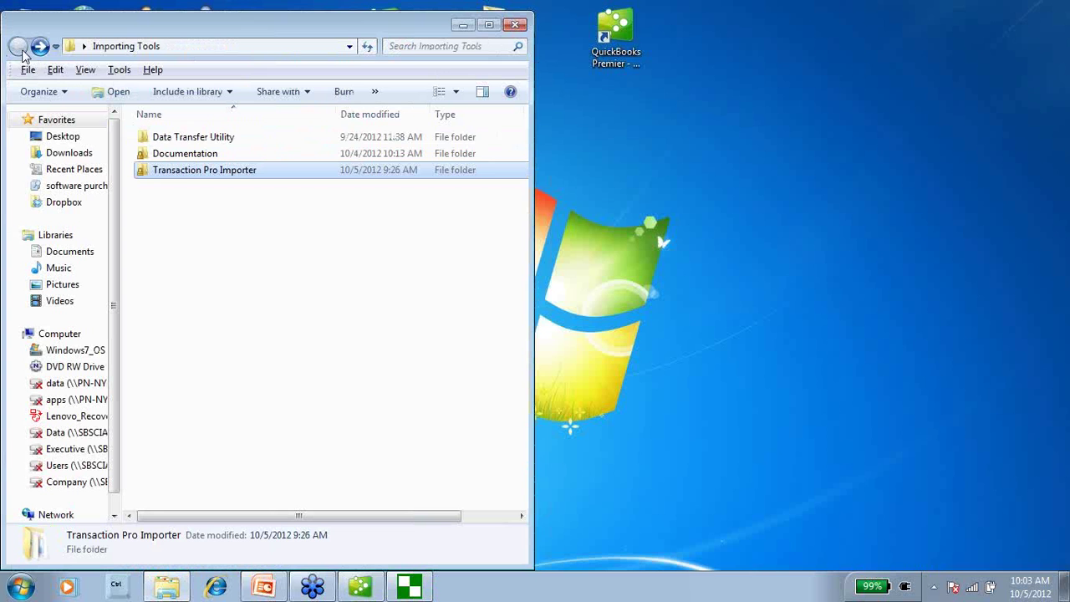
{"action": "double_click", "coordinate": [177, 176]}
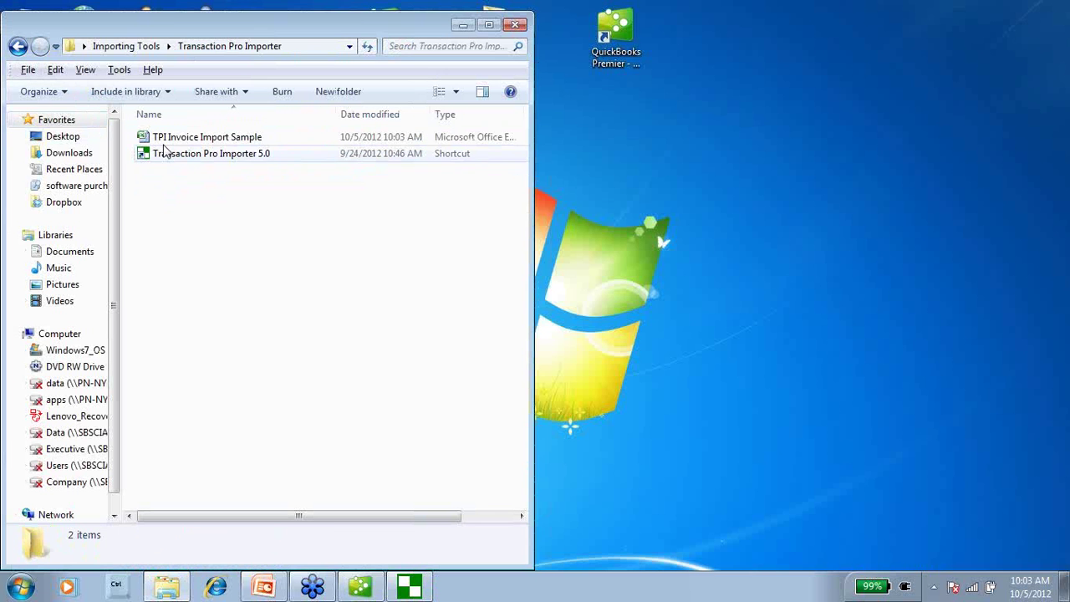
{"action": "left_click", "coordinate": [186, 144]}
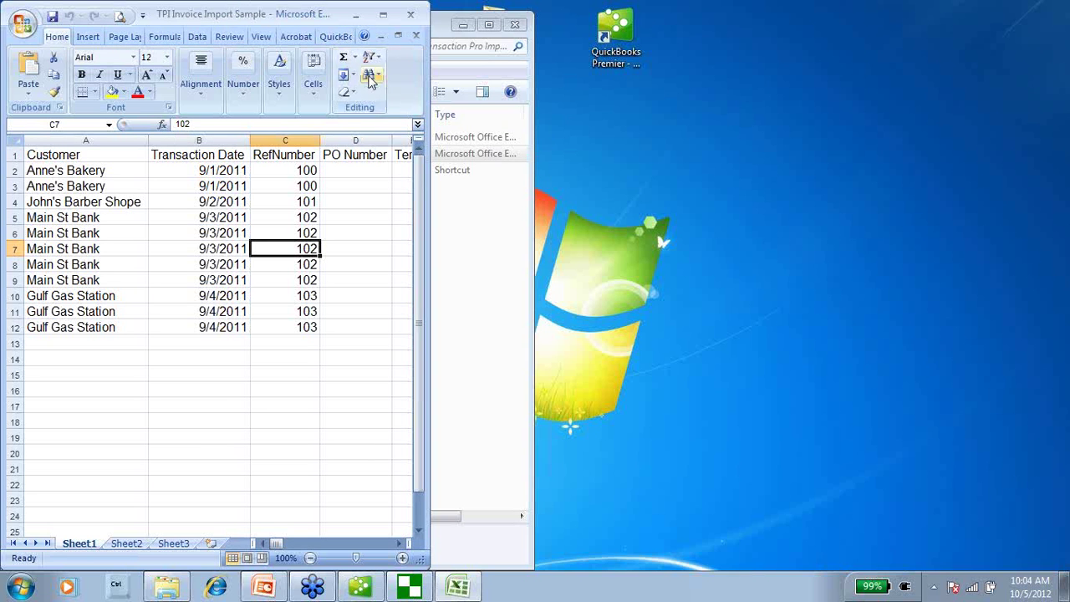
Widen the invoice workbook window to show columns through Class and place the QuickBooks window beside it
{"action": "left_click_drag", "start_coordinate": [426, 76], "coordinate": [489, 76]}
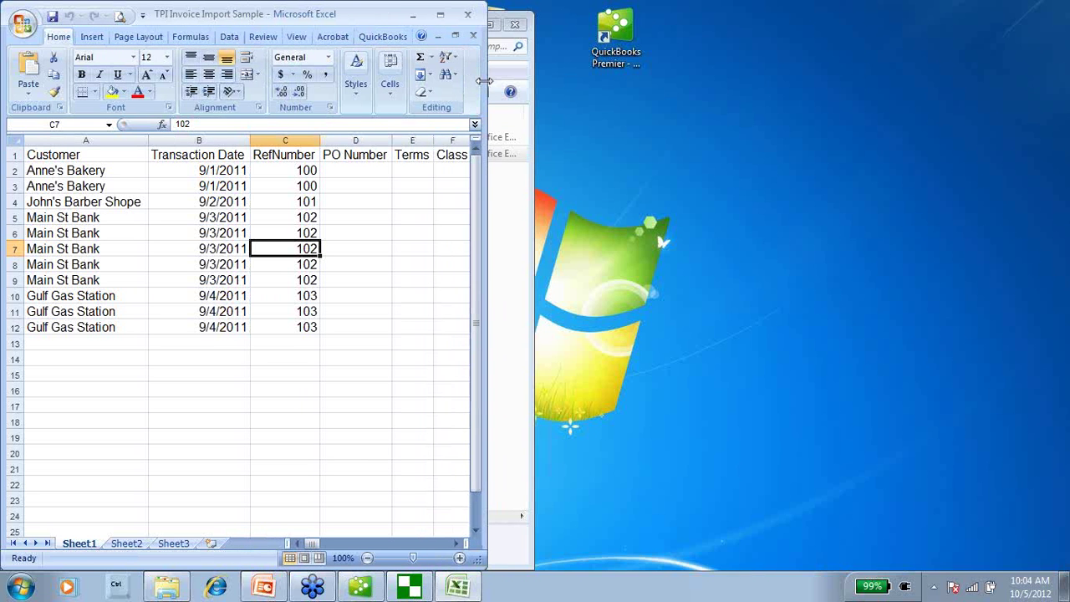
{"action": "left_click", "coordinate": [95, 170]}
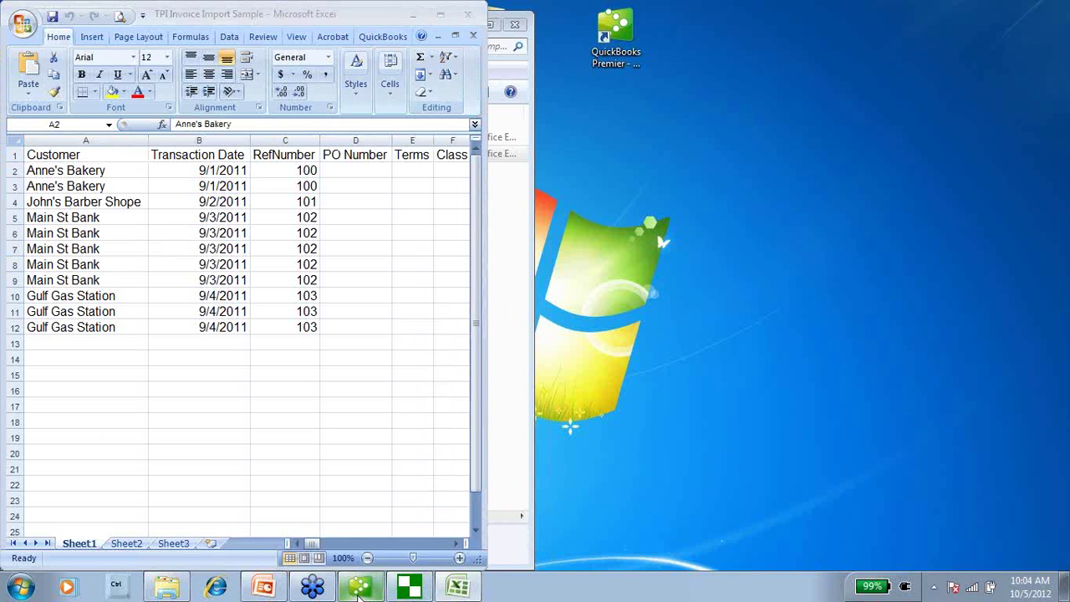
{"action": "left_click", "coordinate": [360, 589]}
{"action": "double_click", "coordinate": [435, 8]}
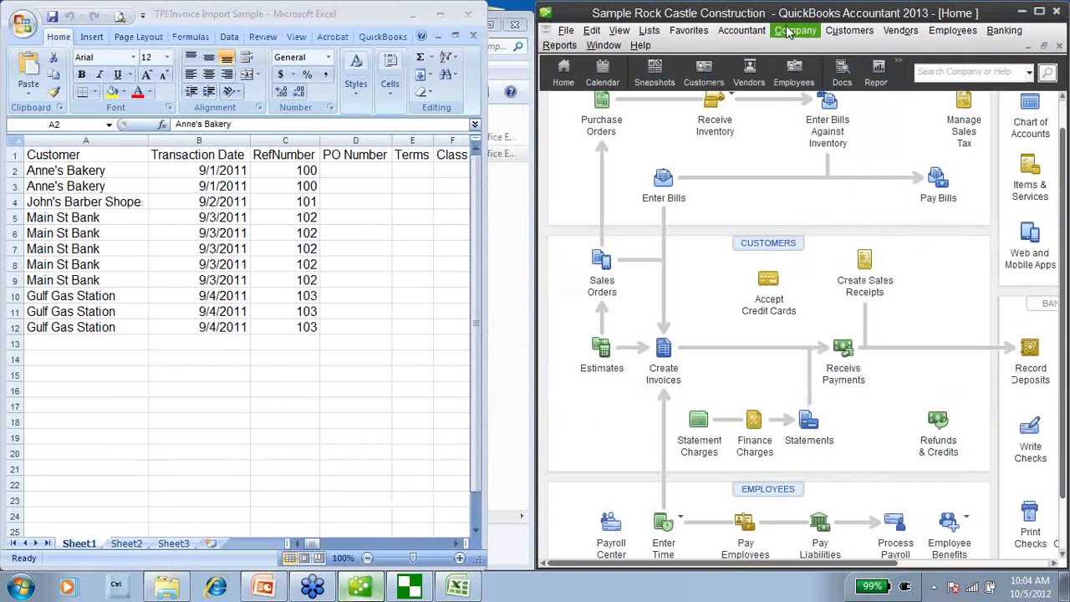
Open the Customer Center in QuickBooks to compare its customer and job list with the workbook's Customer column, and close it
{"action": "left_click", "coordinate": [792, 30]}
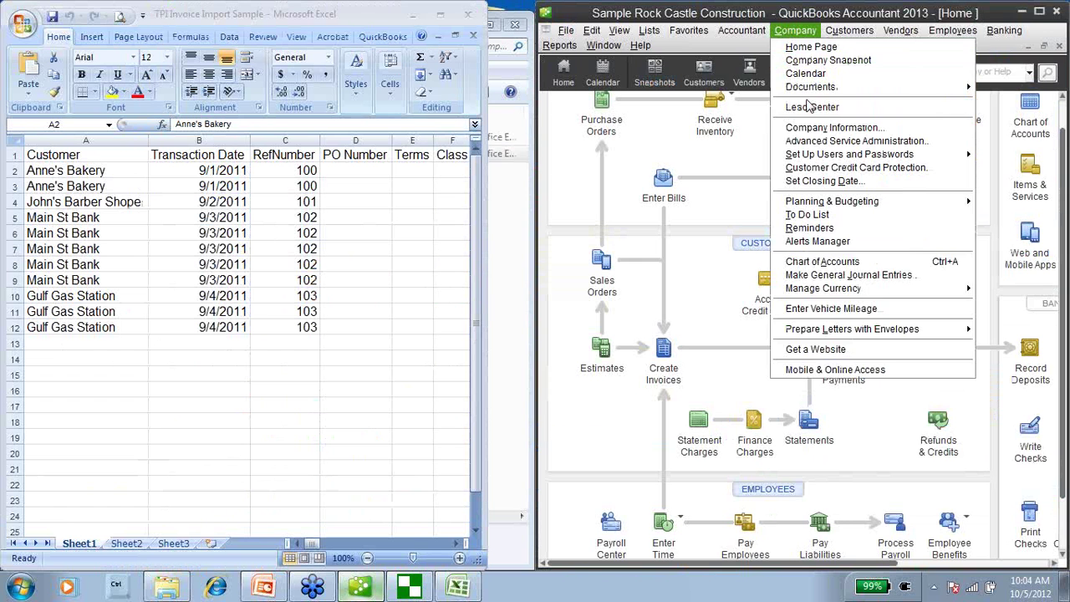
{"action": "key", "text": "Escape"}
{"action": "left_click", "coordinate": [845, 30]}
{"action": "key", "text": "Escape"}
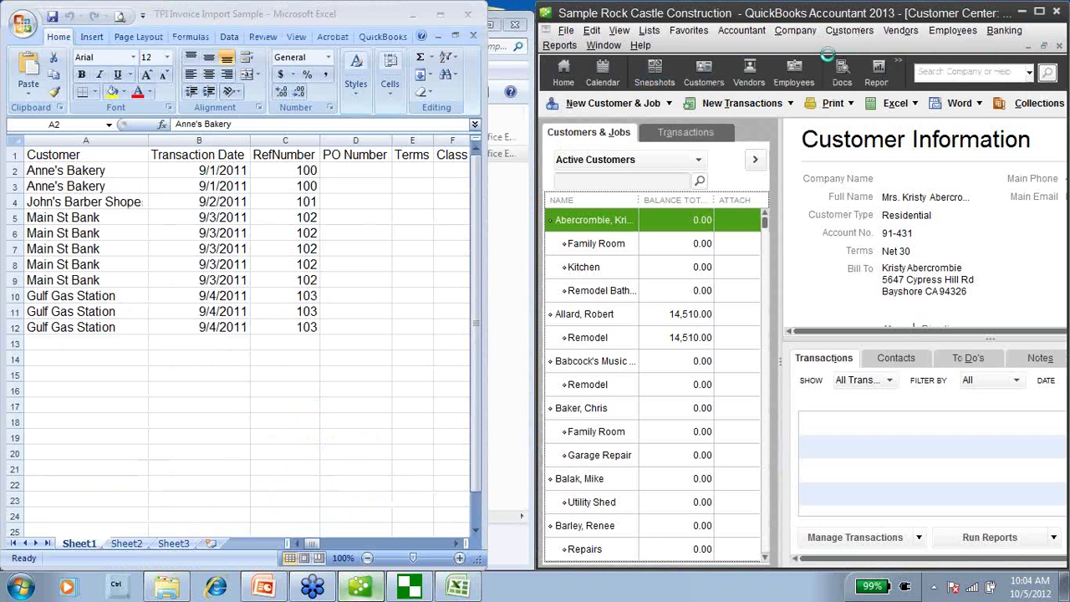
{"action": "left_click", "coordinate": [43, 174]}
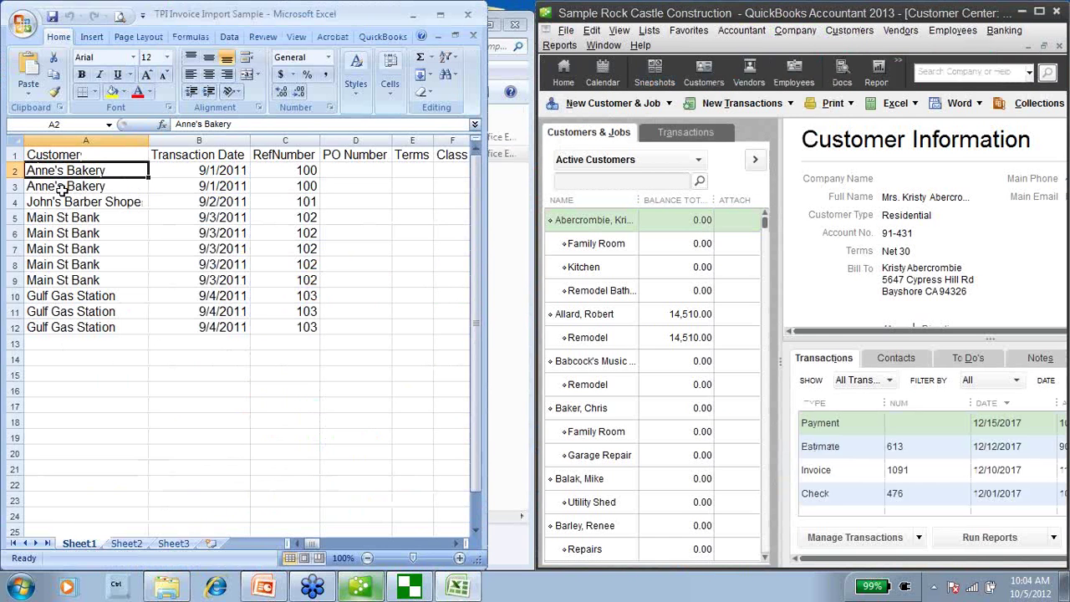
{"action": "left_click", "coordinate": [575, 266]}
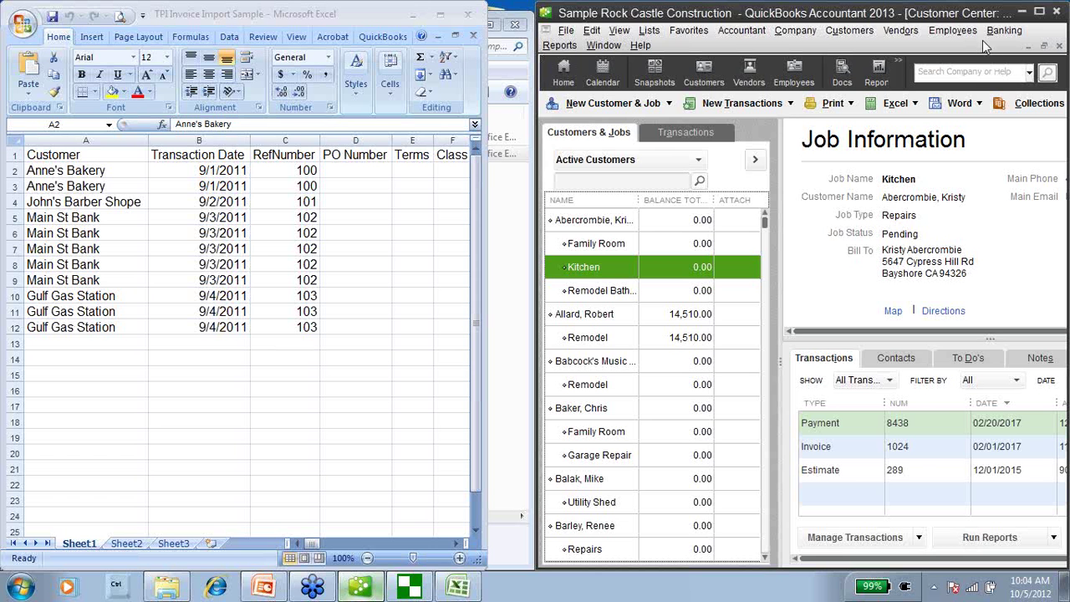
{"action": "key", "text": "Escape"}
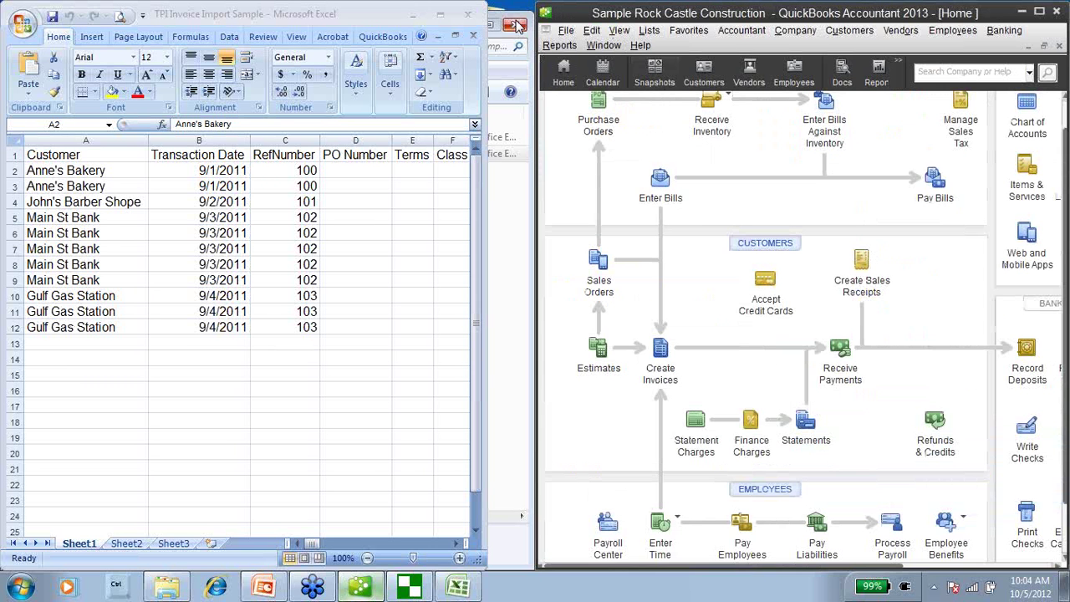
Maximize the invoice workbook and highlight the two Anne's Bakery rows from Customer through BillTo Line3
{"action": "left_click", "coordinate": [440, 14]}
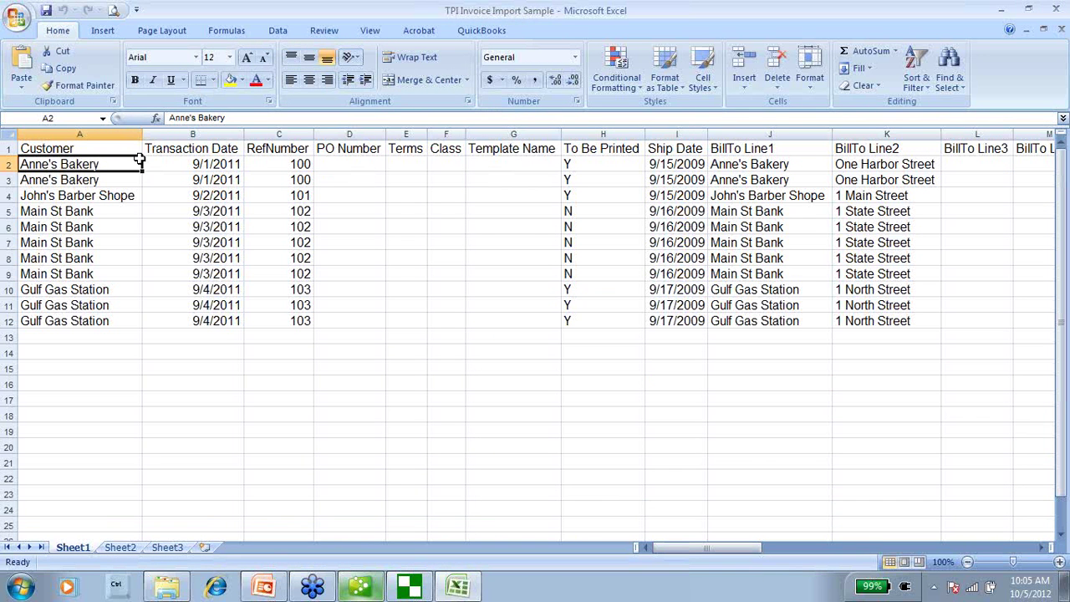
{"action": "left_click", "coordinate": [107, 180]}
{"action": "left_click_drag", "start_coordinate": [117, 165], "coordinate": [967, 179]}
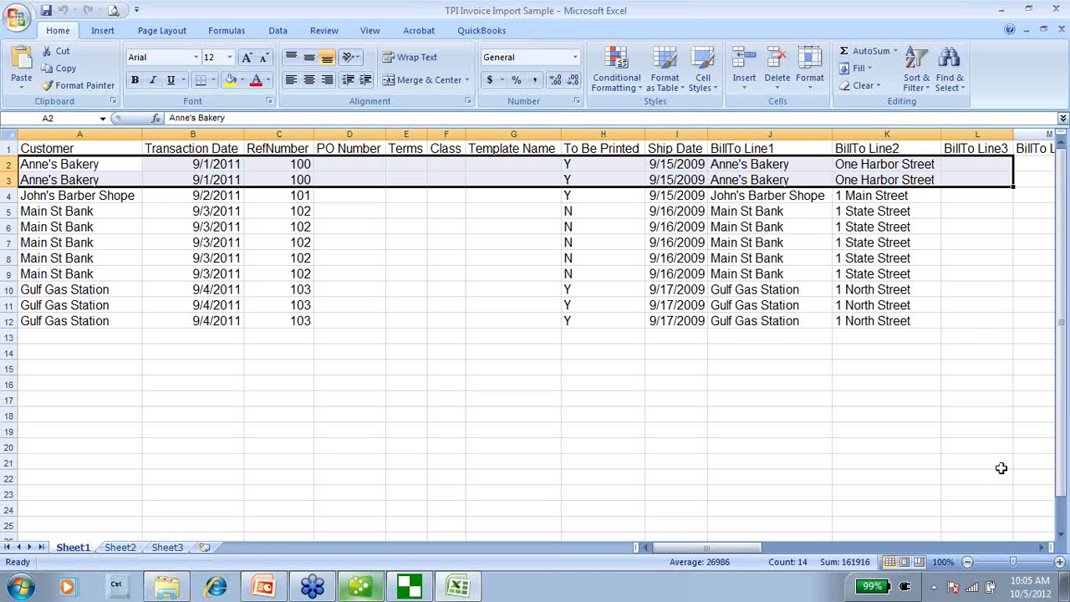
Review the remaining bill-to columns of the invoice workbook, from BillTo Line4 through BillTo Country
{"action": "left_click", "coordinate": [1044, 547]}
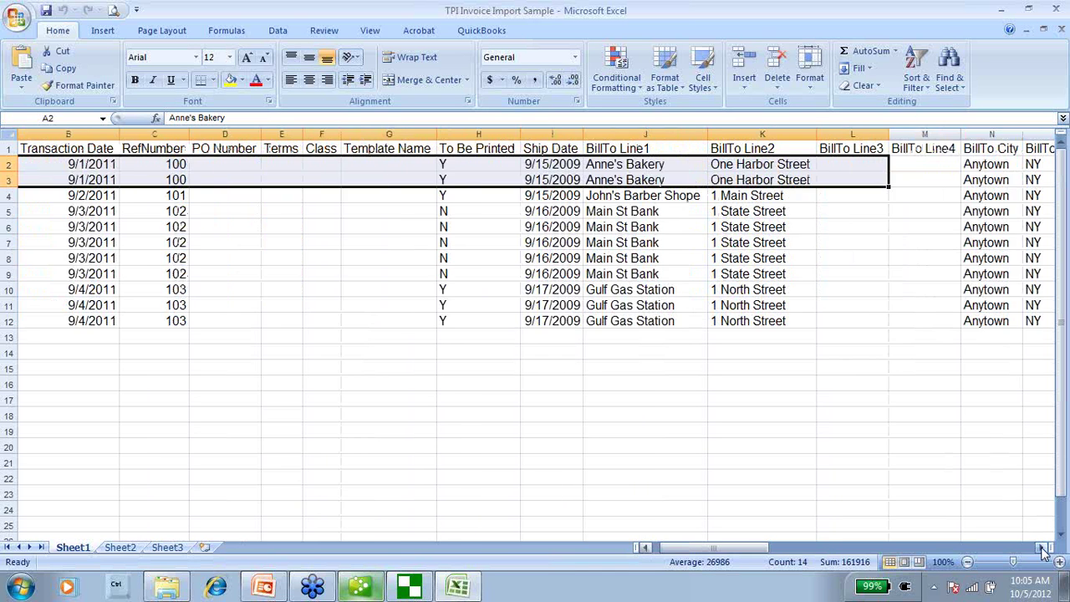
{"action": "left_click", "coordinate": [1044, 548]}
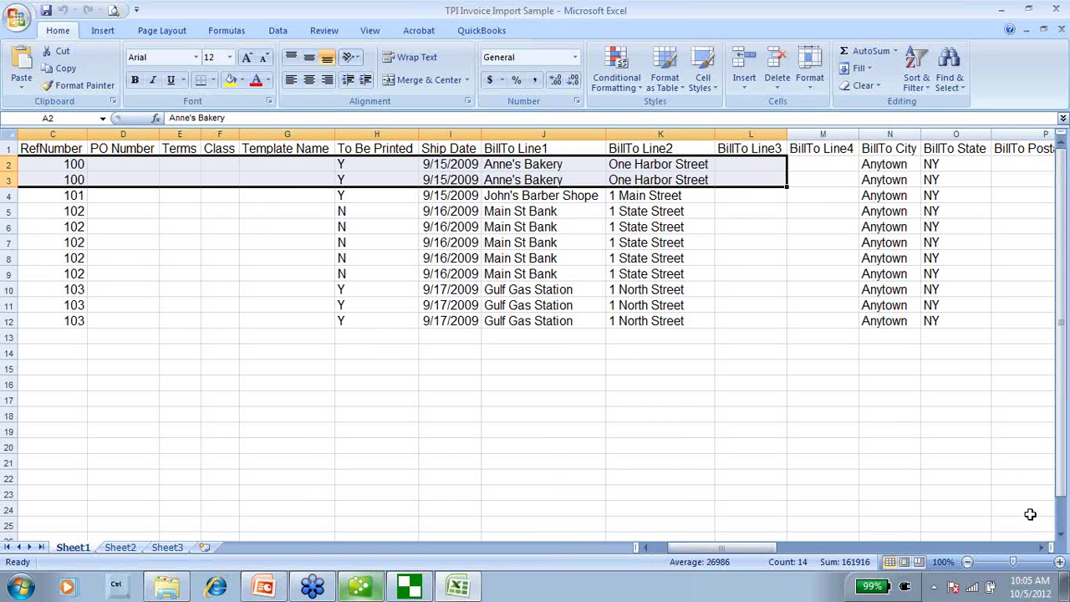
{"action": "left_click", "coordinate": [955, 165]}
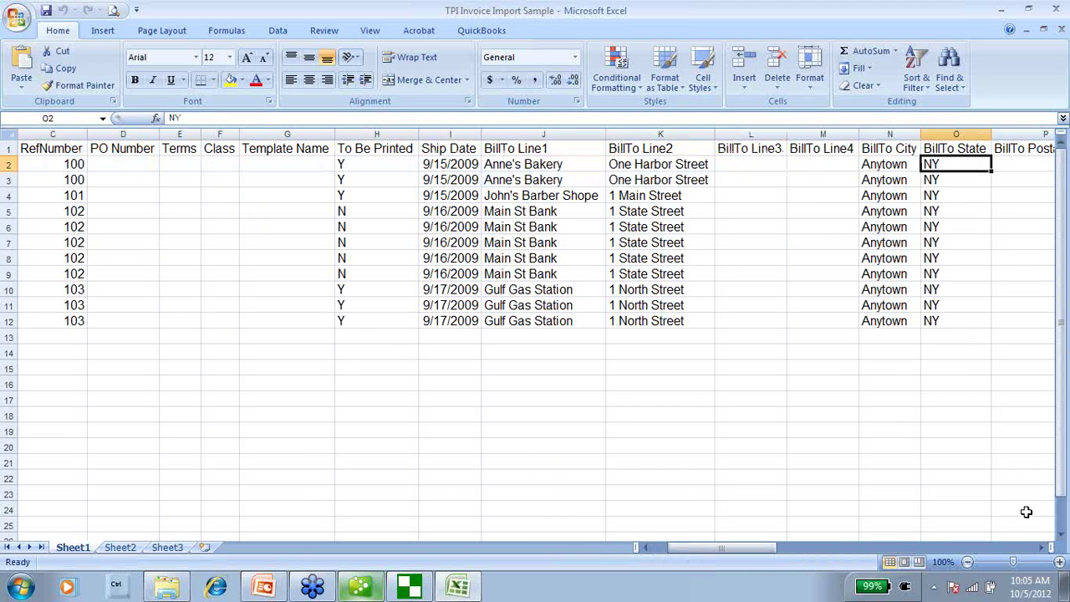
{"action": "key", "text": "Right"}
{"action": "key", "text": "Right"}
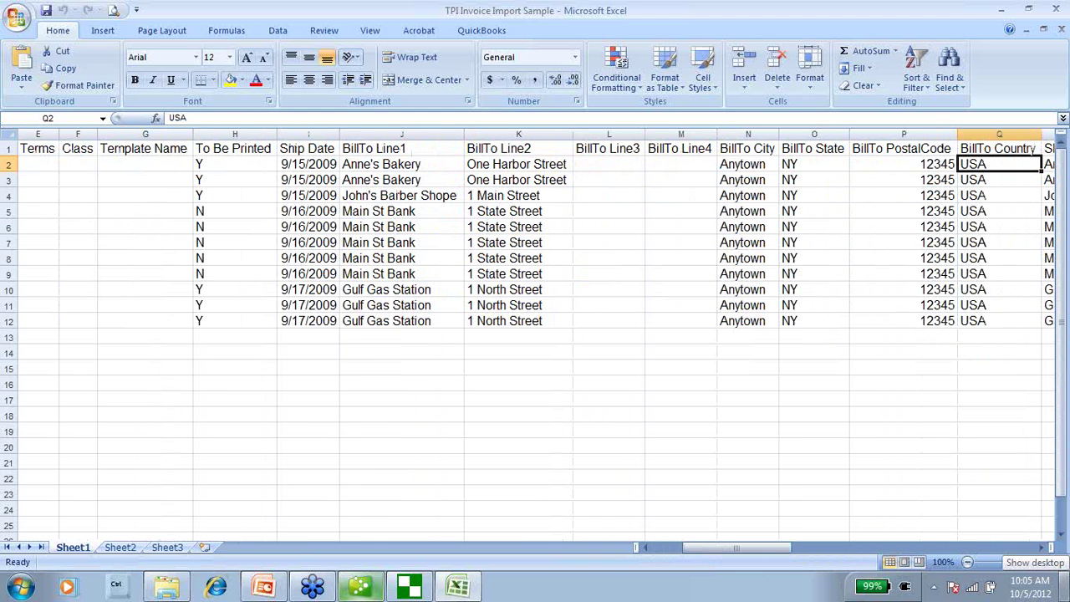
Examine the ship-to address columns along the first invoice row, from ShipTo Line1 through ShipTo Country
{"action": "key", "text": "Right"}
{"action": "key", "text": "Right"}
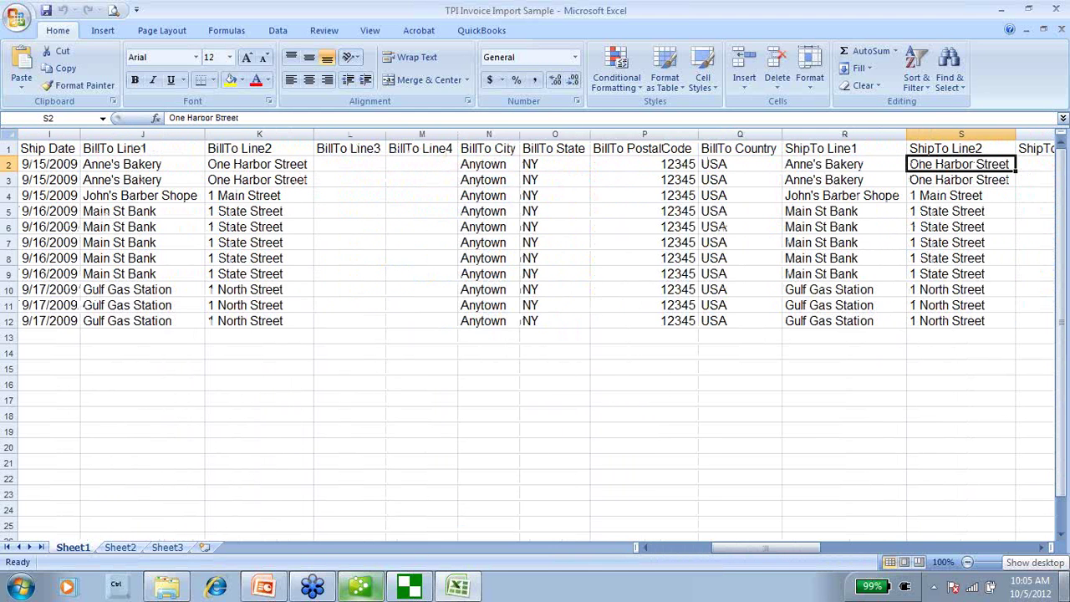
{"action": "key", "text": "Right"}
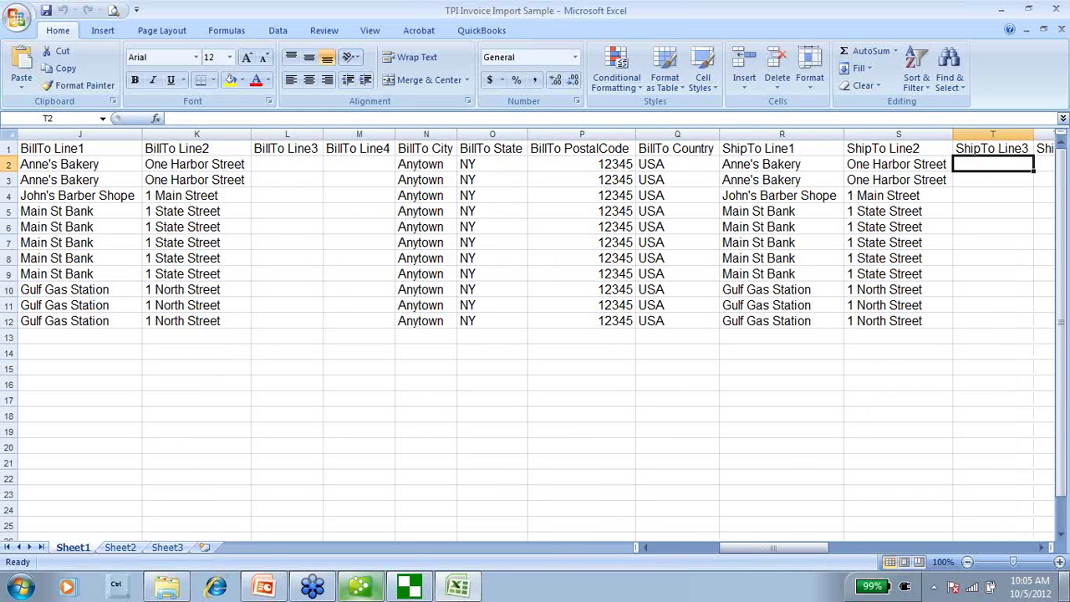
{"action": "key", "text": "Right"}
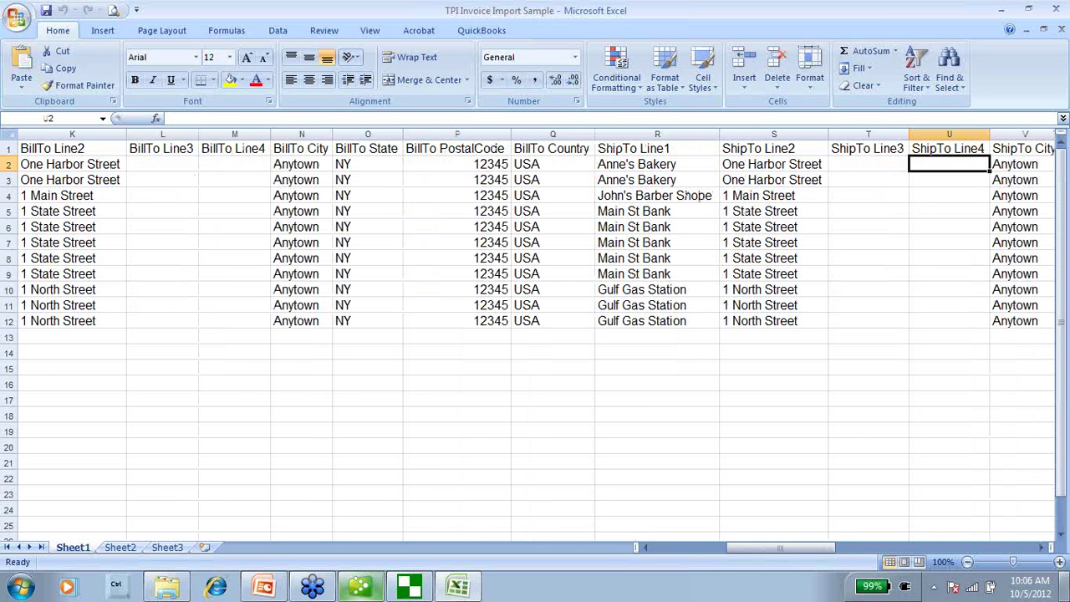
{"action": "key", "text": "Right"}
{"action": "key", "text": "Right"}
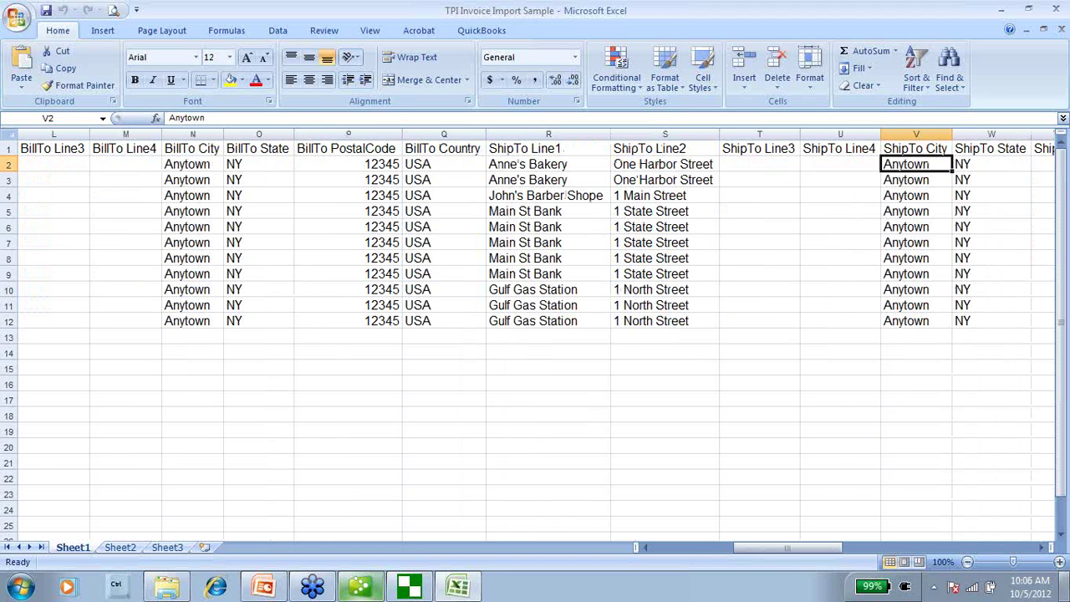
{"action": "key", "text": "Right"}
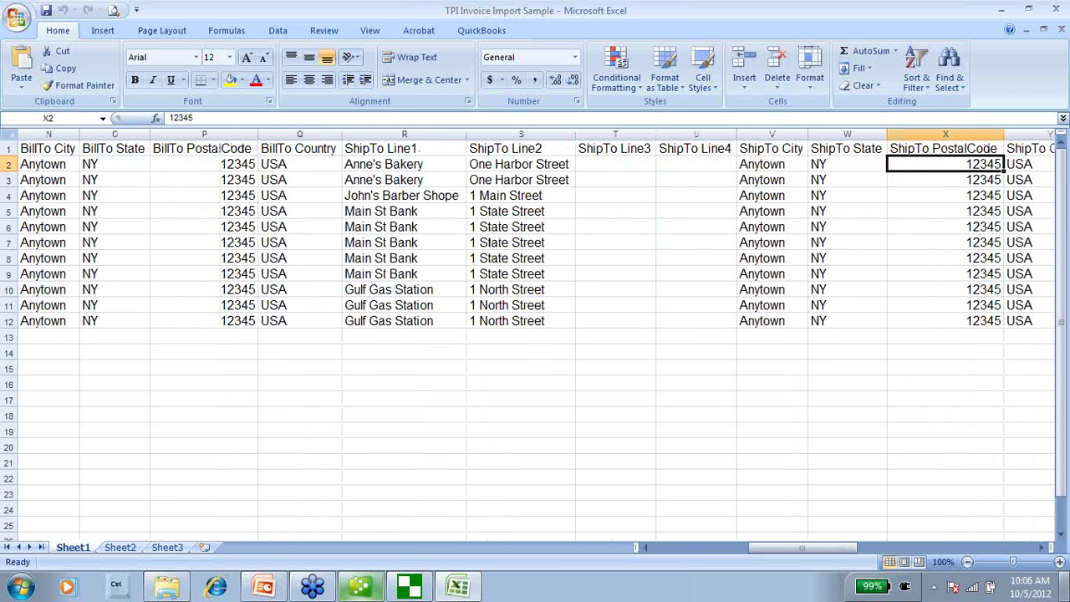
{"action": "key", "text": "Right"}
Examine the contact and shipping detail columns in the first invoice row, from Phone through Memo
{"action": "key", "text": "Right"}
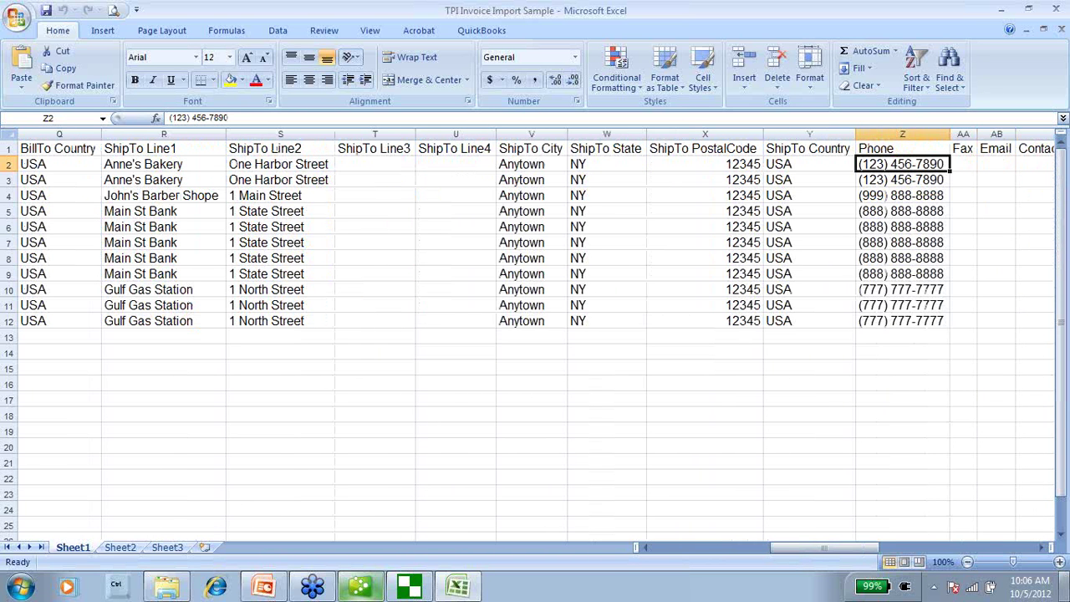
{"action": "key", "text": "Right"}
{"action": "key", "text": "Right"}
{"action": "key", "text": "Right"}
{"action": "key", "text": "Right"}
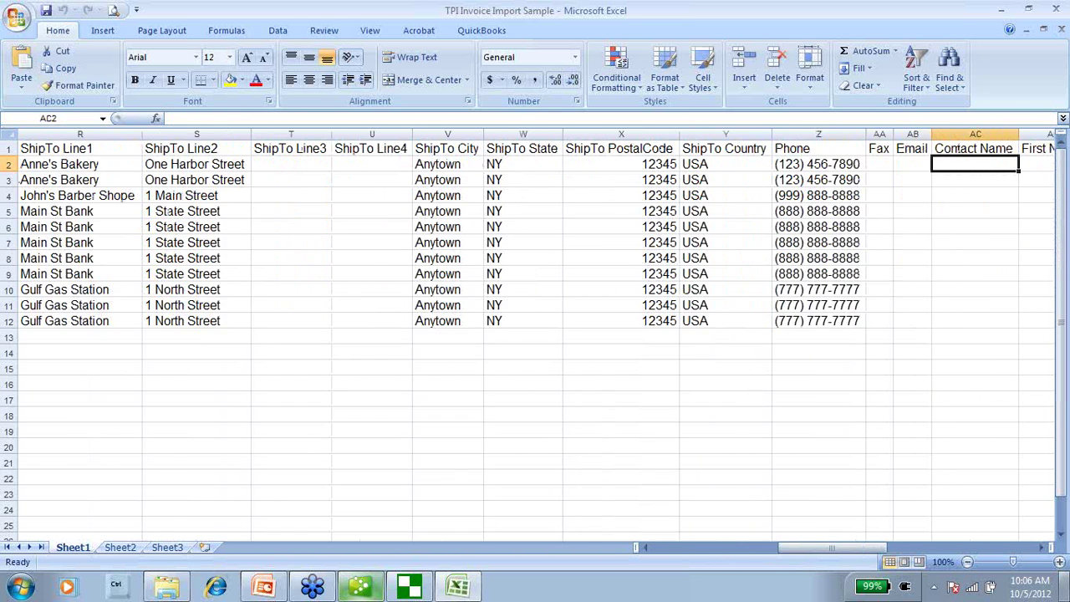
{"action": "key", "text": "Right"}
{"action": "key", "text": "Right"}
{"action": "key", "text": "Right"}
{"action": "key", "text": "Right"}
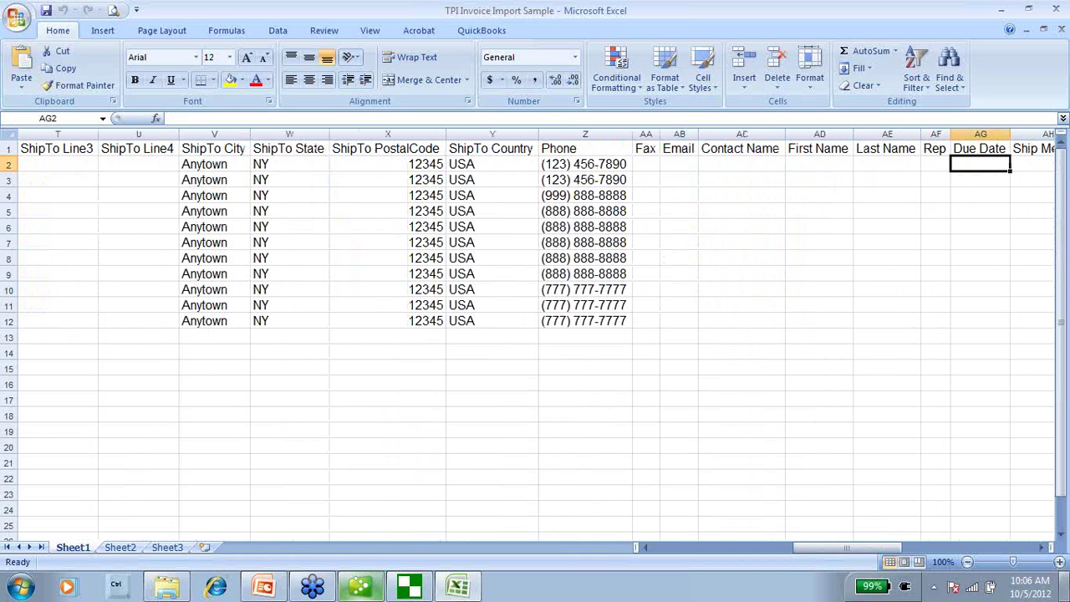
{"action": "key", "text": "Right"}
{"action": "key", "text": "Right"}
Examine the invoice line columns Item, Quantity, Description, Price, Is Pending and Item Line Class
{"action": "key", "text": "Right"}
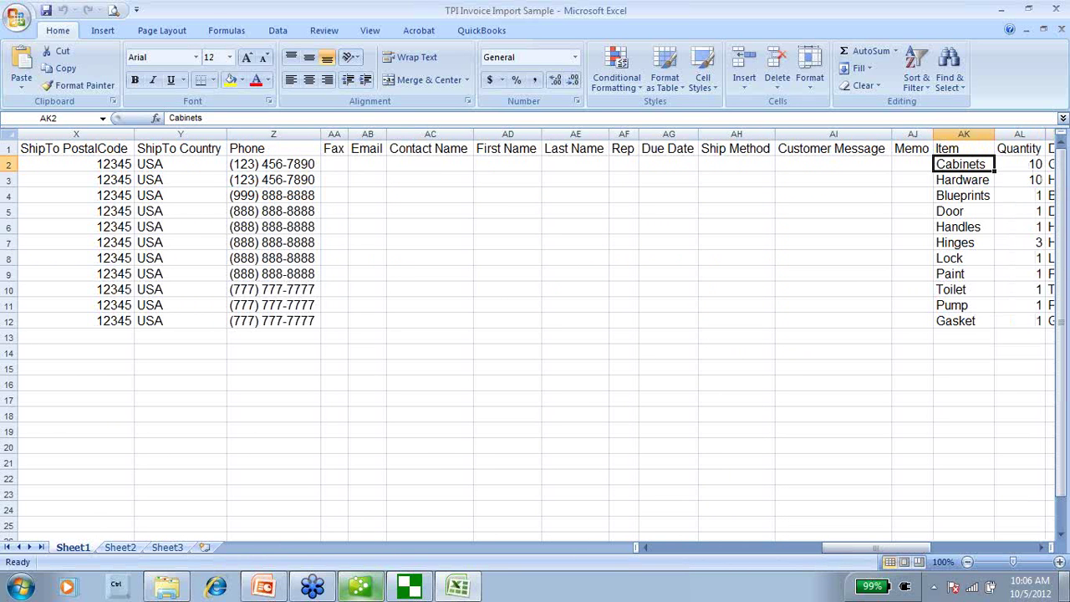
{"action": "key", "text": "Right"}
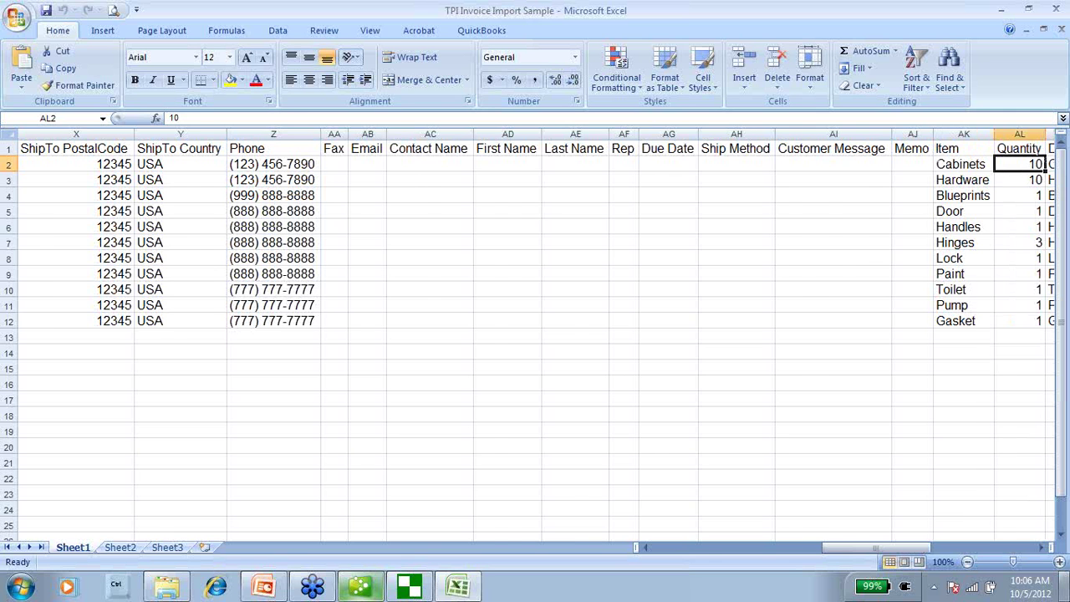
{"action": "key", "text": "Right"}
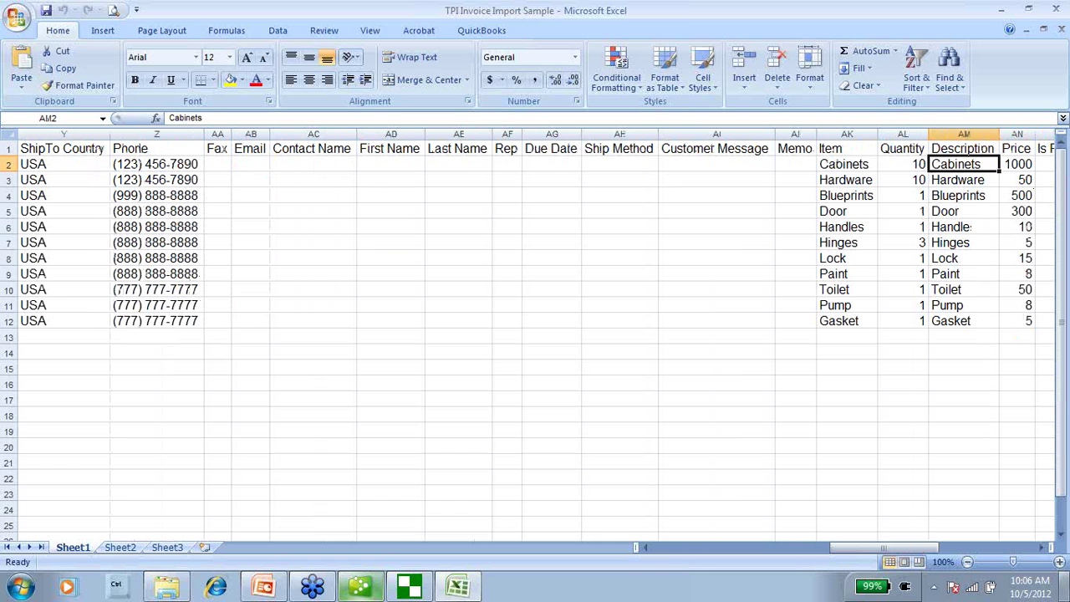
{"action": "key", "text": "Right"}
{"action": "key", "text": "Right"}
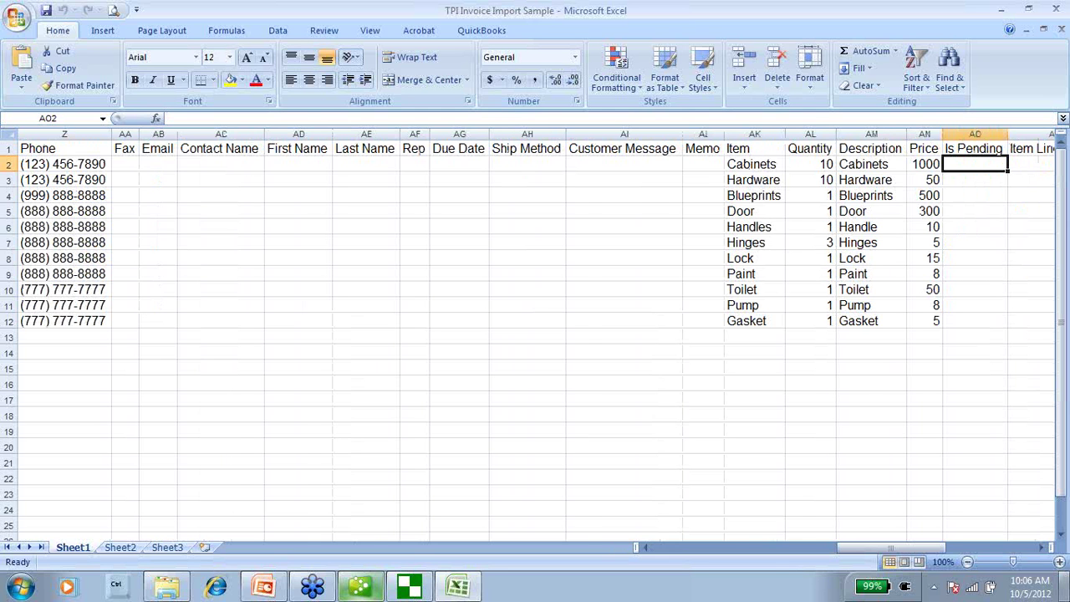
{"action": "key", "text": "Right"}
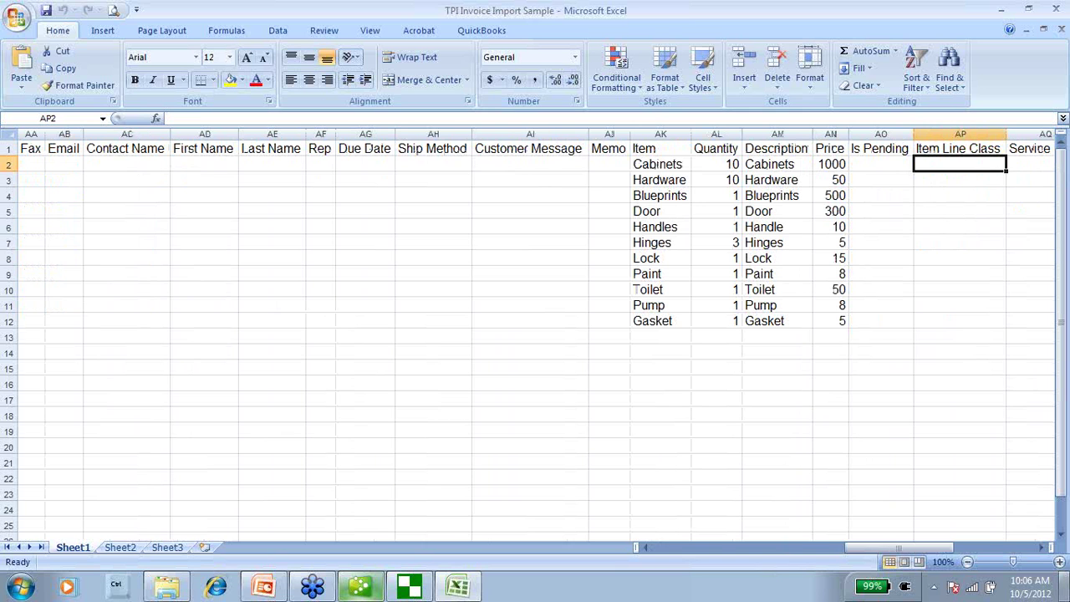
Highlight the Cabinets and Hardware items of the first invoice and recheck its line columns through Item Line Class
{"action": "left_click_drag", "start_coordinate": [664, 164], "coordinate": [662, 176]}
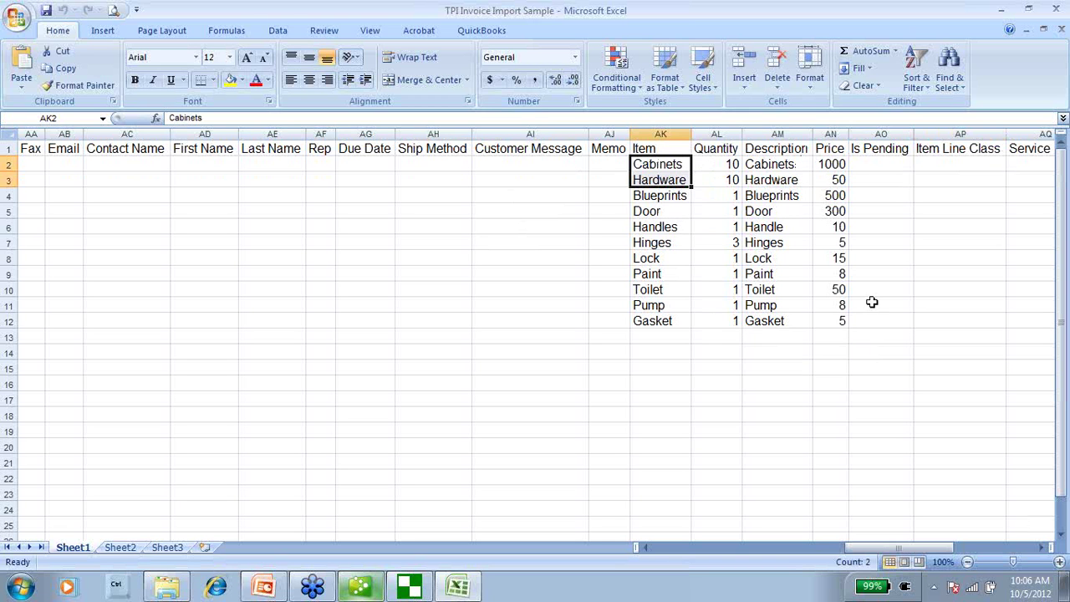
{"action": "key", "text": "Right"}
{"action": "key", "text": "Right"}
{"action": "key", "text": "Right"}
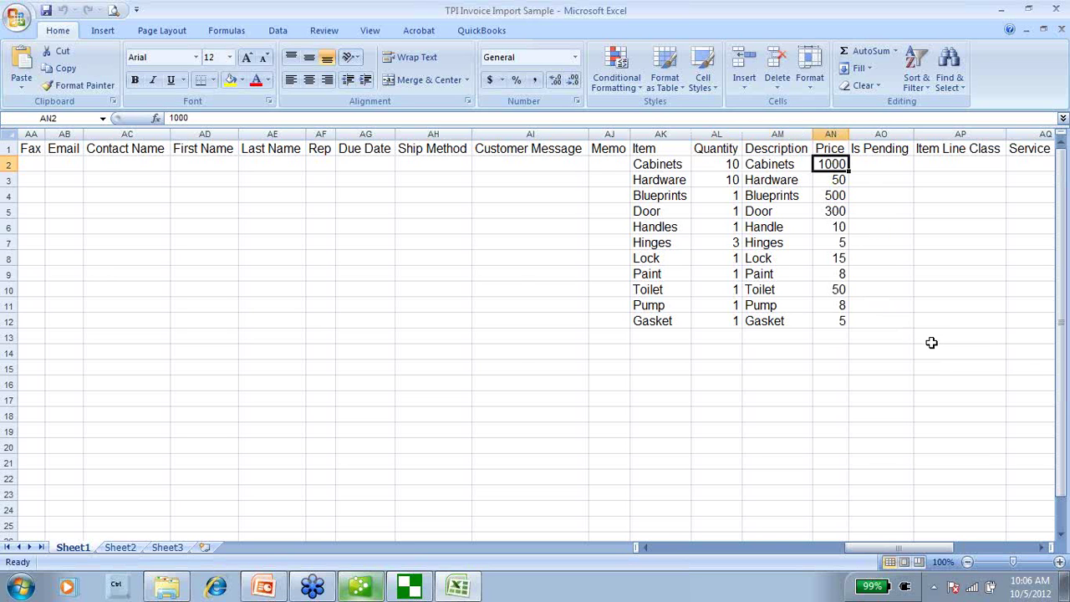
{"action": "key", "text": "Right"}
{"action": "key", "text": "Right"}
{"action": "key", "text": "Right"}
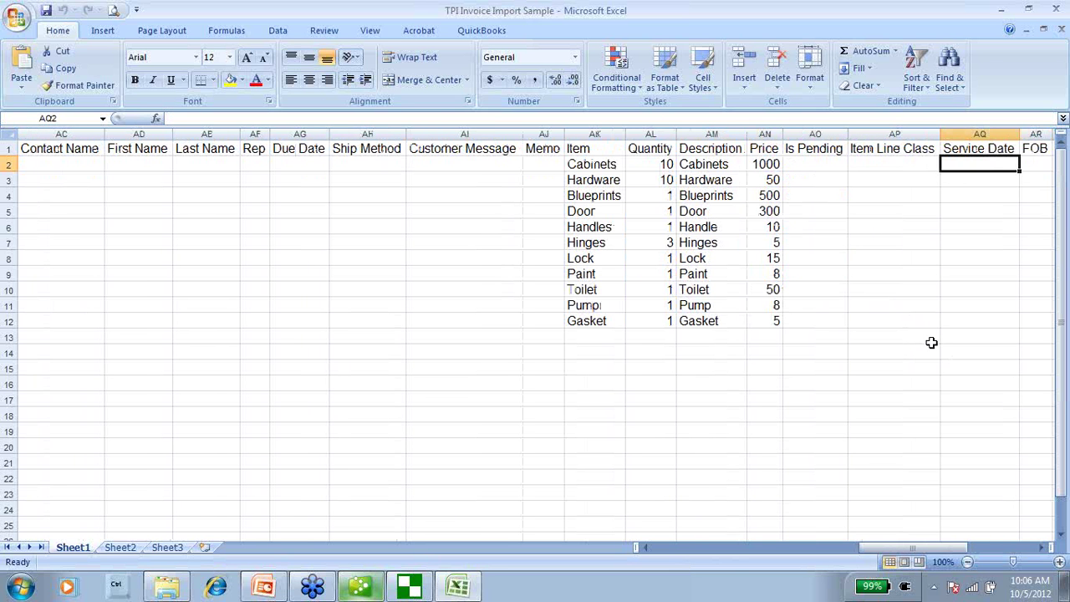
{"action": "key", "text": "Left"}
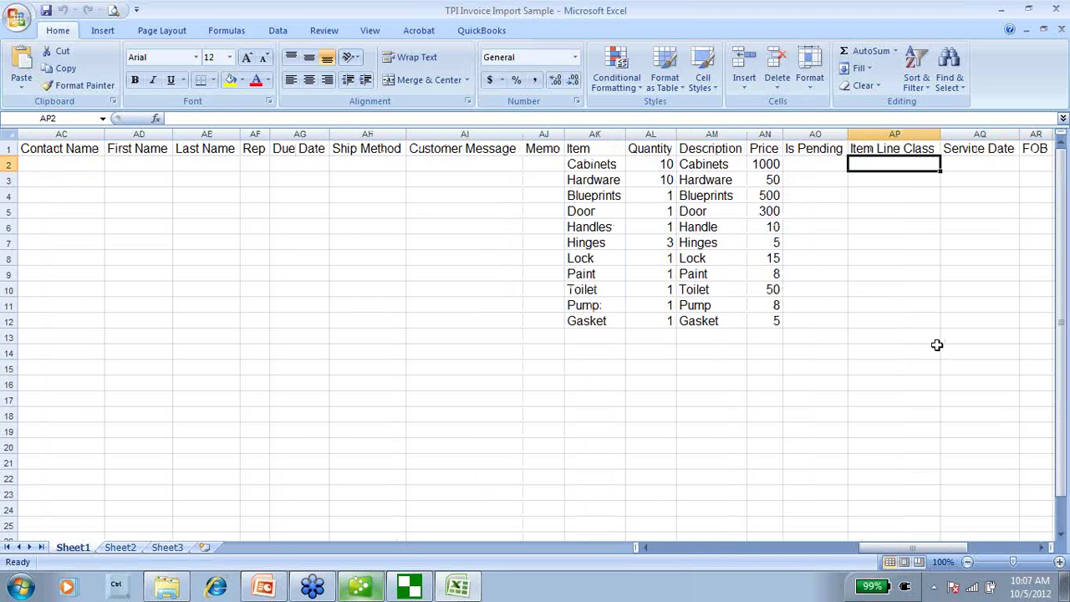
Examine the remaining optional invoice columns, from Service Date through Sales Tax Code
{"action": "key", "text": "Right"}
{"action": "key", "text": "Right"}
{"action": "key", "text": "Right"}
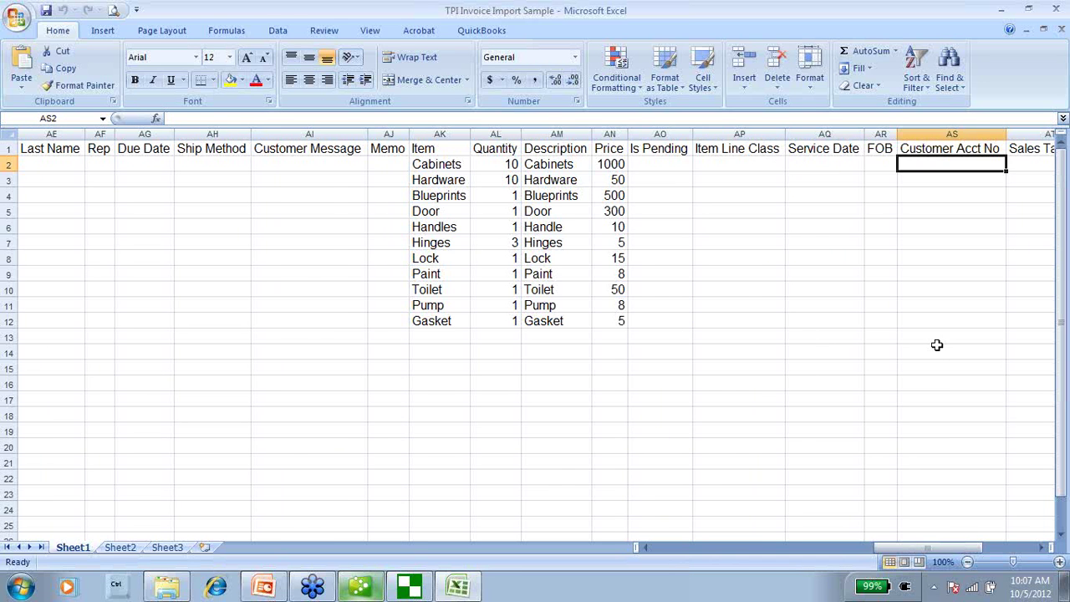
{"action": "key", "text": "Right"}
{"action": "key", "text": "Right"}
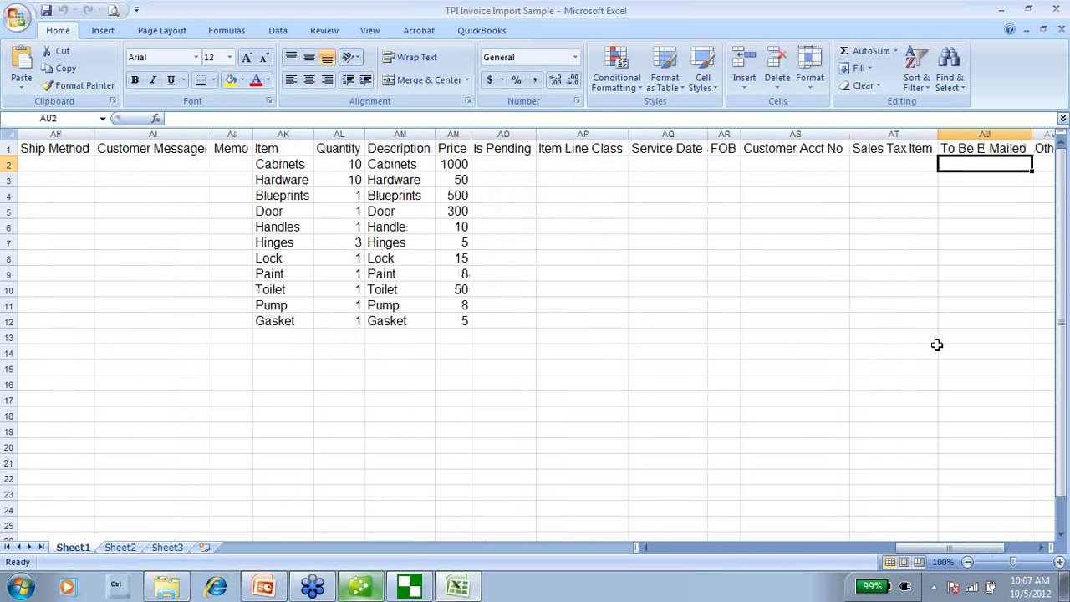
{"action": "key", "text": "Right"}
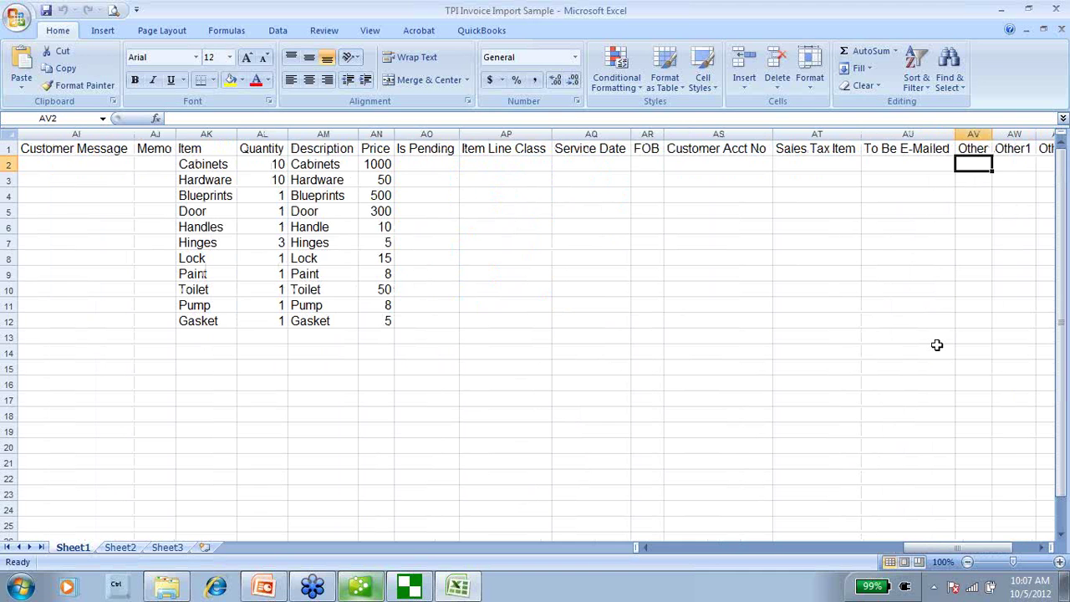
{"action": "key", "text": "Right"}
{"action": "key", "text": "Right"}
{"action": "key", "text": "Right"}
{"action": "key", "text": "Right"}
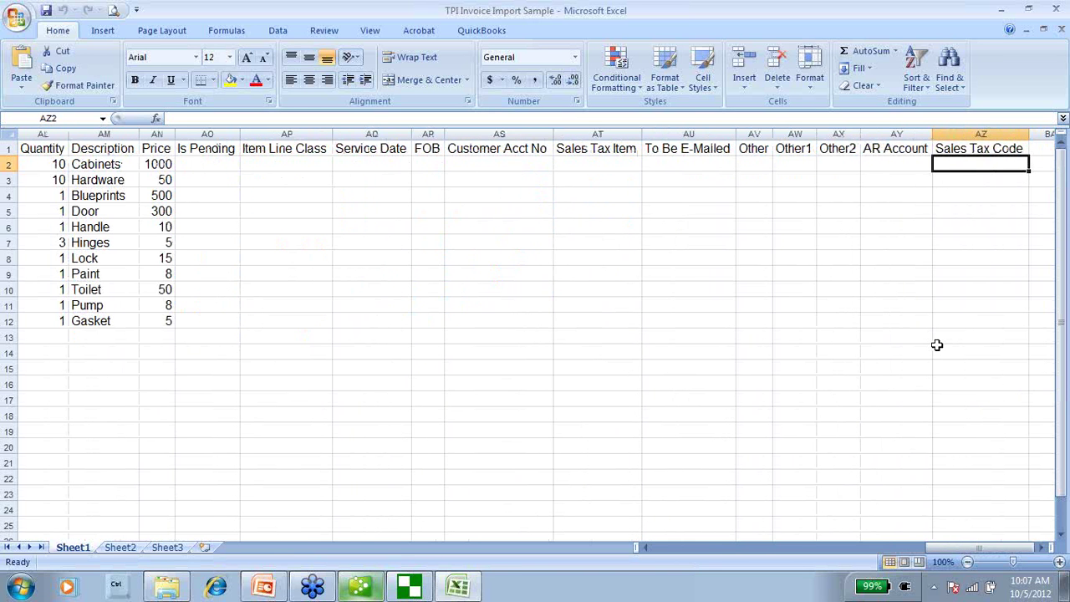
{"action": "key", "text": "Right"}
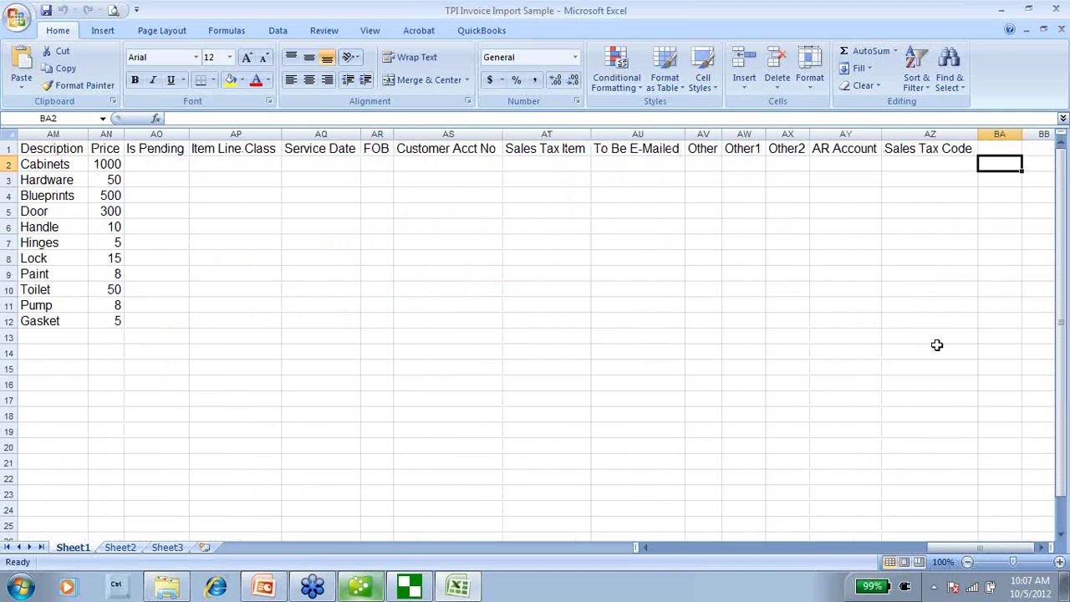
Return to the first column and highlight all Customer entries in rows 2 to 12
{"action": "left_click_drag", "start_coordinate": [966, 554], "coordinate": [685, 564]}
{"action": "left_click_drag", "start_coordinate": [60, 156], "coordinate": [61, 319]}
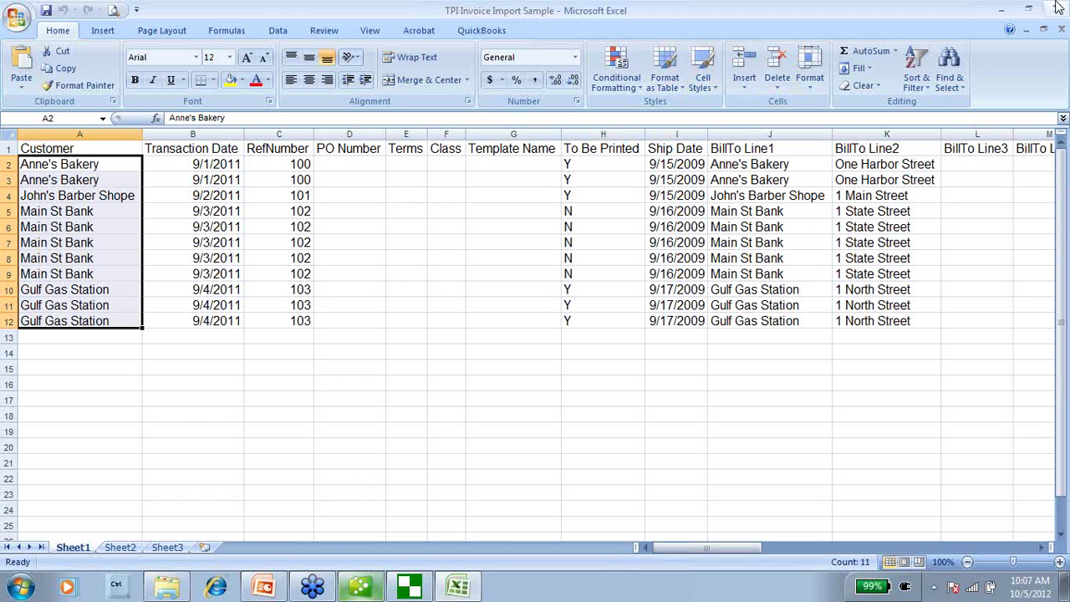
Minimize the invoice workbook and the Transaction Pro Importer folder window and bring up the Transaction Pro import wizard
{"action": "left_click", "coordinate": [1005, 11]}
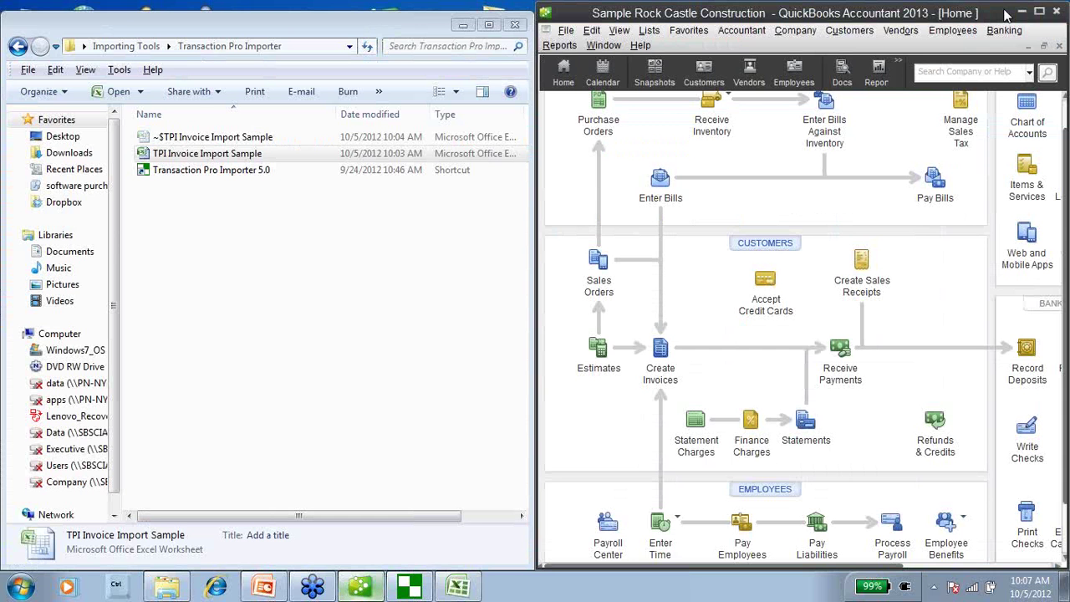
{"action": "left_click", "coordinate": [463, 24]}
{"action": "left_click", "coordinate": [410, 586]}
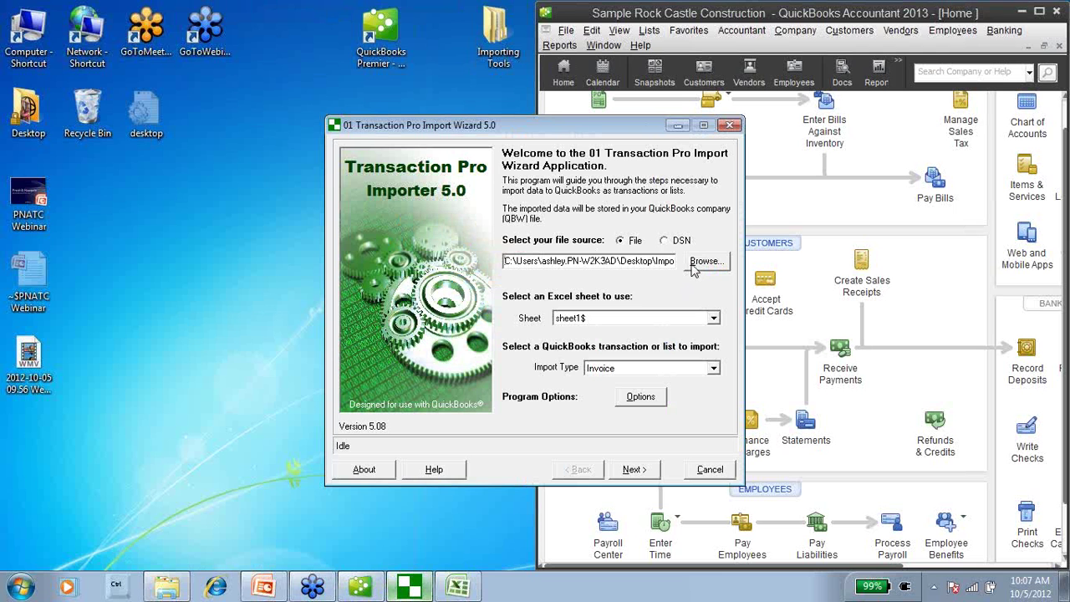
Choose TPI Invoice Import Sample from Desktop > Importing Tools > Transaction Pro Importer as the wizard's source file
{"action": "left_click", "coordinate": [692, 266]}
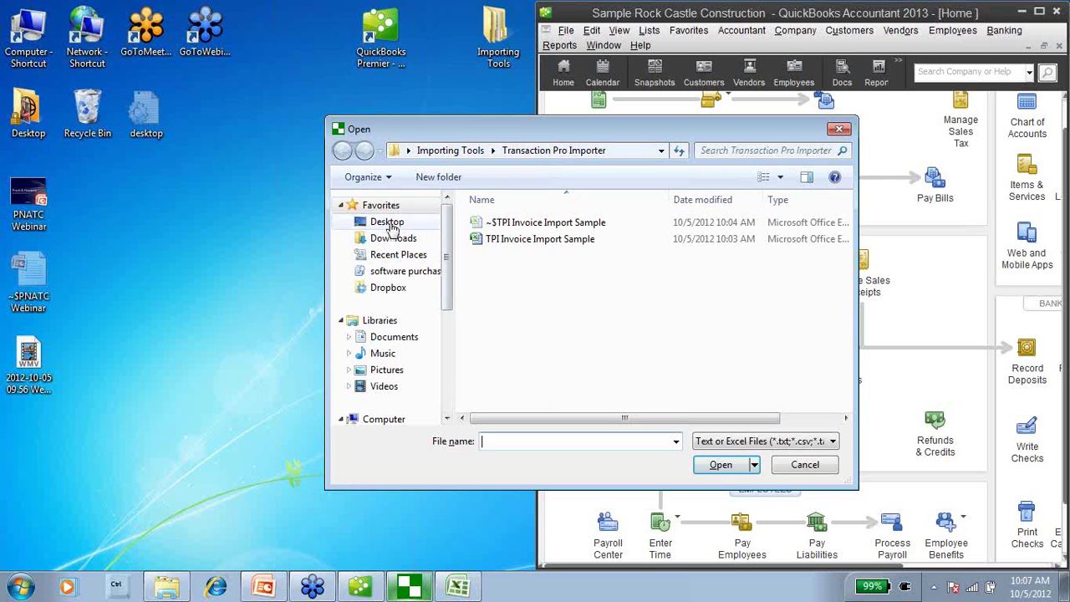
{"action": "left_click", "coordinate": [387, 222]}
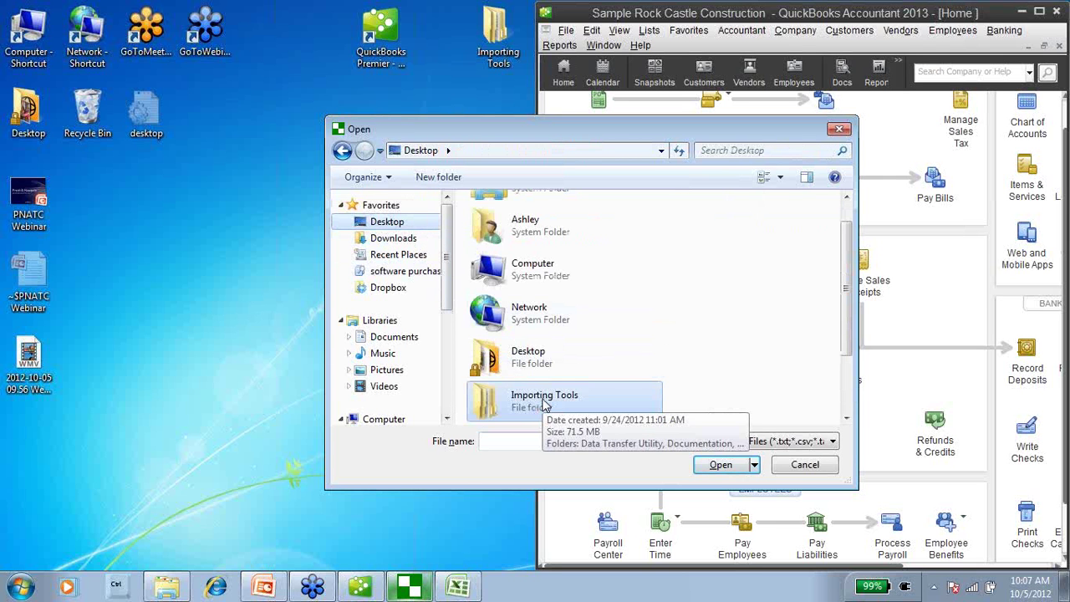
{"action": "double_click", "coordinate": [545, 404]}
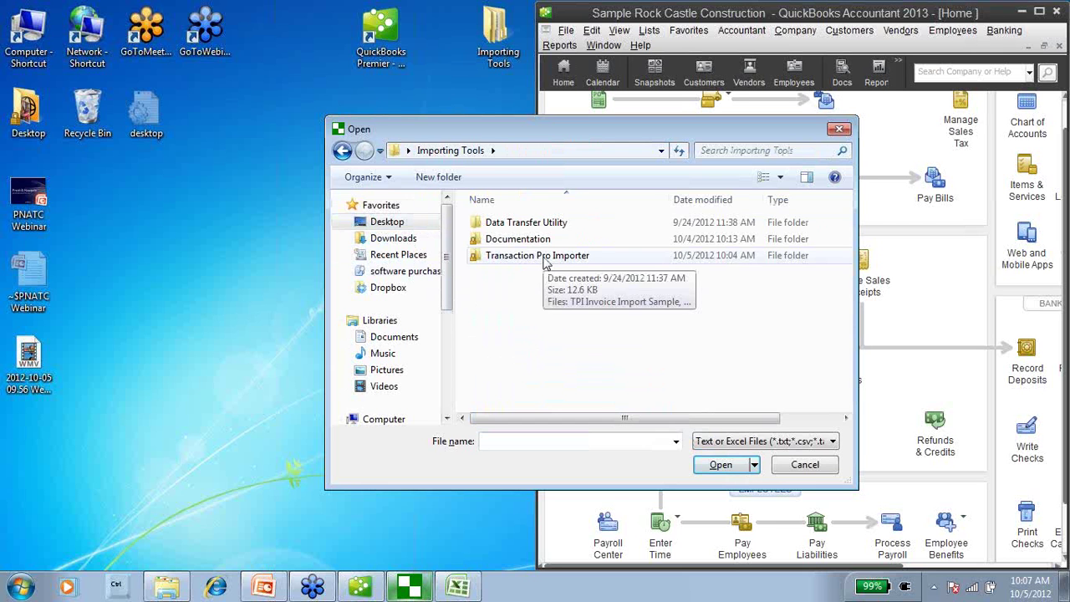
{"action": "double_click", "coordinate": [544, 260]}
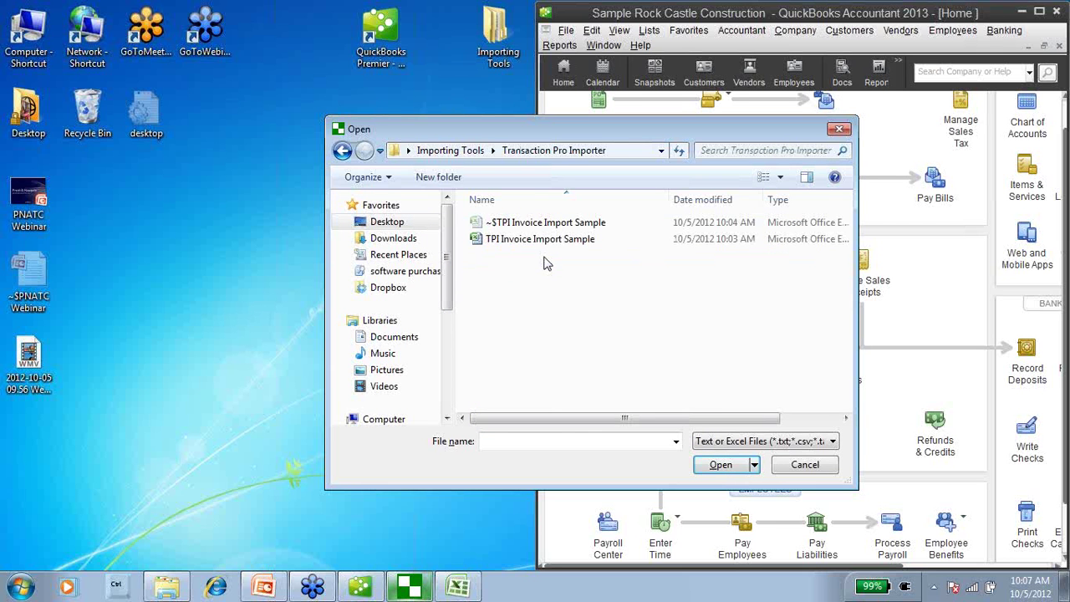
{"action": "left_click", "coordinate": [566, 244]}
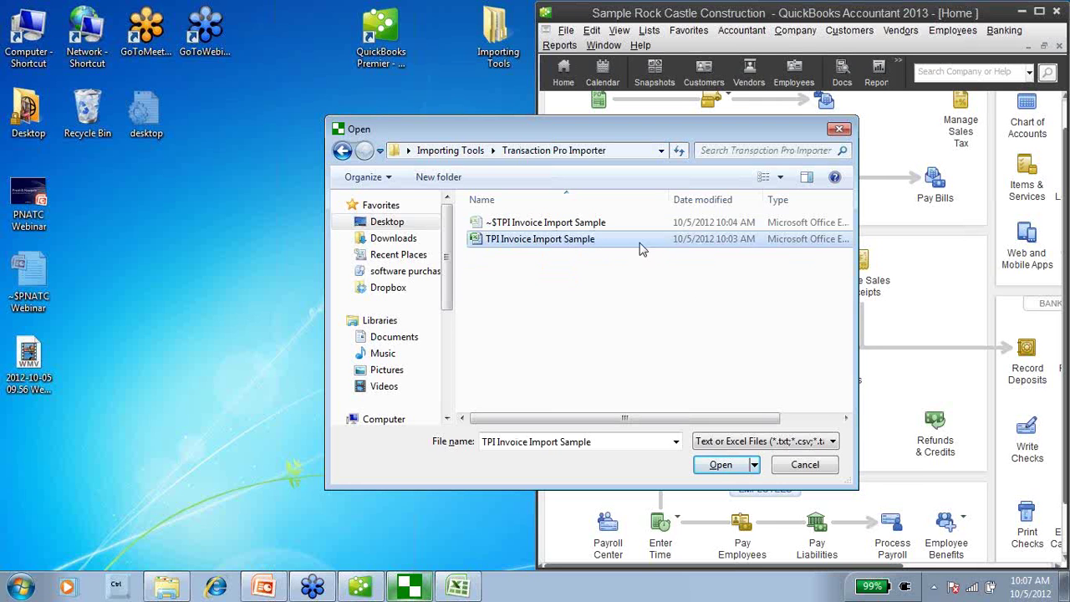
{"action": "left_click", "coordinate": [730, 466]}
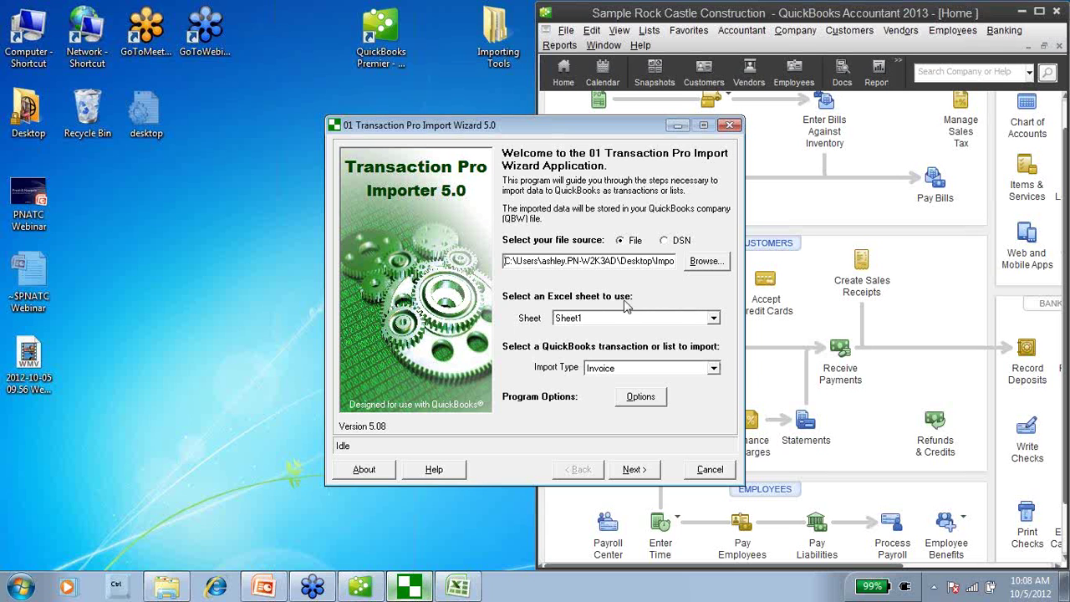
Select sheet1$ as the Excel sheet and Invoice as the import type for the transfer
{"action": "left_click", "coordinate": [713, 319]}
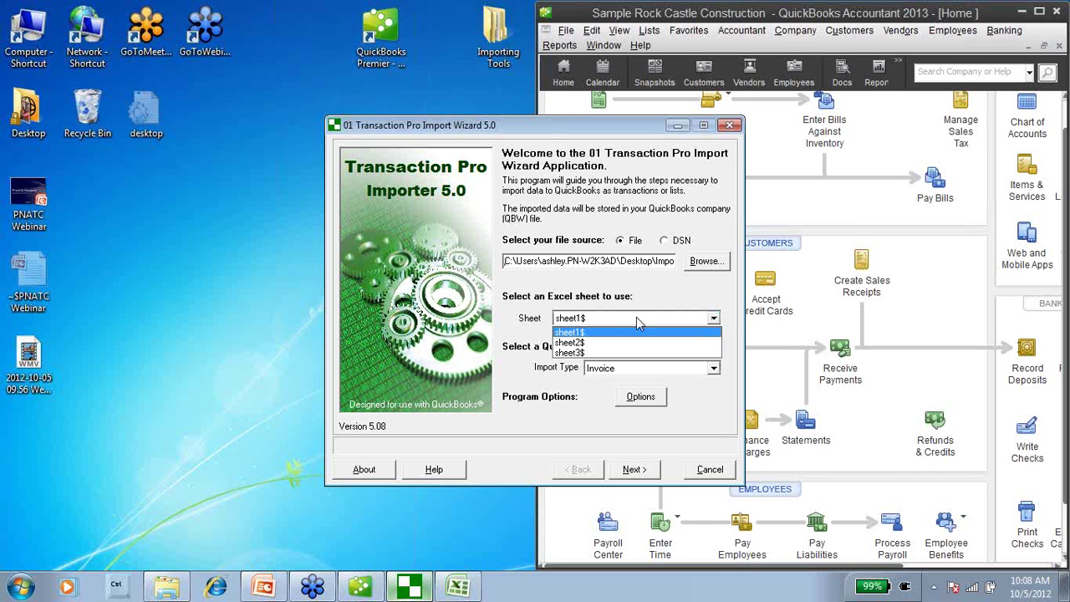
{"action": "left_click", "coordinate": [568, 333]}
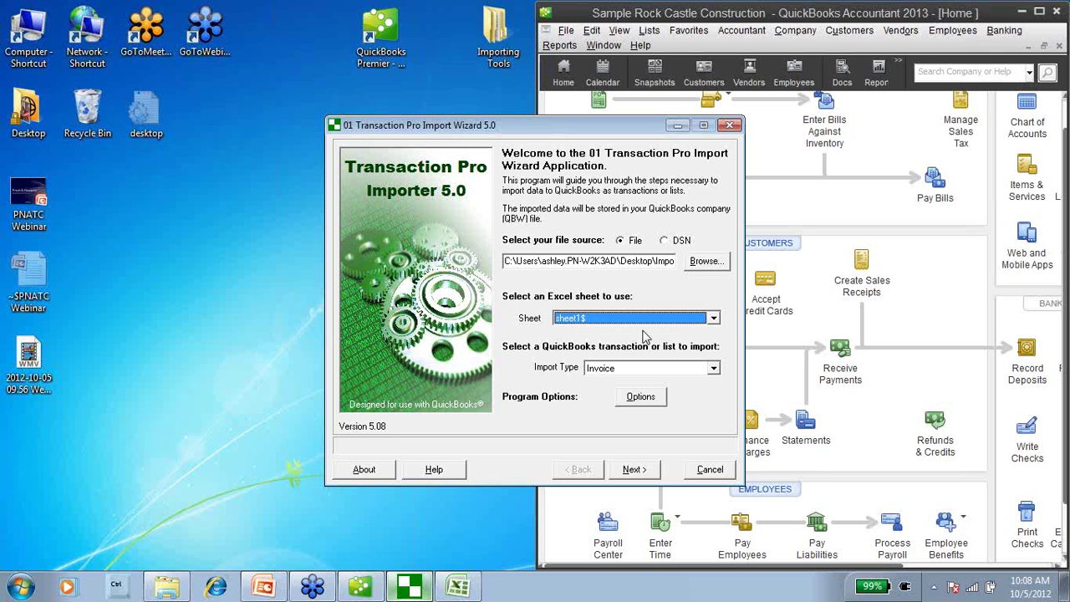
{"action": "left_click", "coordinate": [713, 369]}
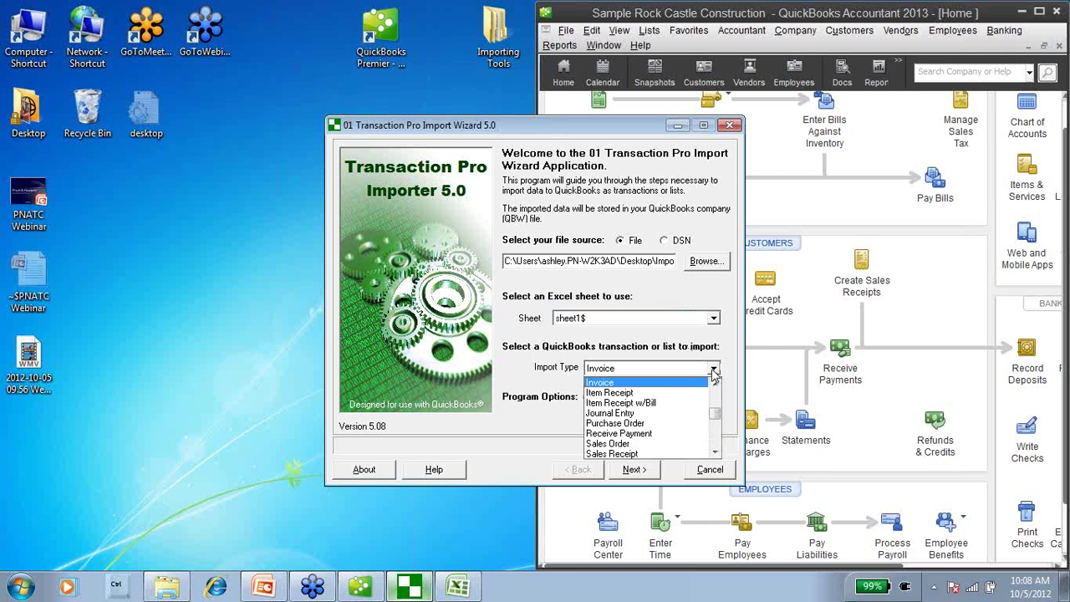
{"action": "left_click", "coordinate": [613, 384]}
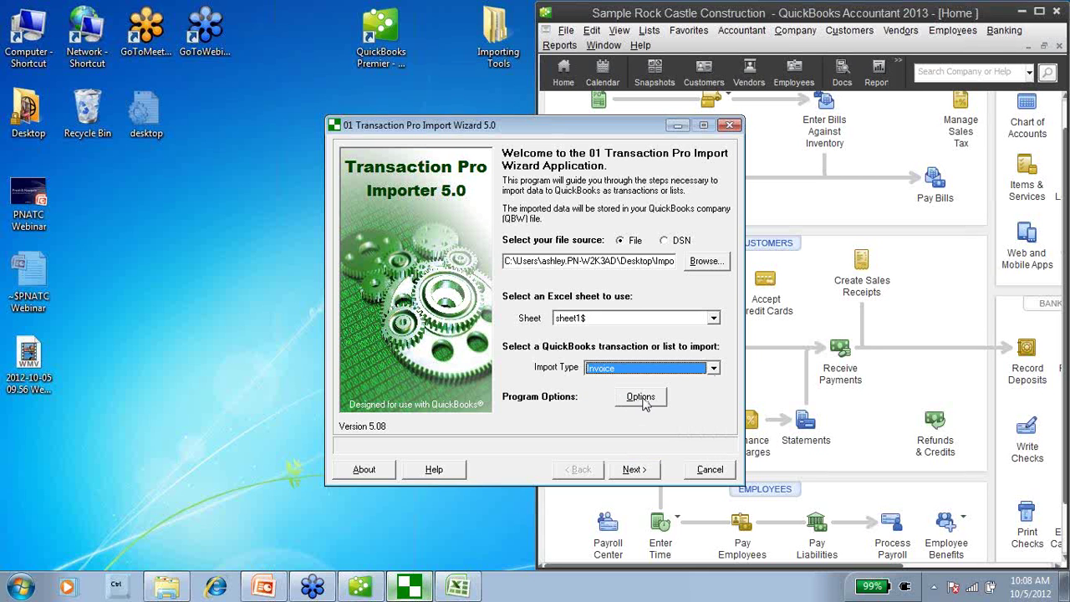
Review the importer's basic and advanced program options, including the one blocking new customers, and save them
{"action": "left_click", "coordinate": [656, 407]}
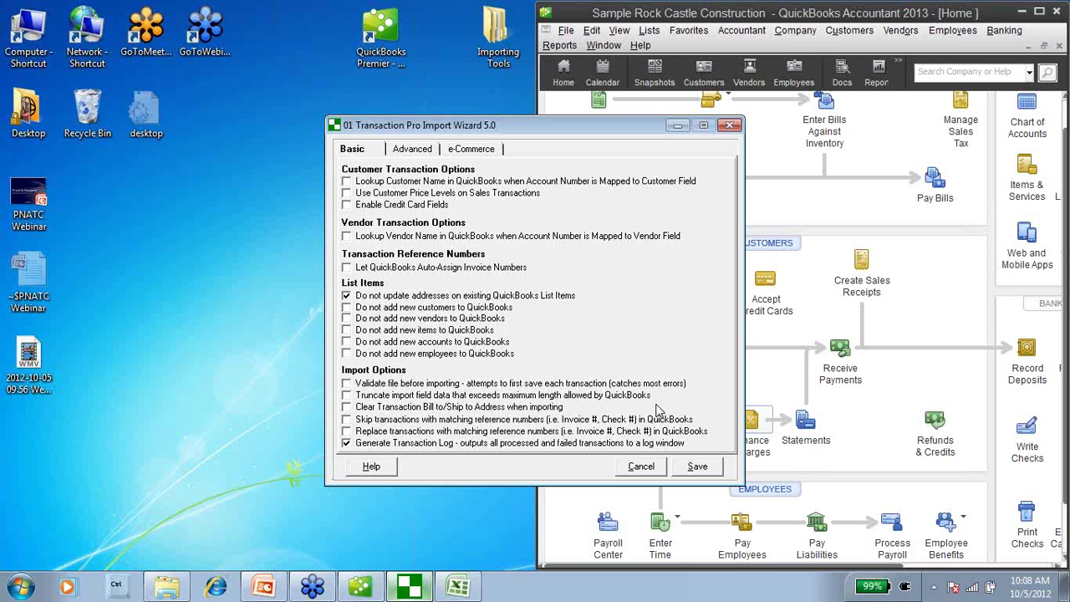
{"action": "left_click", "coordinate": [348, 311]}
{"action": "left_click", "coordinate": [347, 310]}
{"action": "left_click", "coordinate": [425, 151]}
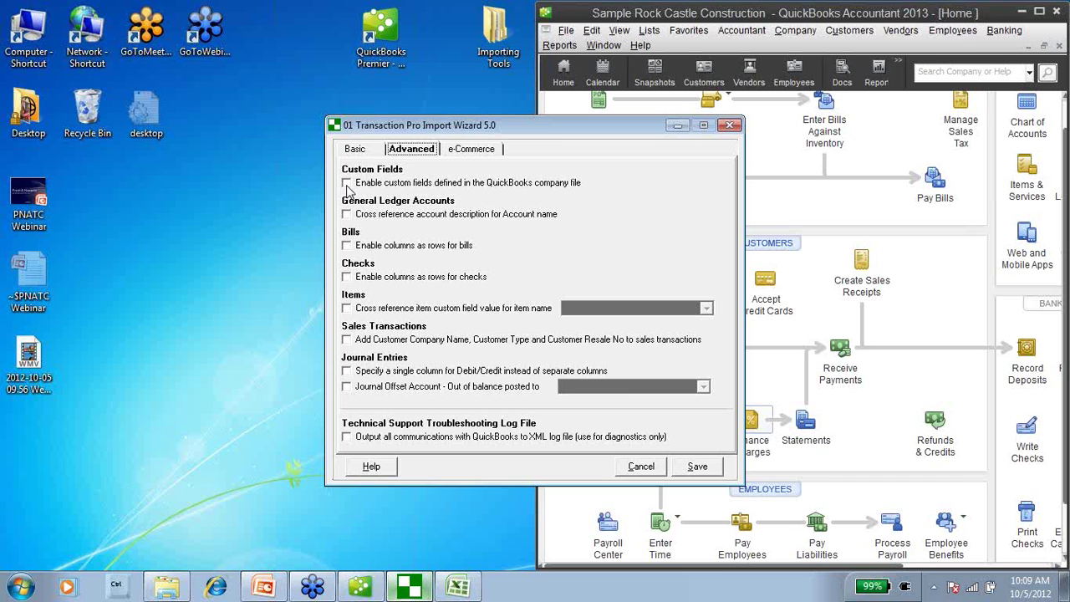
{"action": "left_click", "coordinate": [697, 474]}
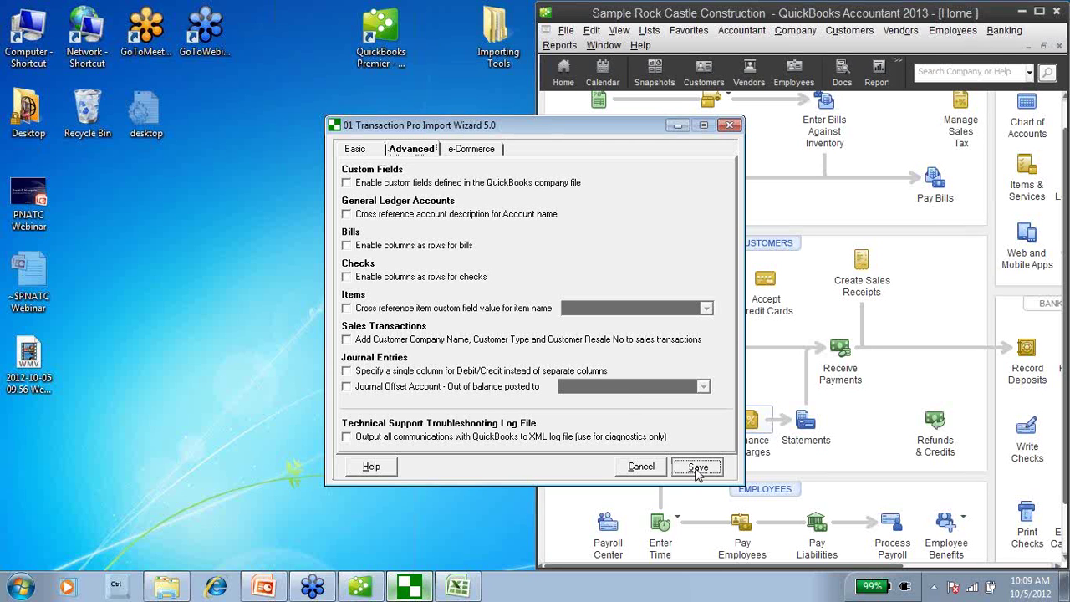
{"action": "left_click", "coordinate": [697, 472]}
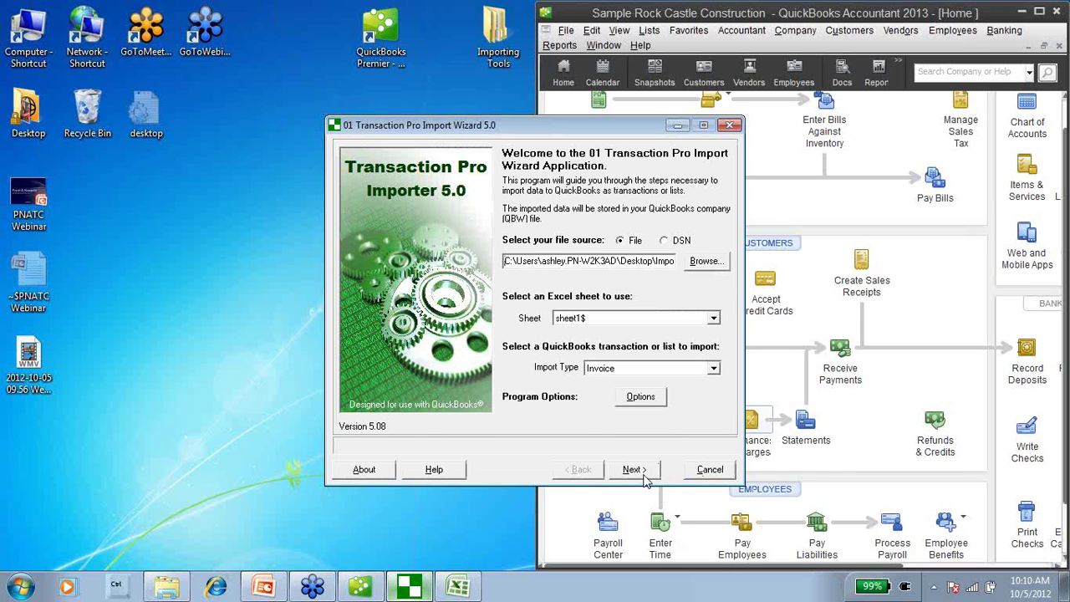
Continue to the file contents preview and check that the invoice records' reference numbers are editable
{"action": "left_click", "coordinate": [642, 474]}
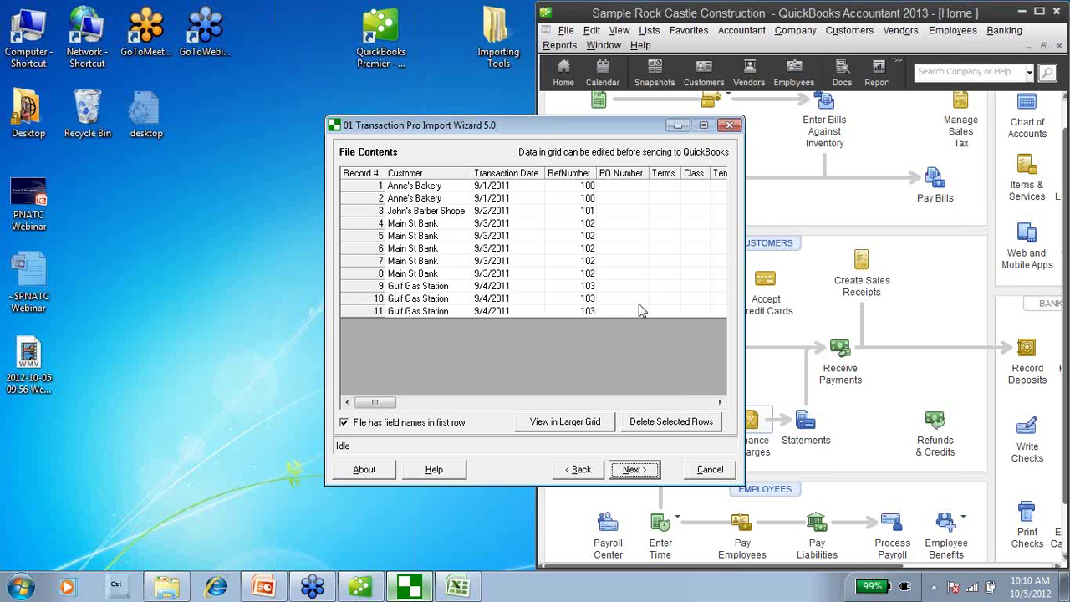
{"action": "left_click", "coordinate": [561, 203]}
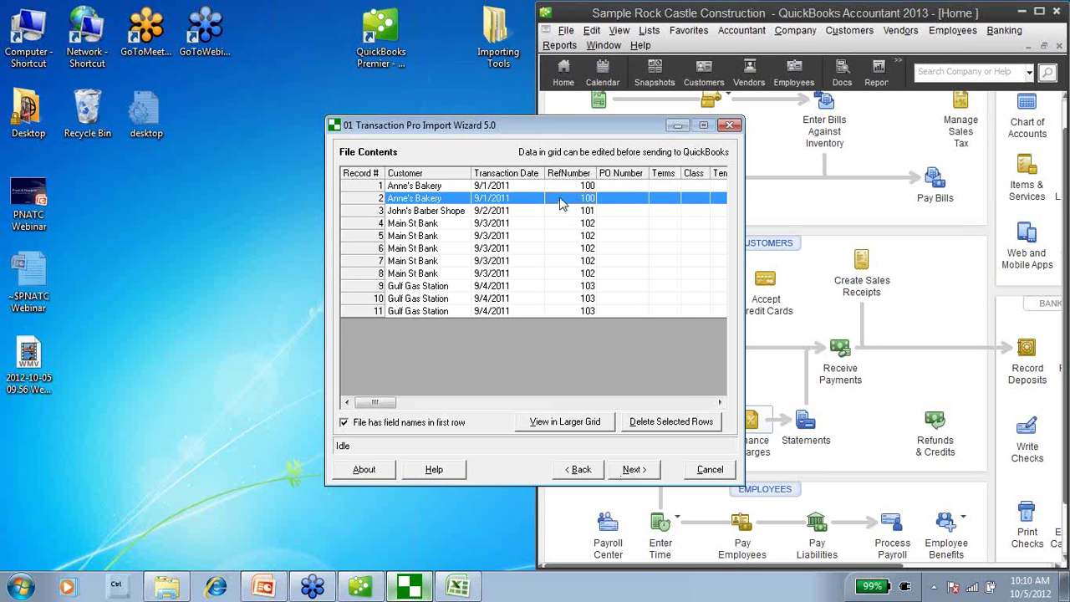
{"action": "left_click", "coordinate": [565, 200]}
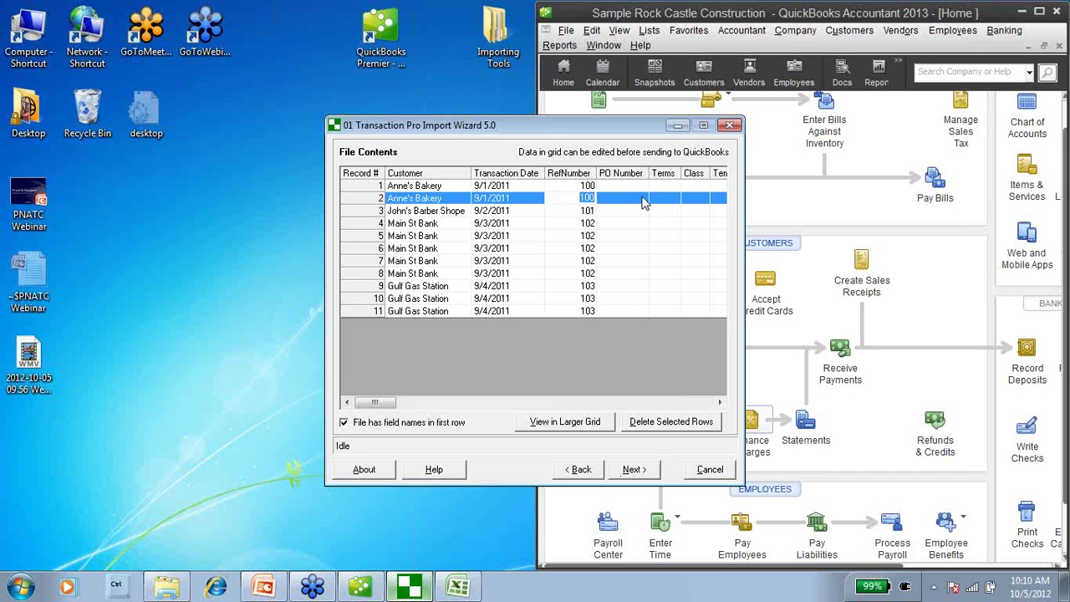
{"action": "left_click", "coordinate": [545, 274]}
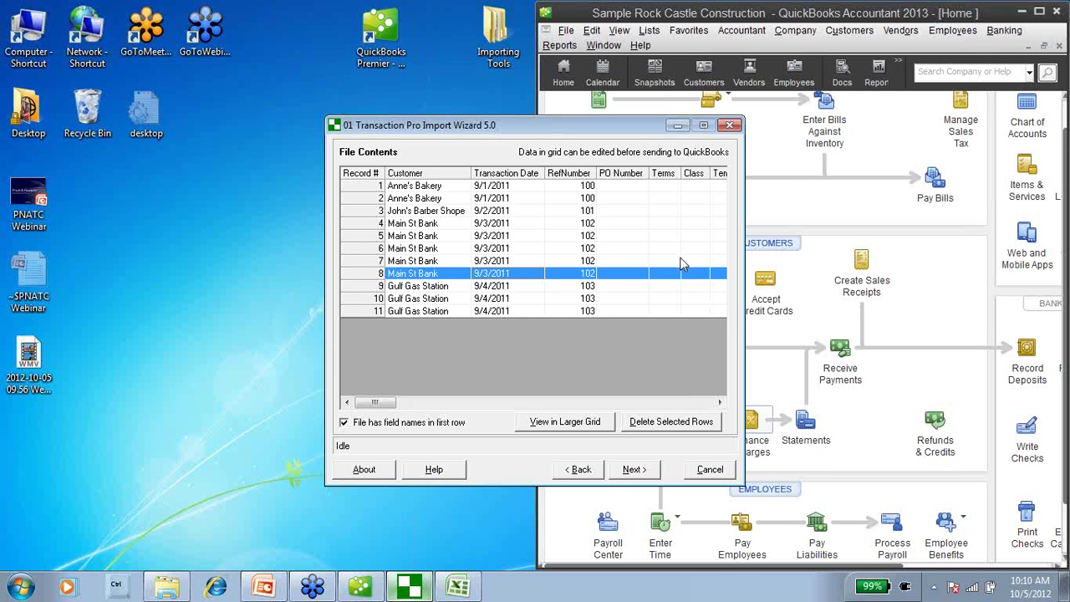
Continue to the field mapping, keep Customer mapped to the Customer column, and check the remaining field matches
{"action": "left_click", "coordinate": [651, 471]}
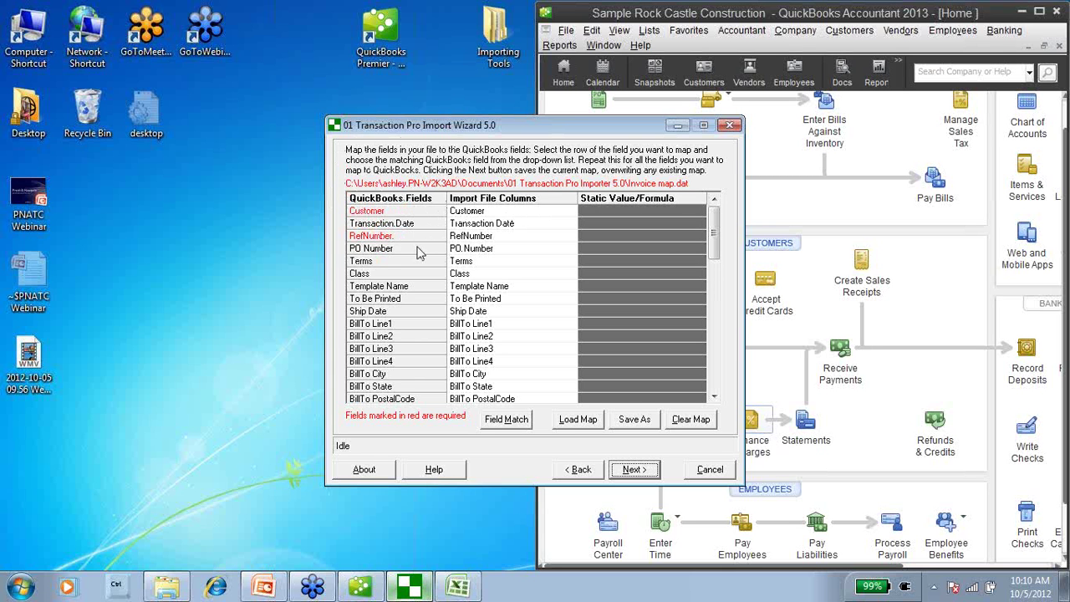
{"action": "left_click", "coordinate": [548, 212]}
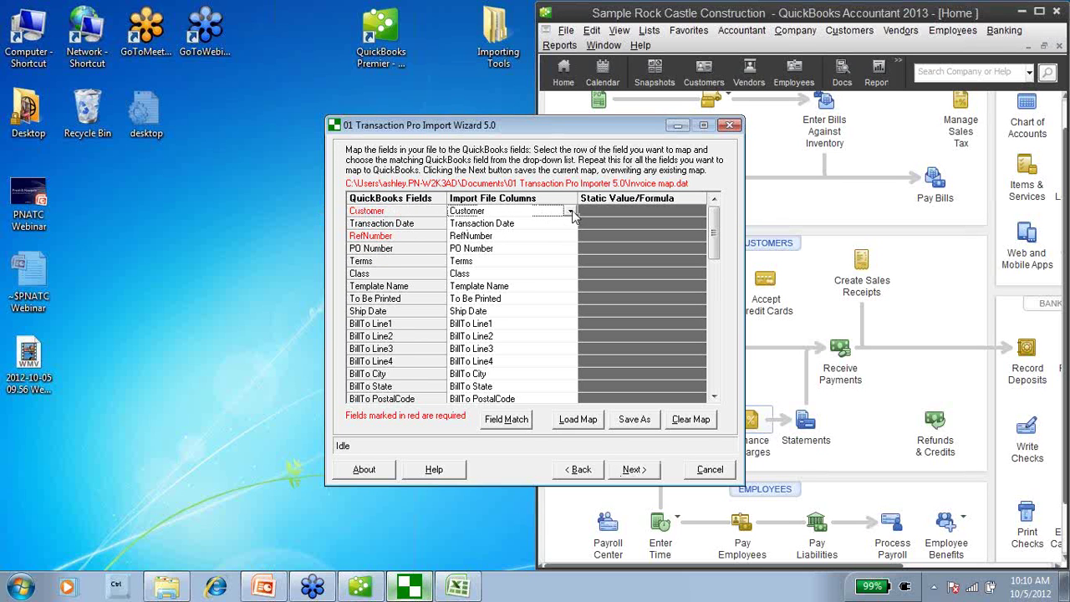
{"action": "left_click", "coordinate": [570, 212]}
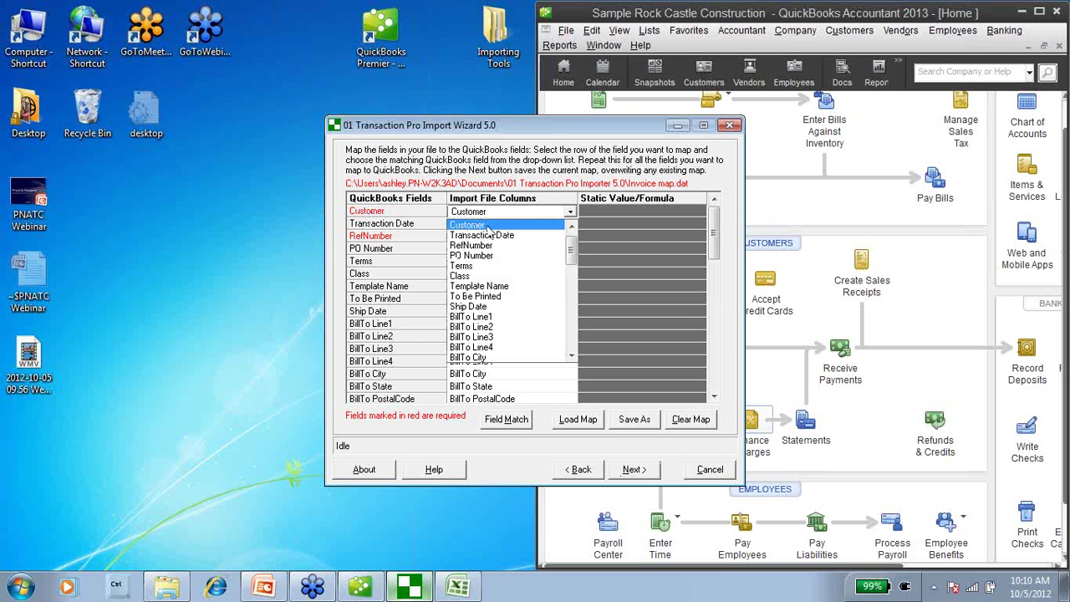
{"action": "left_click", "coordinate": [428, 220]}
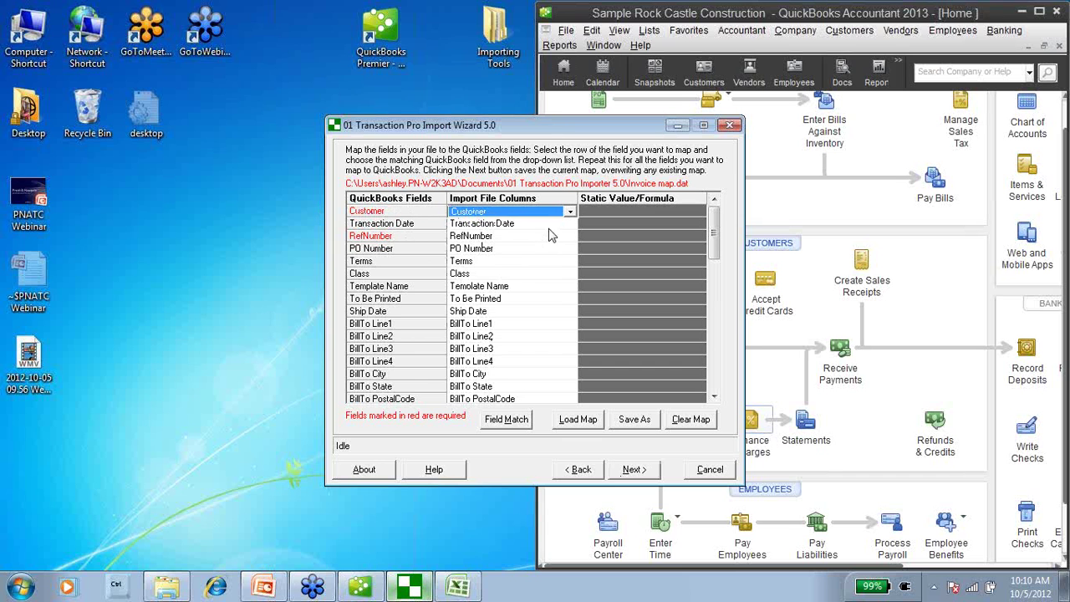
{"action": "left_click_drag", "start_coordinate": [712, 224], "coordinate": [712, 269]}
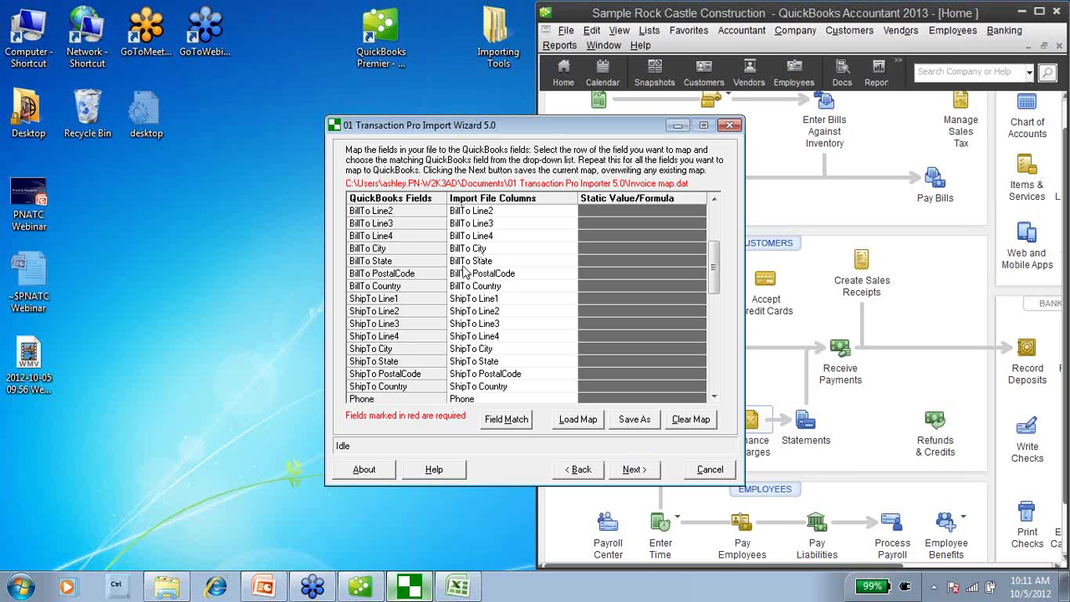
Accept the mapped data and the Other Charge item settings, and run the invoice transfer to QuickBooks
{"action": "left_click", "coordinate": [633, 471]}
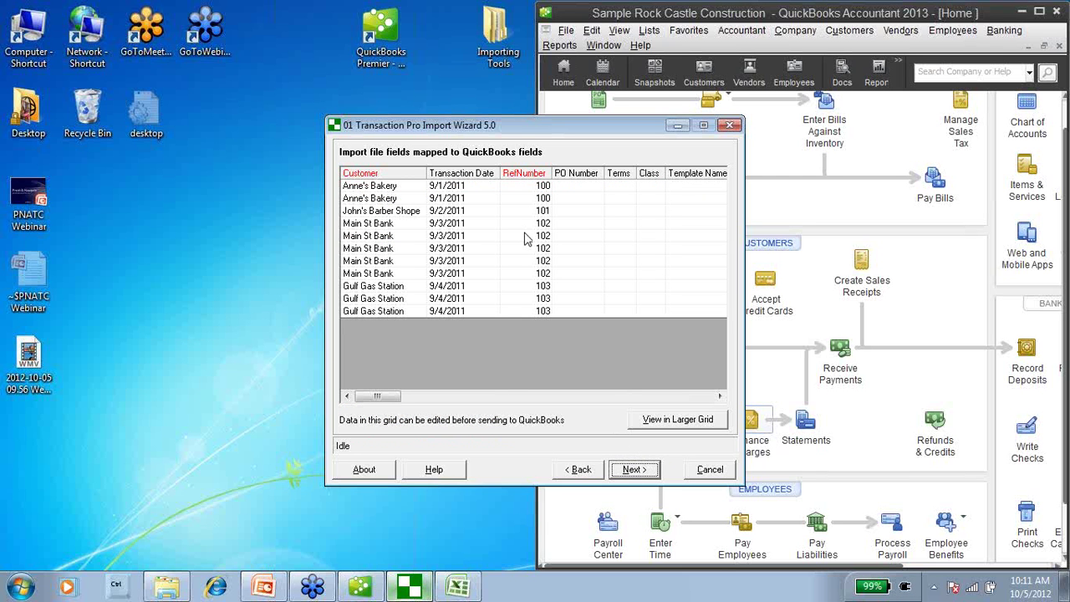
{"action": "left_click", "coordinate": [475, 237]}
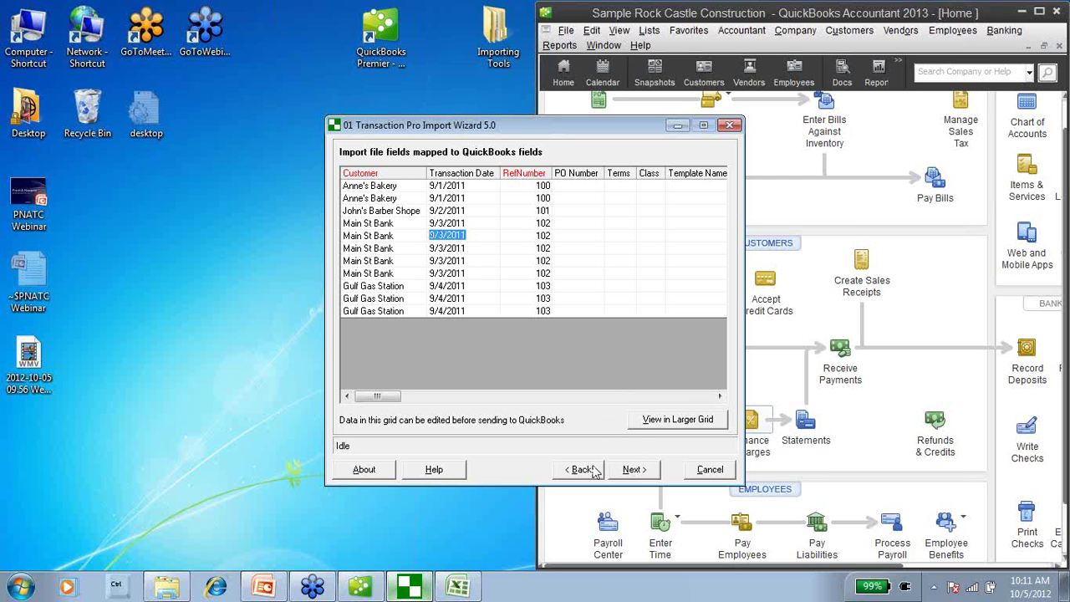
{"action": "left_click", "coordinate": [636, 470]}
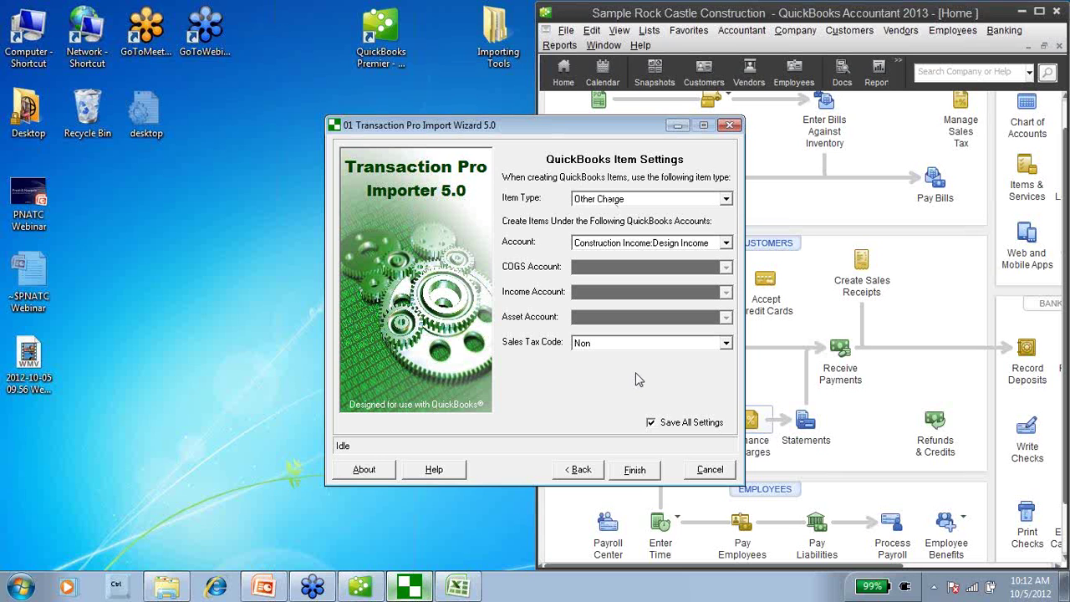
{"action": "left_click", "coordinate": [634, 471]}
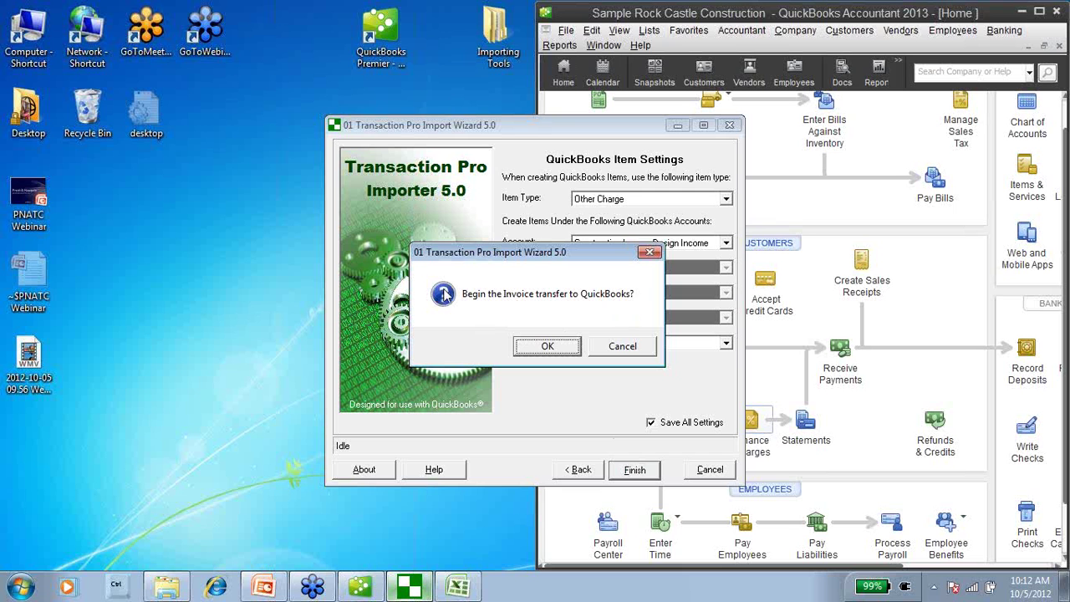
{"action": "left_click", "coordinate": [549, 349]}
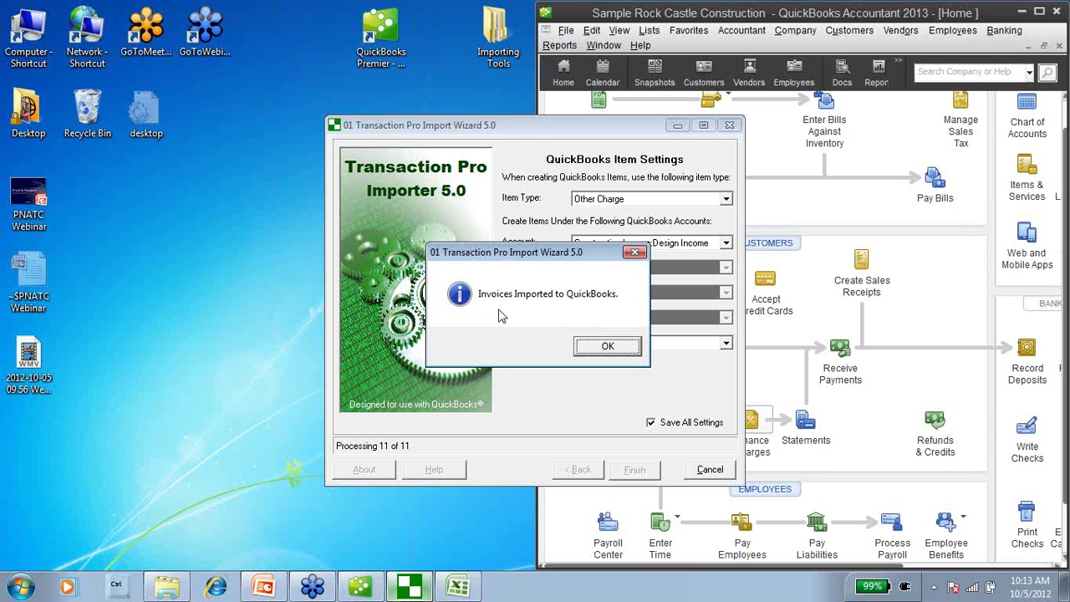
{"action": "left_click", "coordinate": [606, 349]}
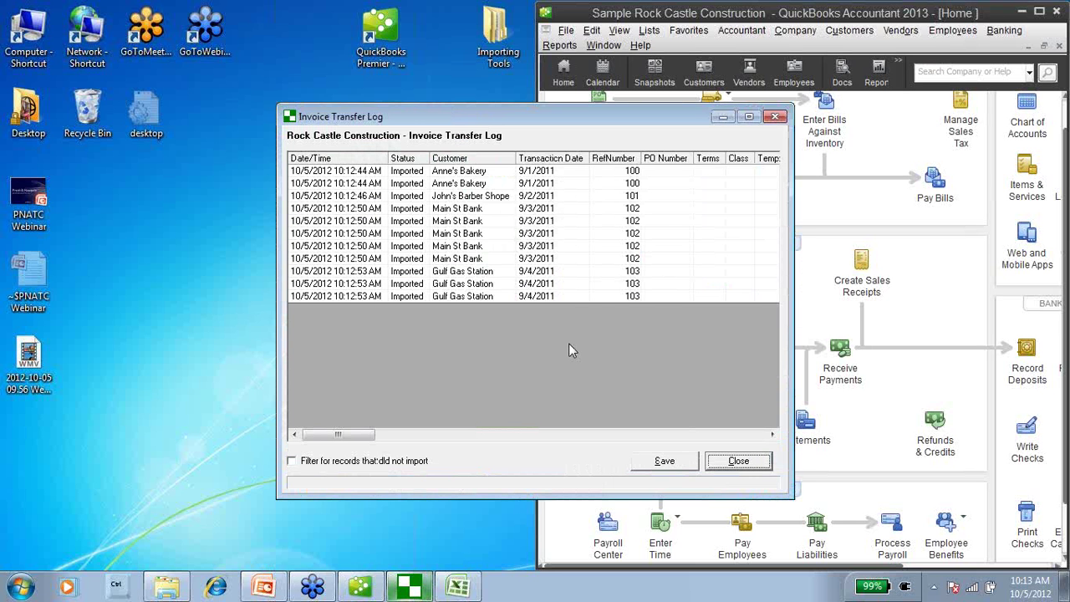
Filter the invoice transfer log for records that did not import, and close the log without saving it
{"action": "left_click", "coordinate": [292, 465]}
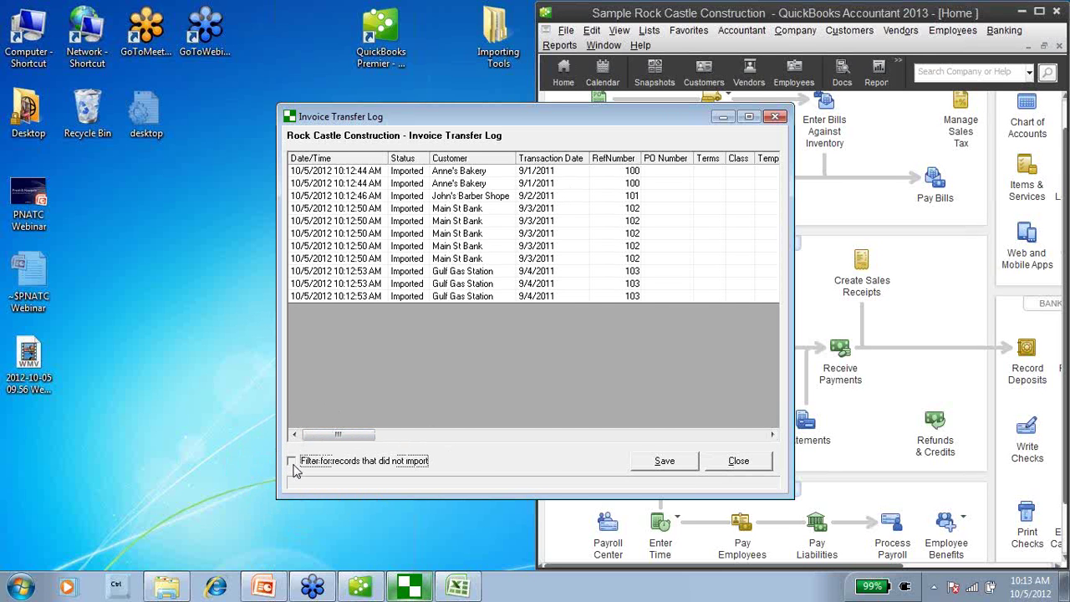
{"action": "left_click", "coordinate": [294, 466]}
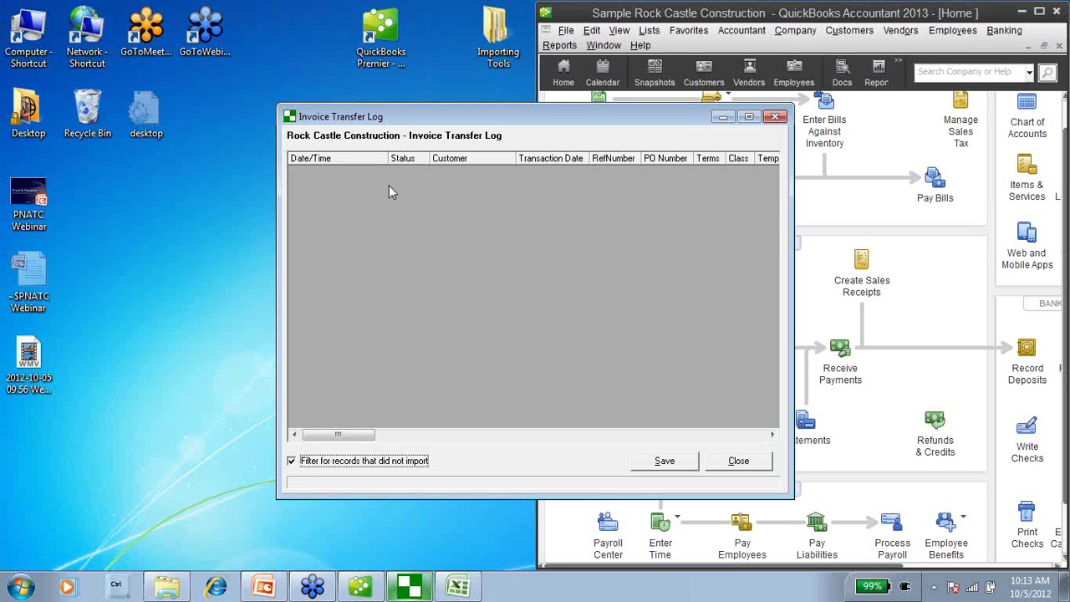
{"action": "left_click", "coordinate": [736, 466]}
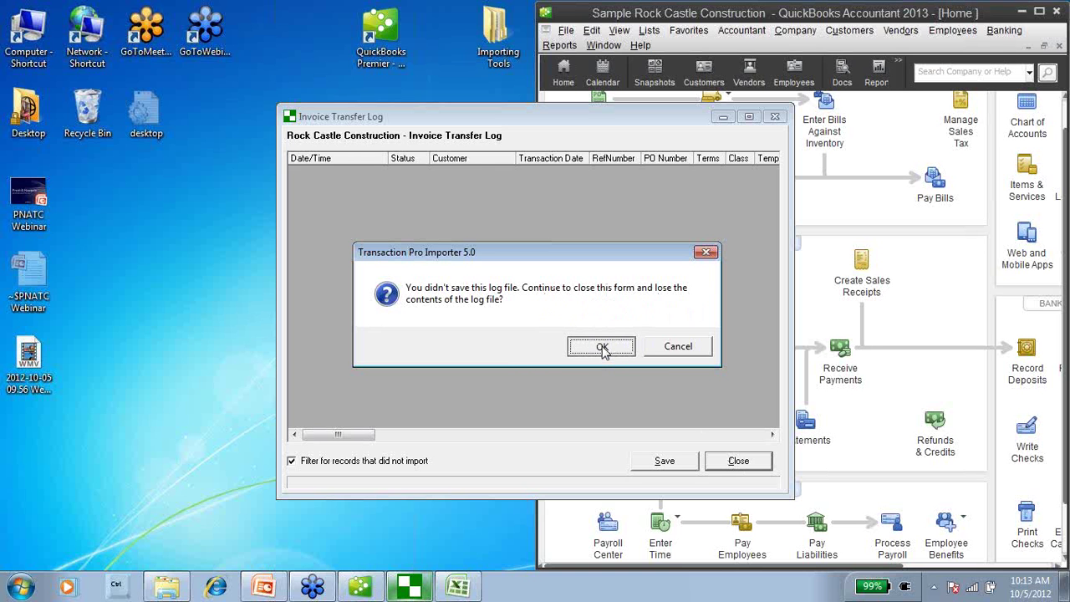
{"action": "left_click", "coordinate": [602, 346]}
Exit the import wizard and open the Customer Center in QuickBooks
{"action": "left_click", "coordinate": [729, 475]}
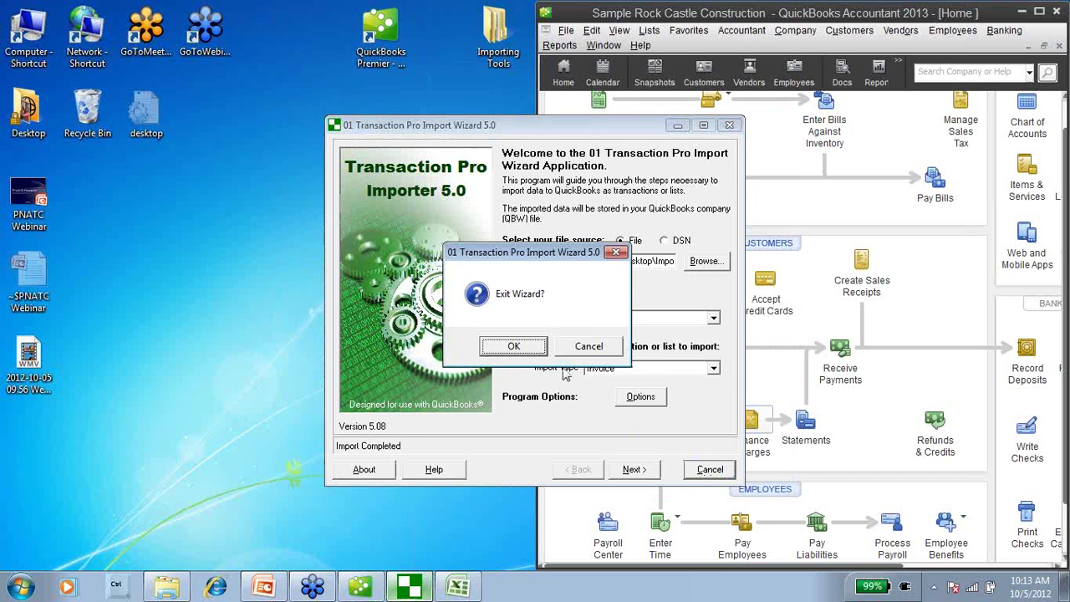
{"action": "left_click", "coordinate": [510, 347]}
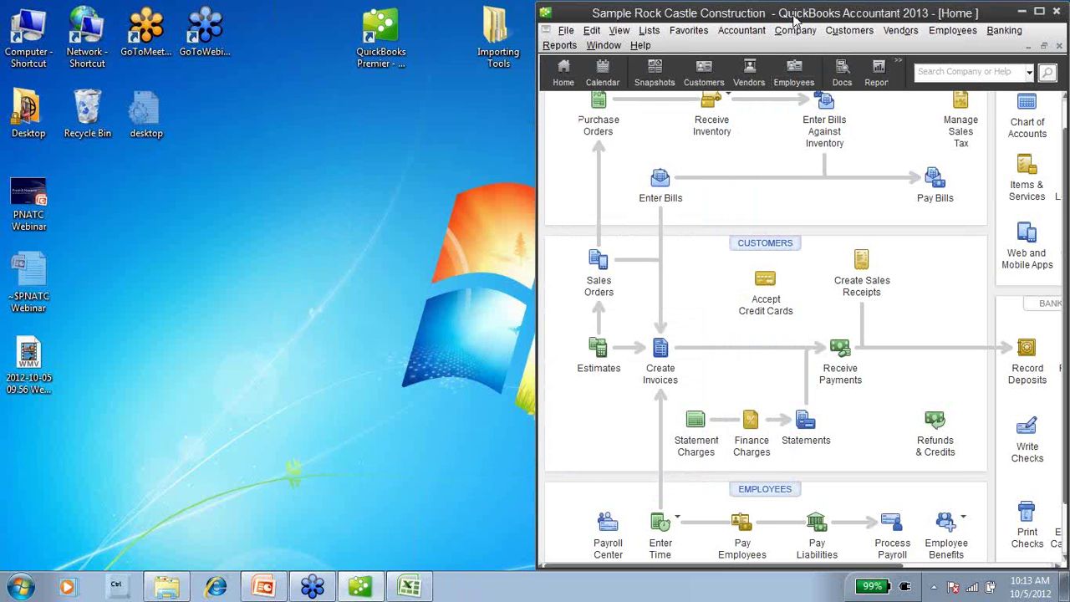
{"action": "left_click", "coordinate": [849, 31]}
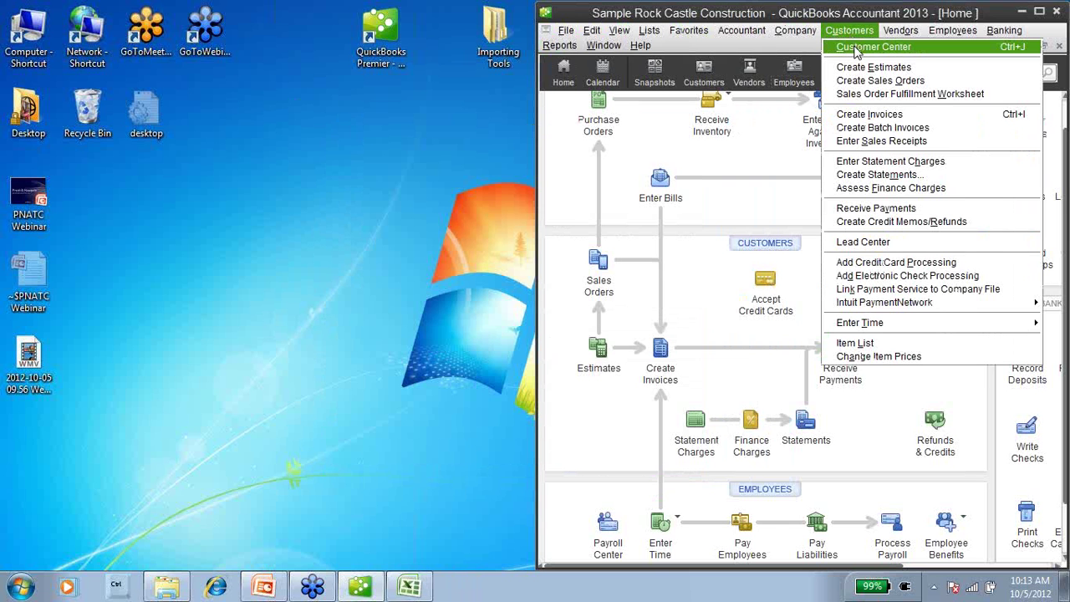
{"action": "left_click", "coordinate": [856, 47]}
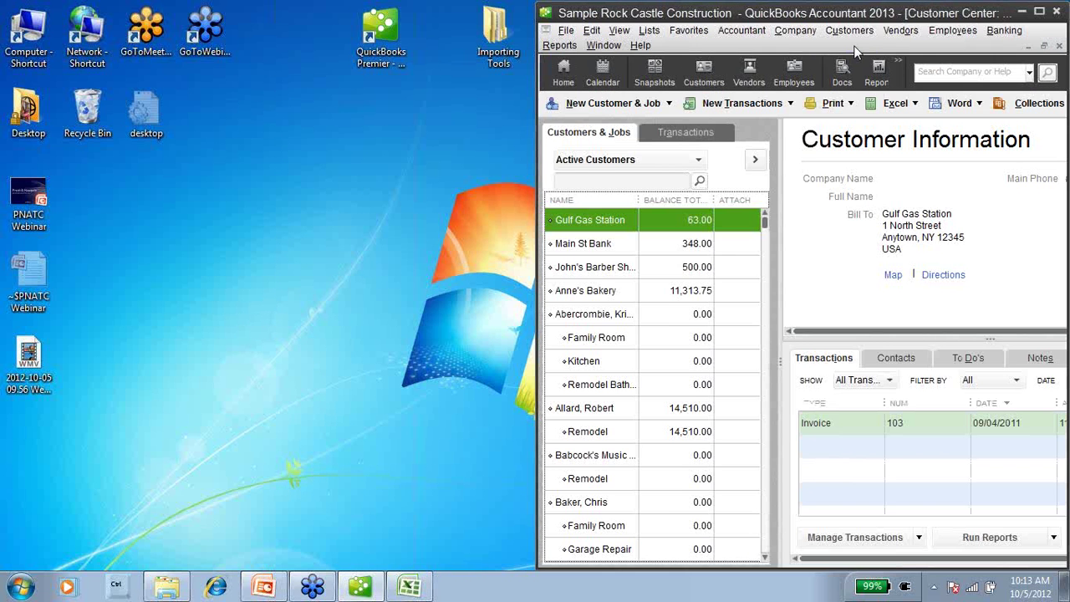
Open Anne's Bakery's imported invoice 100 and maximize the QuickBooks window to examine its line items
{"action": "left_click", "coordinate": [602, 293]}
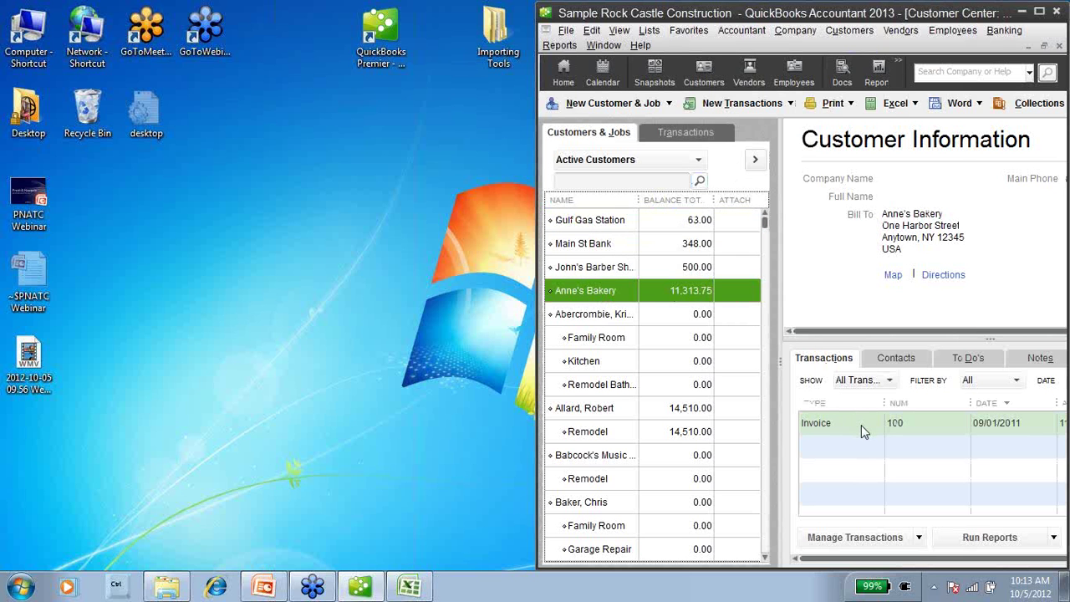
{"action": "double_click", "coordinate": [861, 424]}
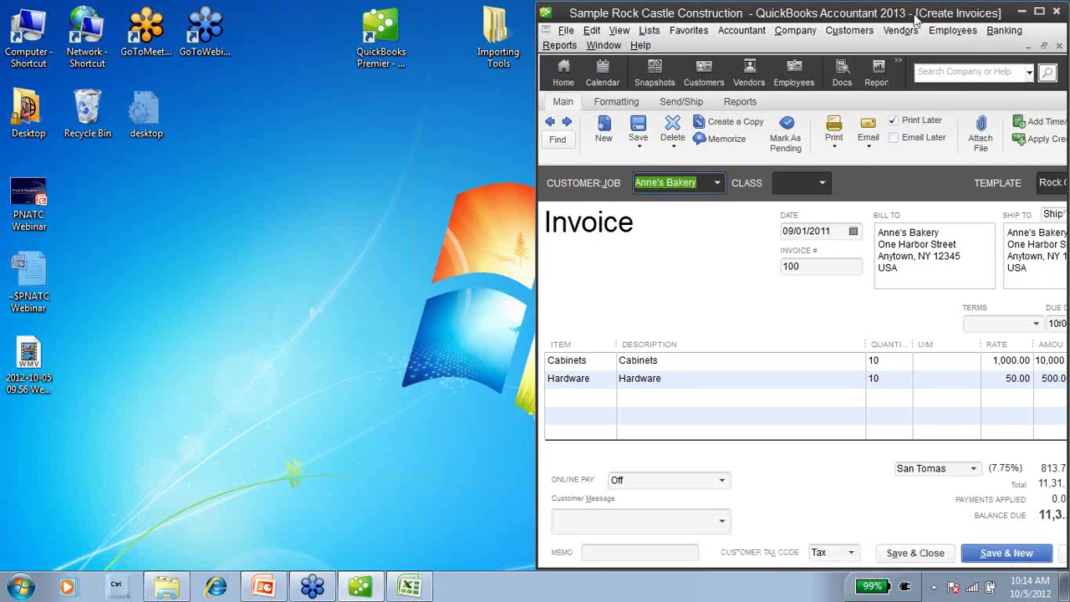
{"action": "left_click_drag", "start_coordinate": [917, 18], "coordinate": [857, 47]}
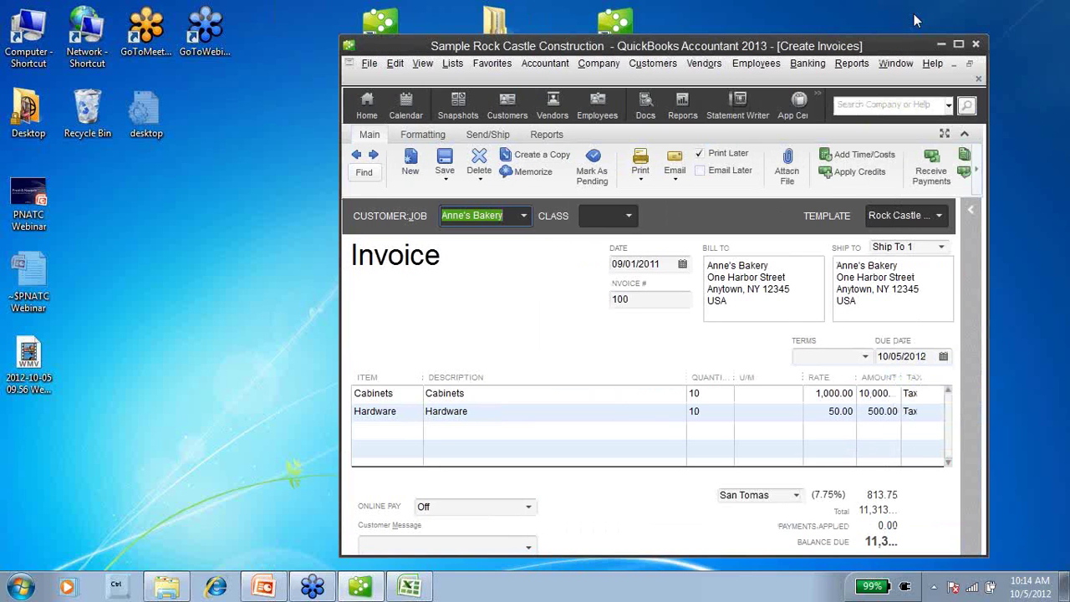
{"action": "double_click", "coordinate": [808, 49]}
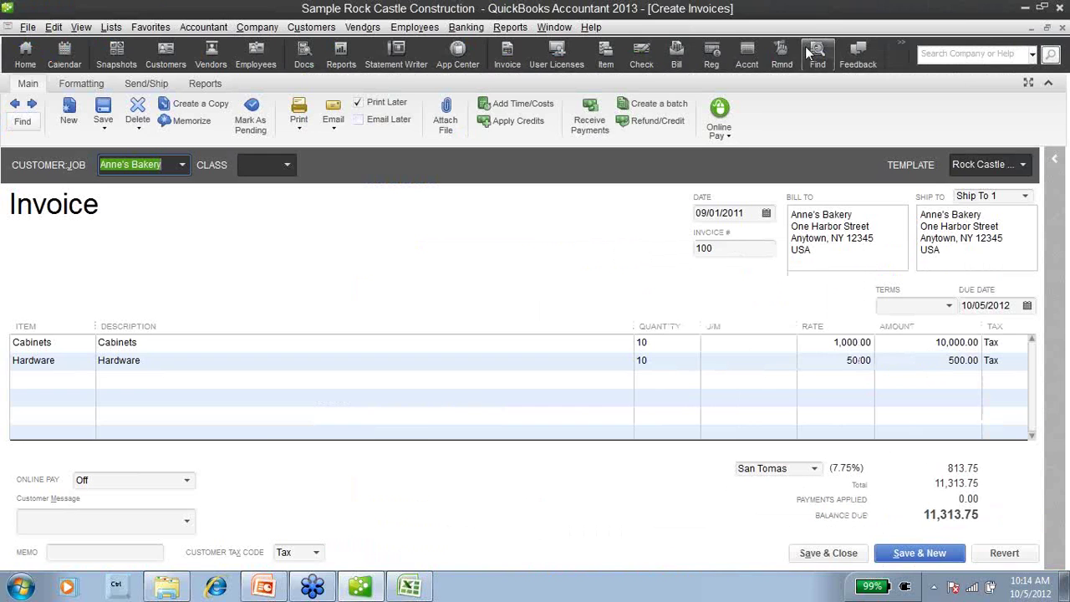
{"action": "left_click", "coordinate": [71, 342]}
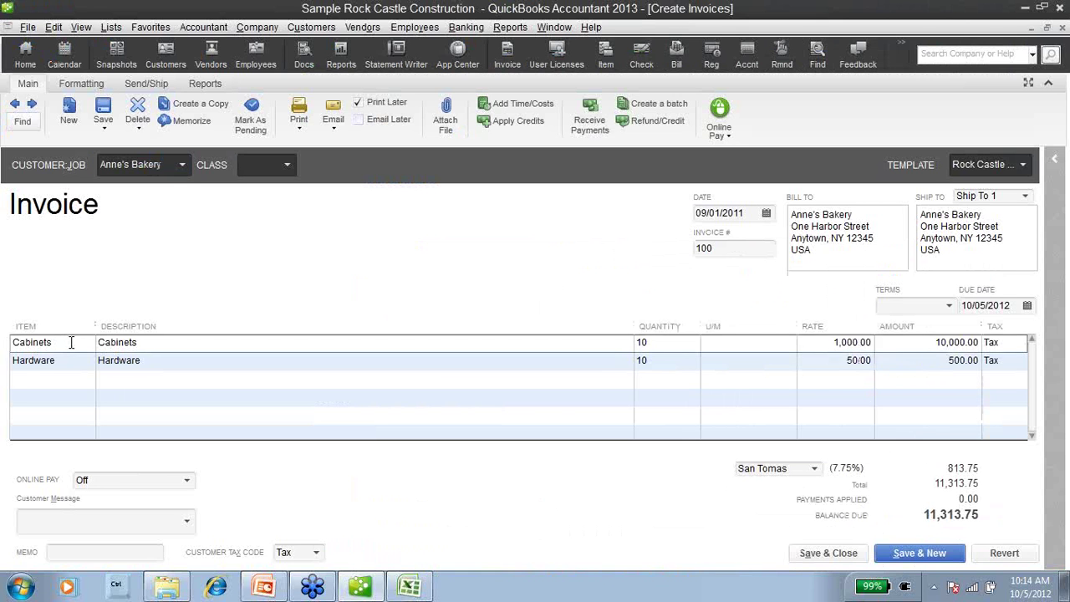
Examine the items, quantities and rates on Anne's Bakery's invoice 100, and return to the Customer Center
{"action": "left_click", "coordinate": [77, 365]}
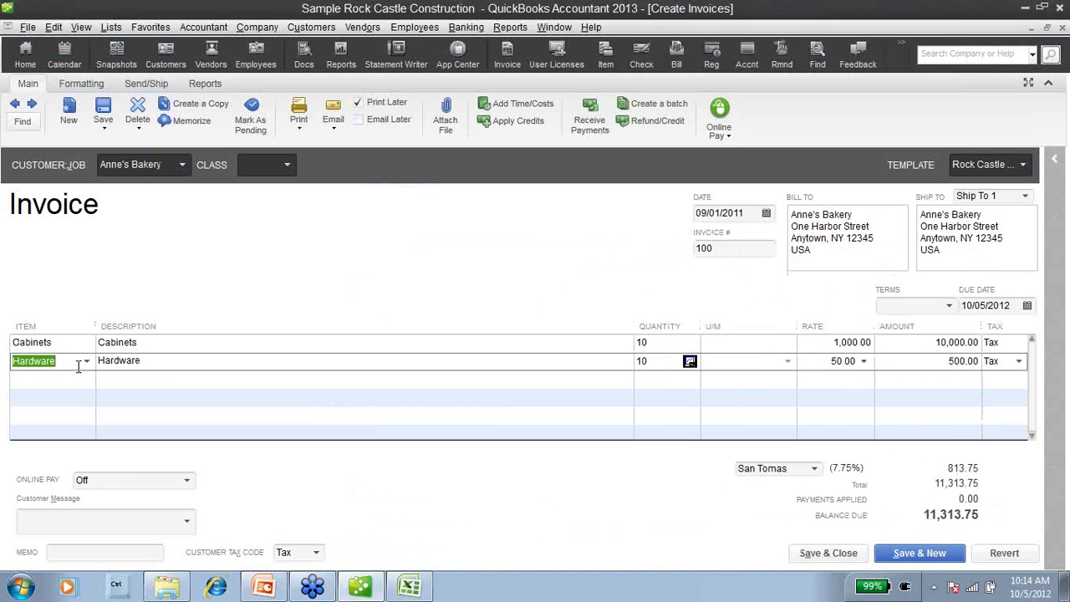
{"action": "left_click", "coordinate": [667, 346]}
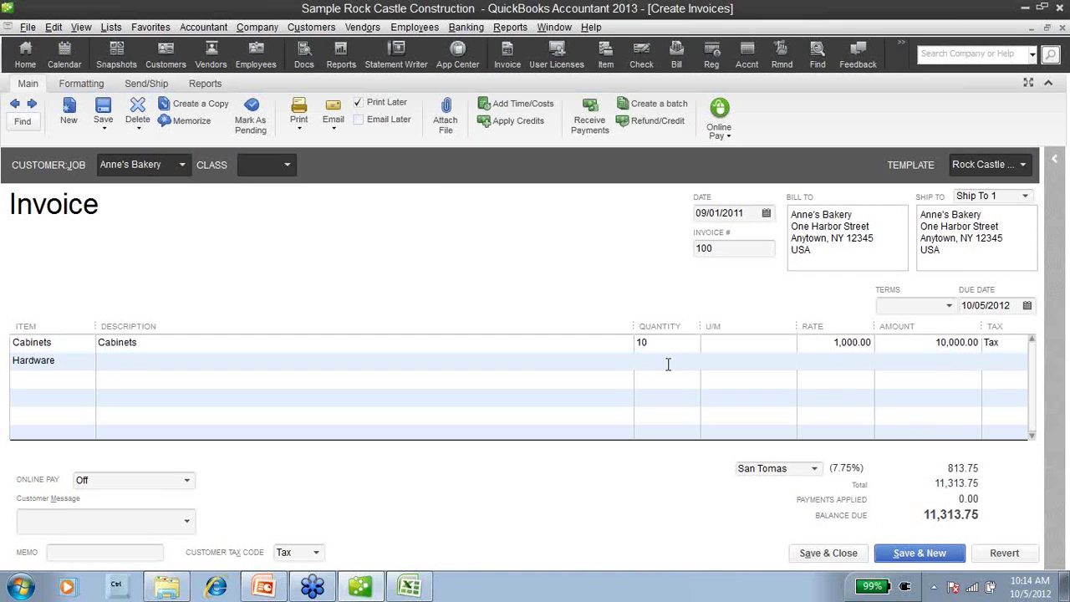
{"action": "left_click", "coordinate": [668, 364]}
{"action": "left_click", "coordinate": [815, 345]}
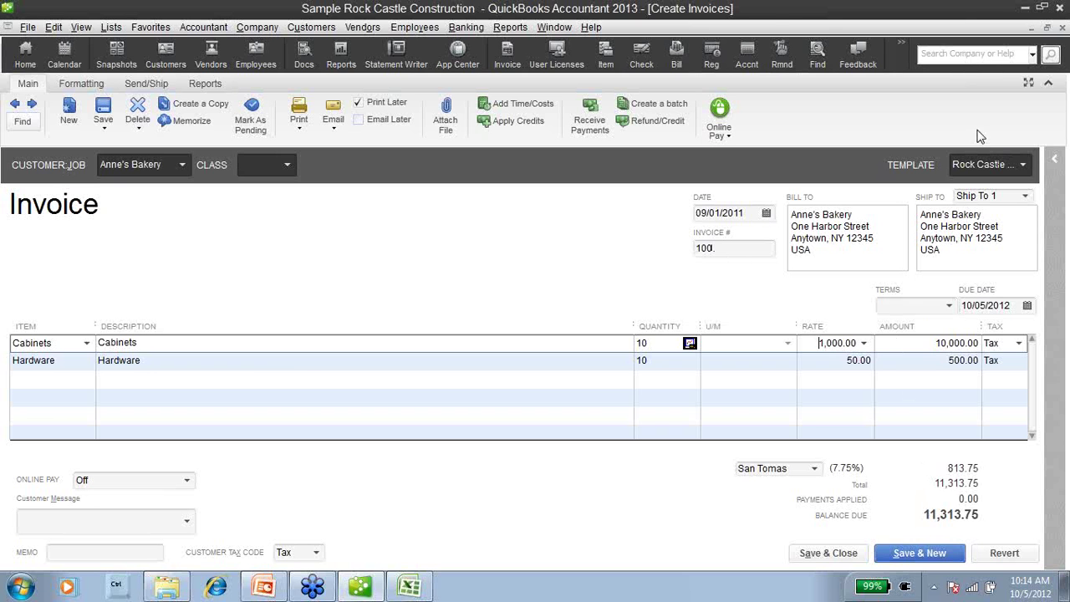
{"action": "key", "text": "ctrl+j"}
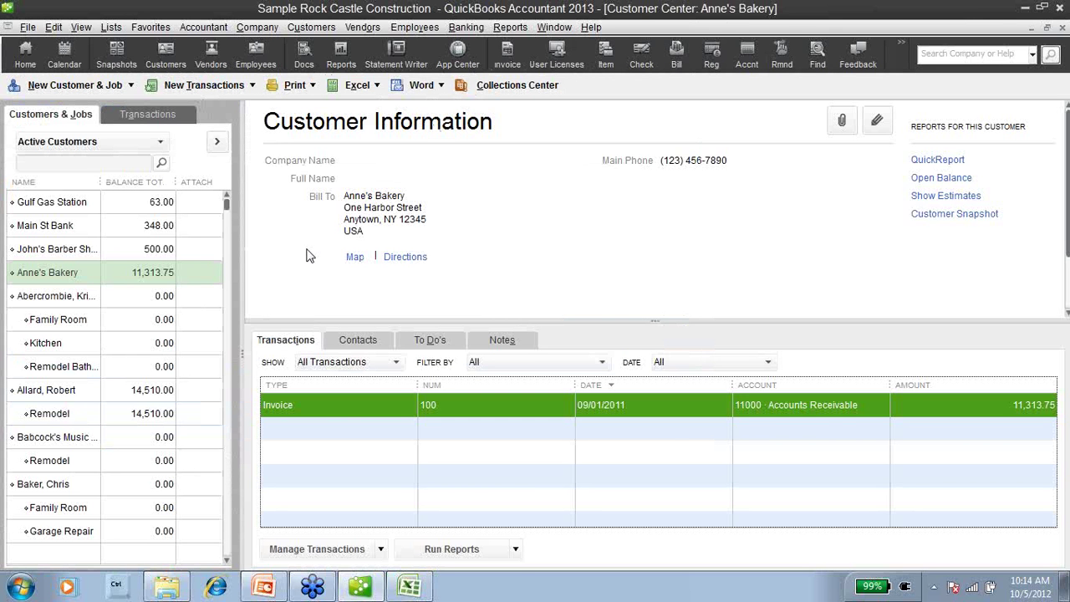
Open John's Barber Shope's imported invoice 101 to review its line item, and close the invoice and the Customer Center
{"action": "left_click", "coordinate": [23, 323]}
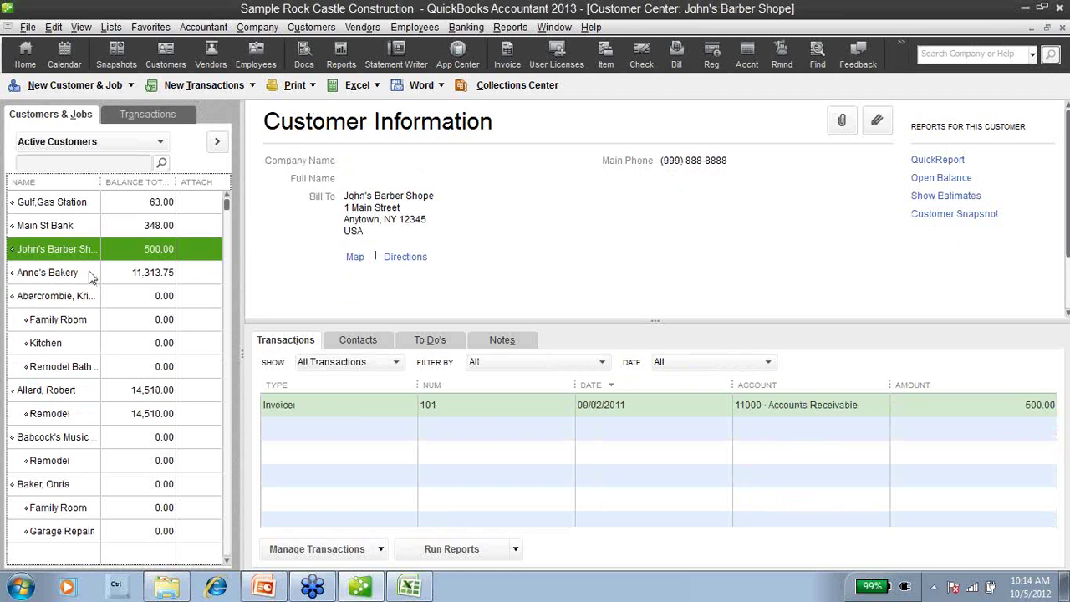
{"action": "left_click", "coordinate": [354, 408]}
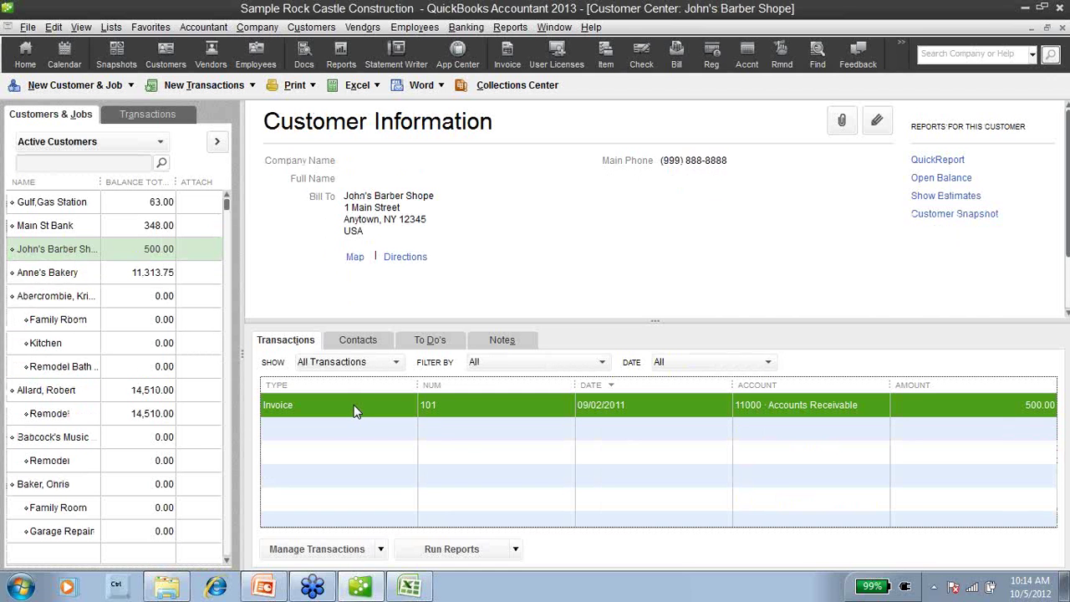
{"action": "double_click", "coordinate": [354, 408]}
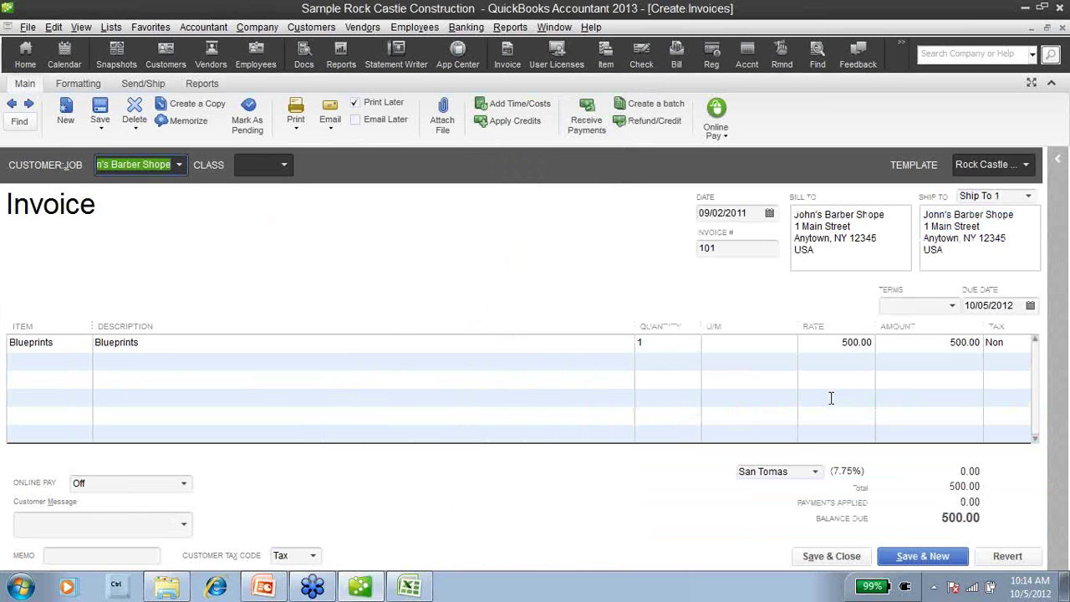
{"action": "key", "text": "ctrl+j"}
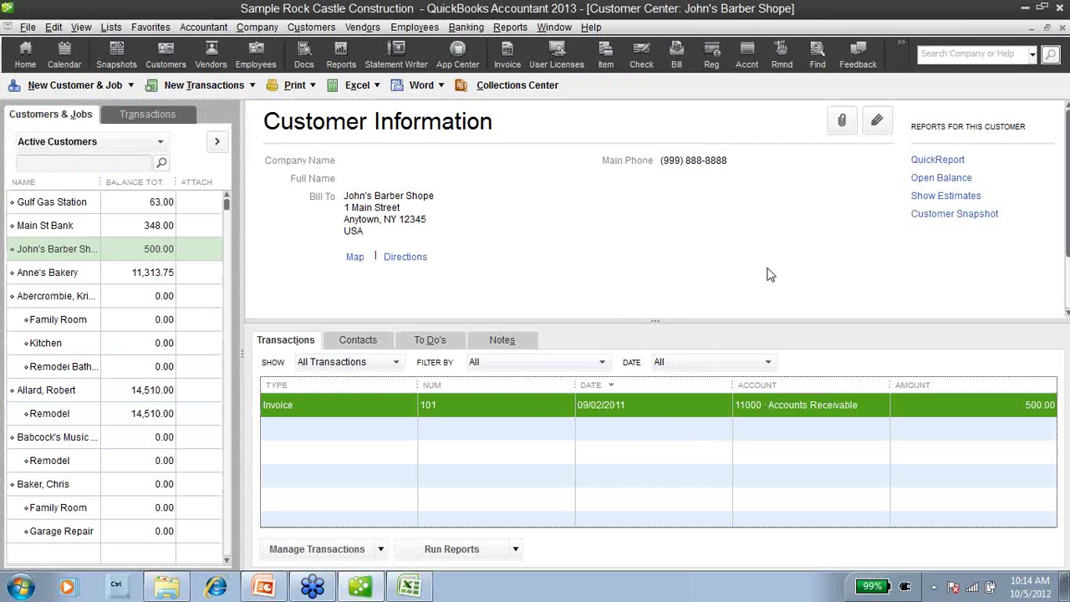
{"action": "key", "text": "Escape"}
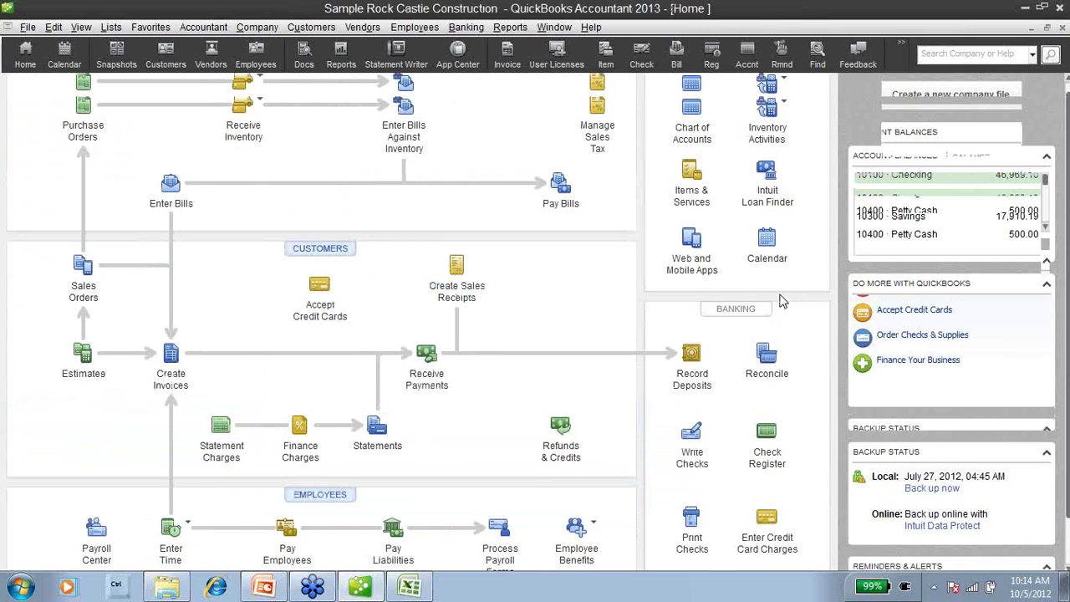
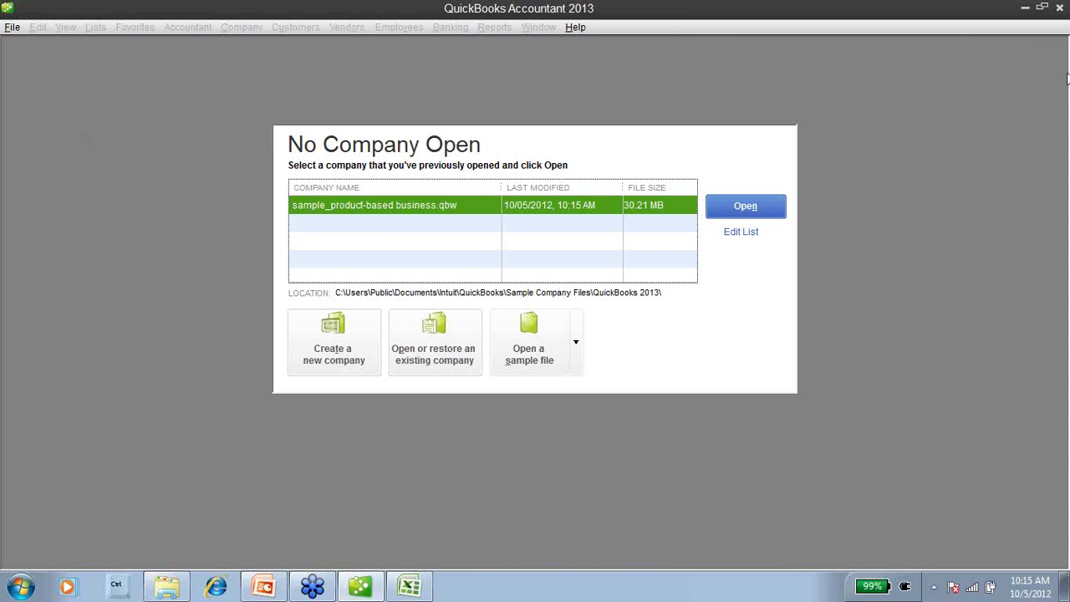
Exit QuickBooks Accountant 2013 and launch QuickBooks Premier - Accountant Edition 2012 from the desktop
{"action": "left_click", "coordinate": [1062, 10]}
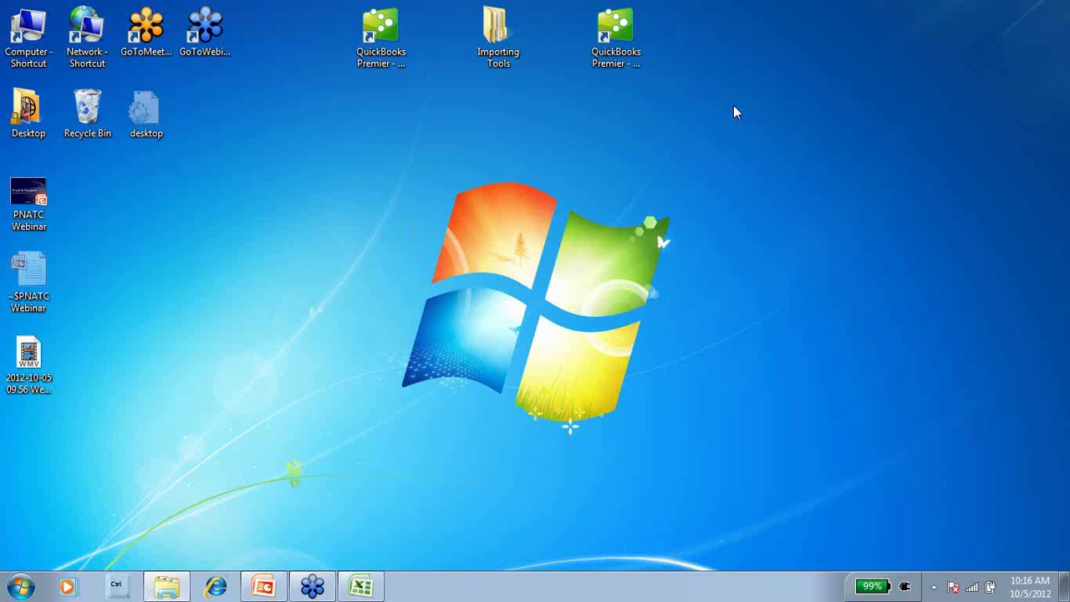
{"action": "left_click", "coordinate": [620, 33]}
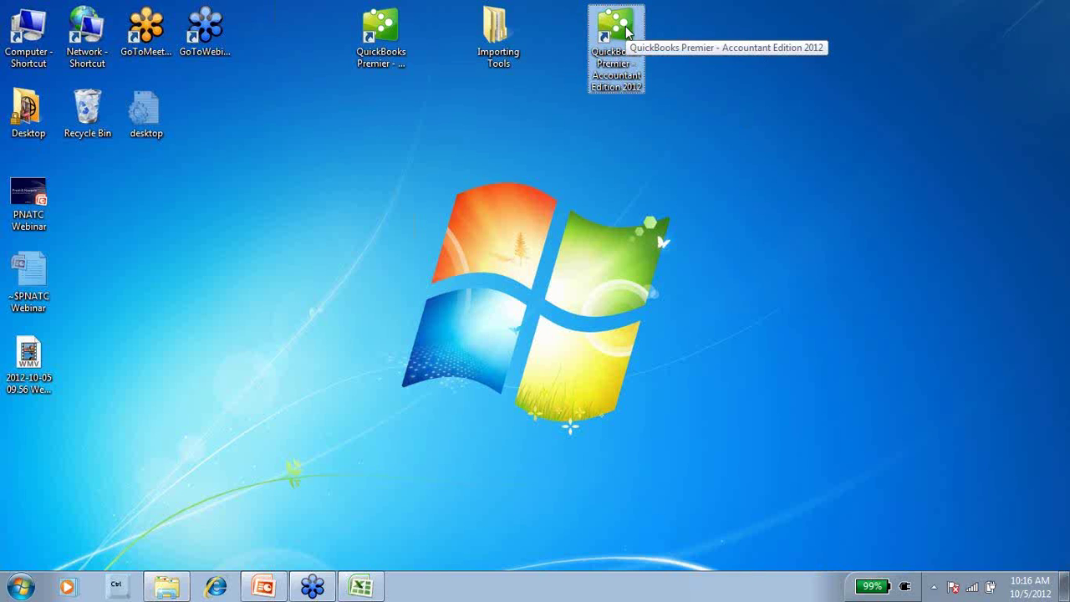
{"action": "double_click", "coordinate": [627, 31]}
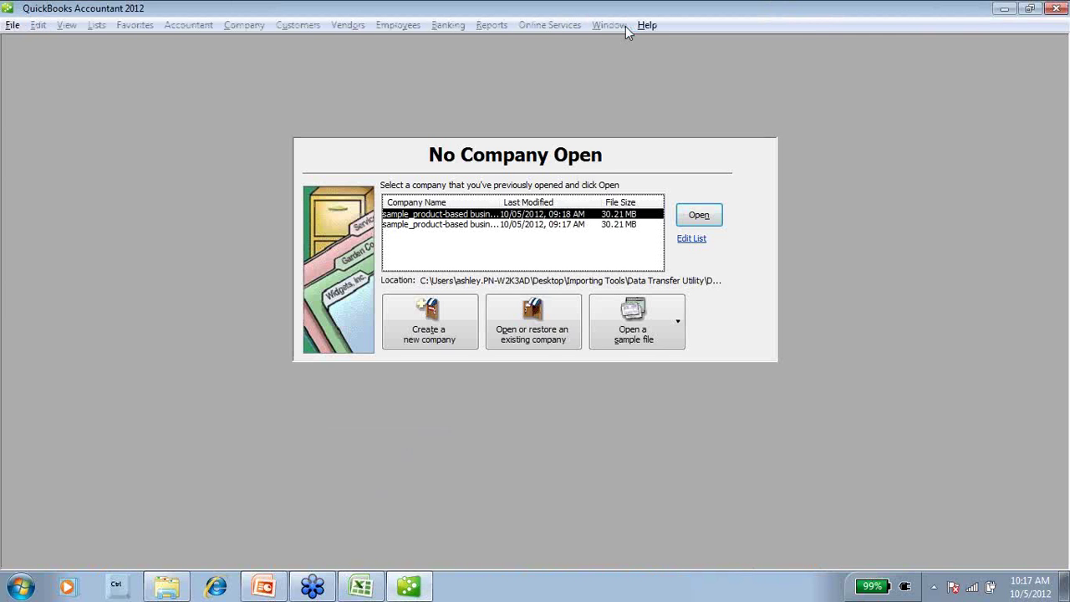
Widen the company name column and open the sample_product-based business SOURCE company file, logging in as Admin with the password left blank
{"action": "left_click_drag", "start_coordinate": [495, 202], "coordinate": [591, 203]}
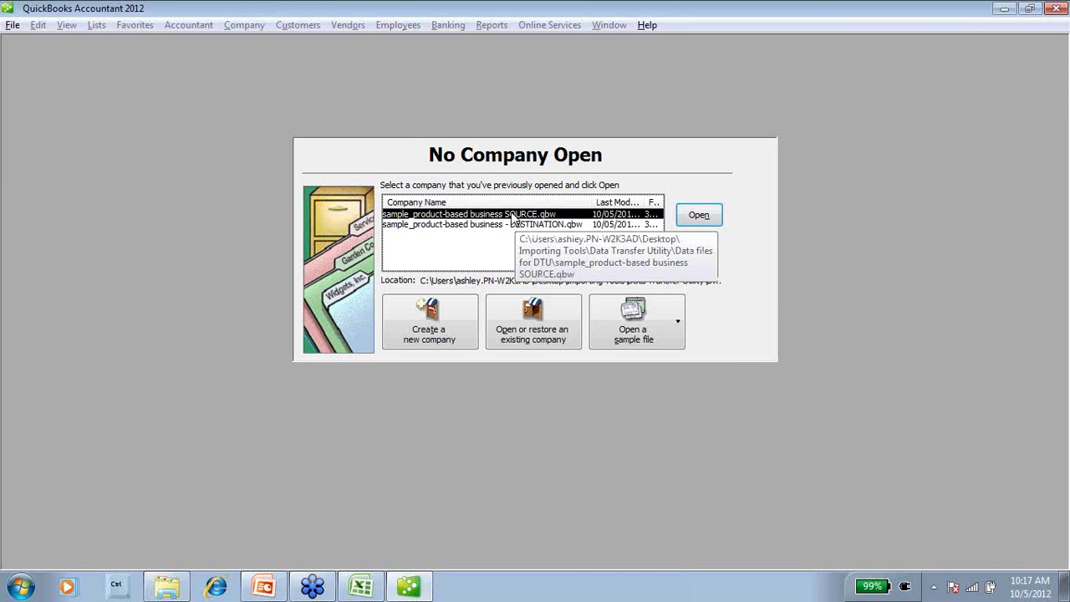
{"action": "double_click", "coordinate": [510, 214]}
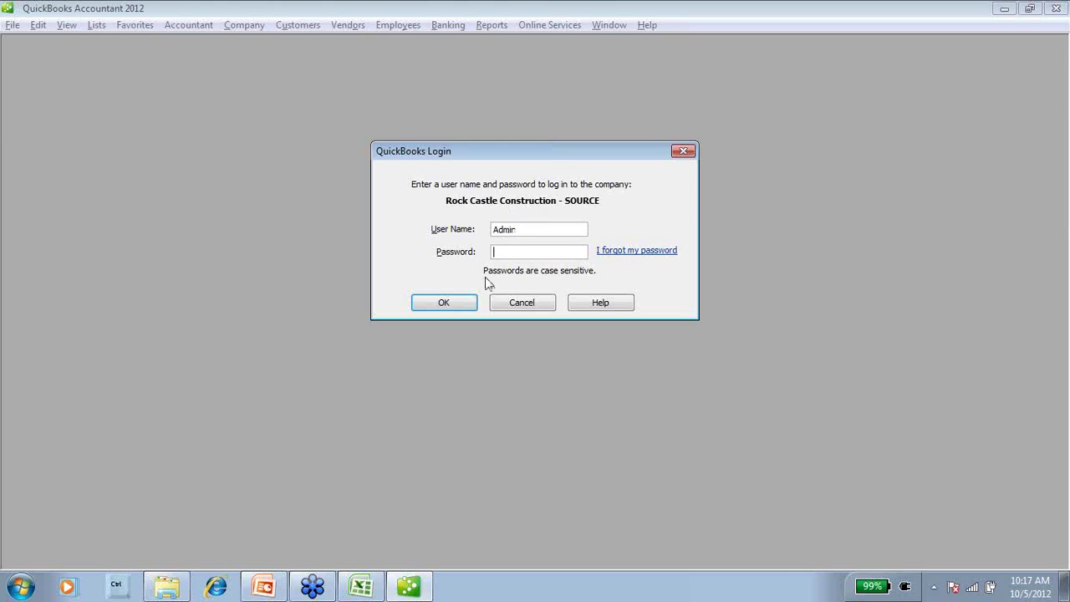
{"action": "left_click", "coordinate": [464, 303]}
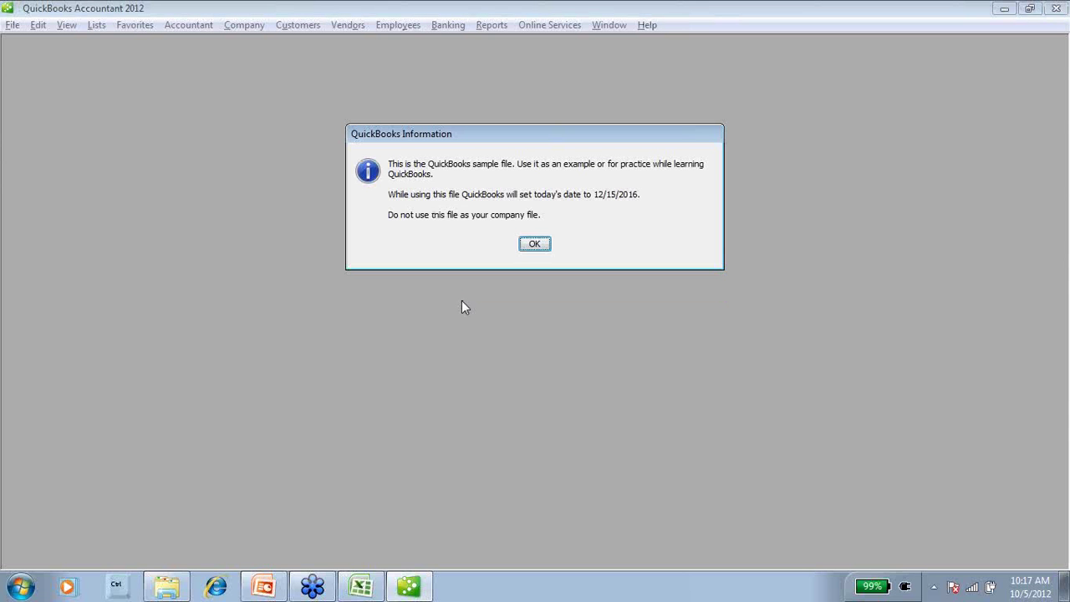
{"action": "key", "text": "Return"}
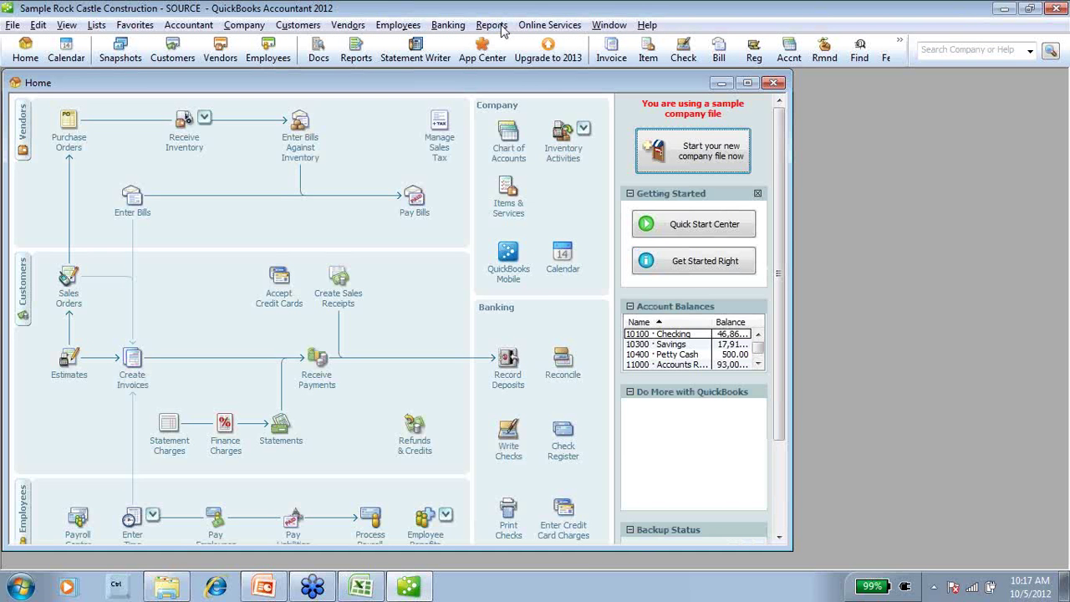
Open the memorized report Missing Checks - 11/1/16 - 12/31/16 to review the listed checks, and close it
{"action": "left_click", "coordinate": [502, 27]}
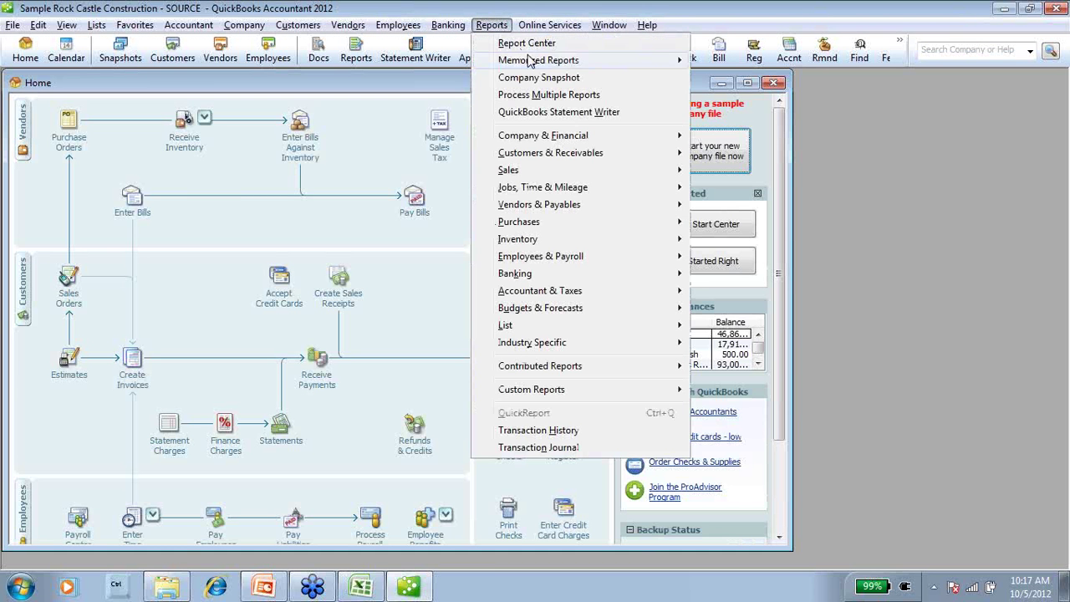
{"action": "mouse_move", "coordinate": [532, 64]}
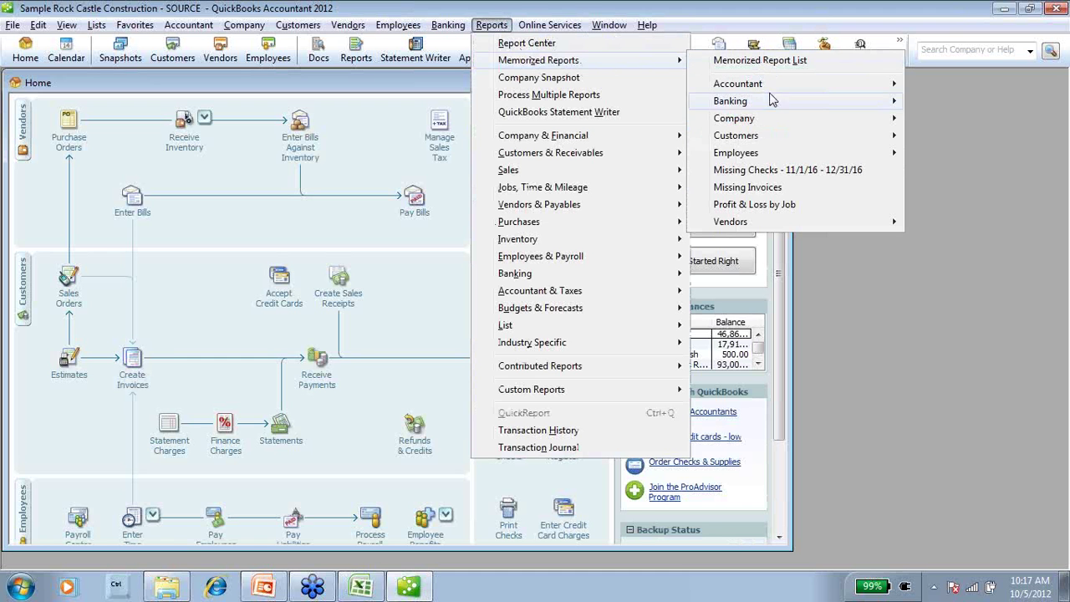
{"action": "left_click", "coordinate": [776, 172]}
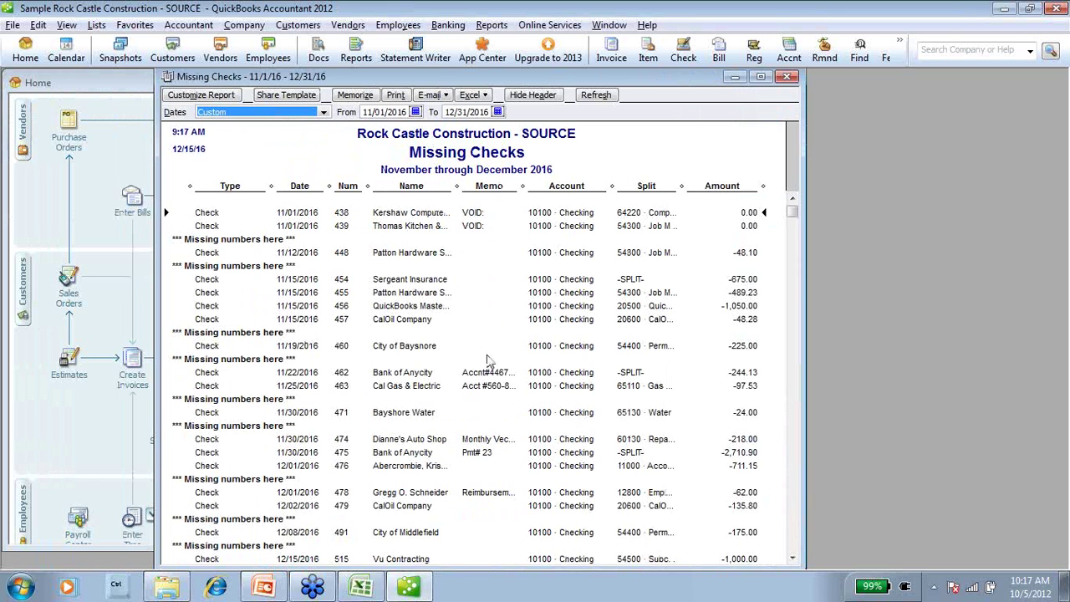
{"action": "scroll", "coordinate": [489, 364], "scroll_direction": "down", "scroll_amount": 1}
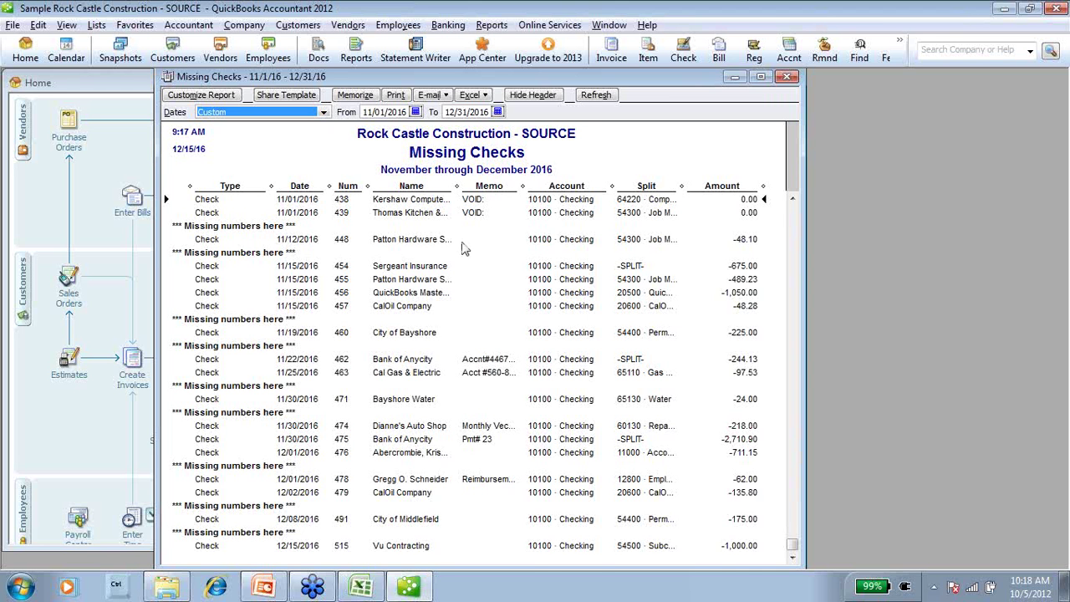
{"action": "scroll", "coordinate": [466, 249], "scroll_direction": "up", "scroll_amount": 1}
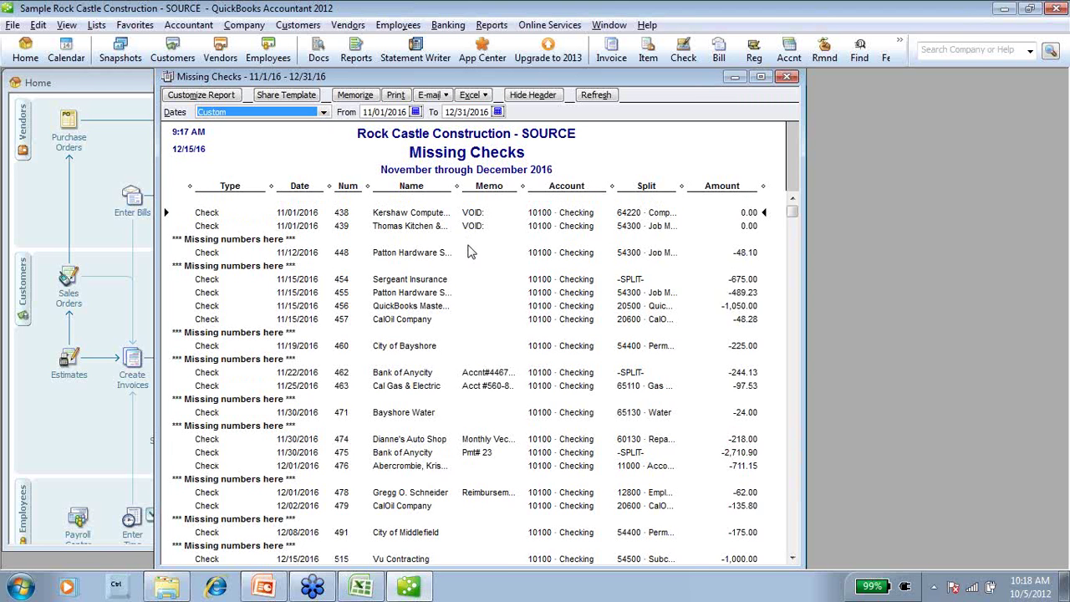
{"action": "left_click", "coordinate": [790, 77]}
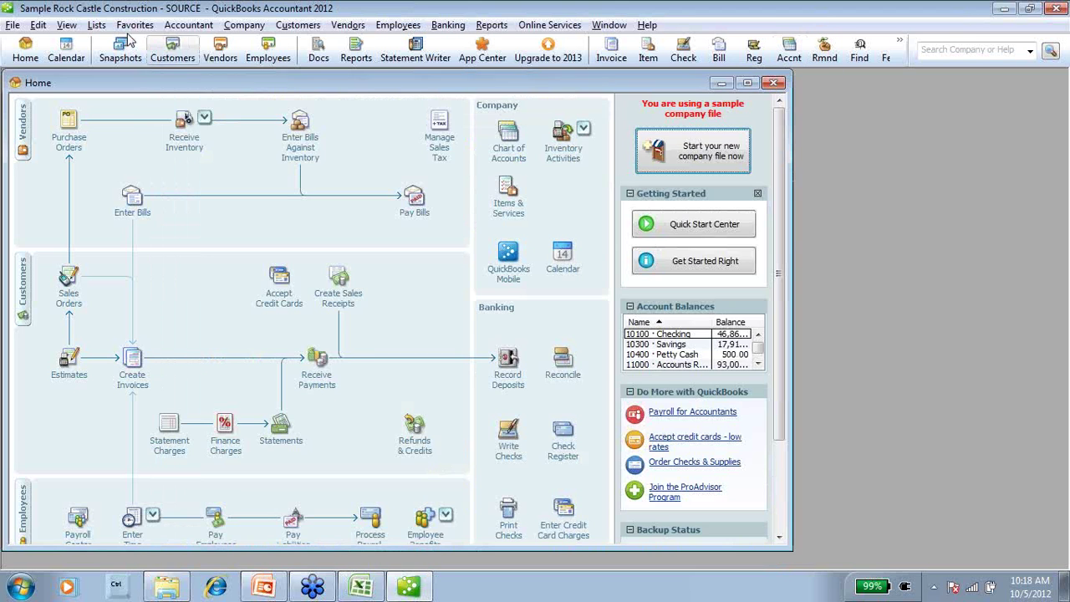
Switch to the sample_product-based business - DESTINATION company file, logging in as Admin with the password left blank
{"action": "left_click", "coordinate": [13, 25]}
{"action": "mouse_move", "coordinate": [50, 80]}
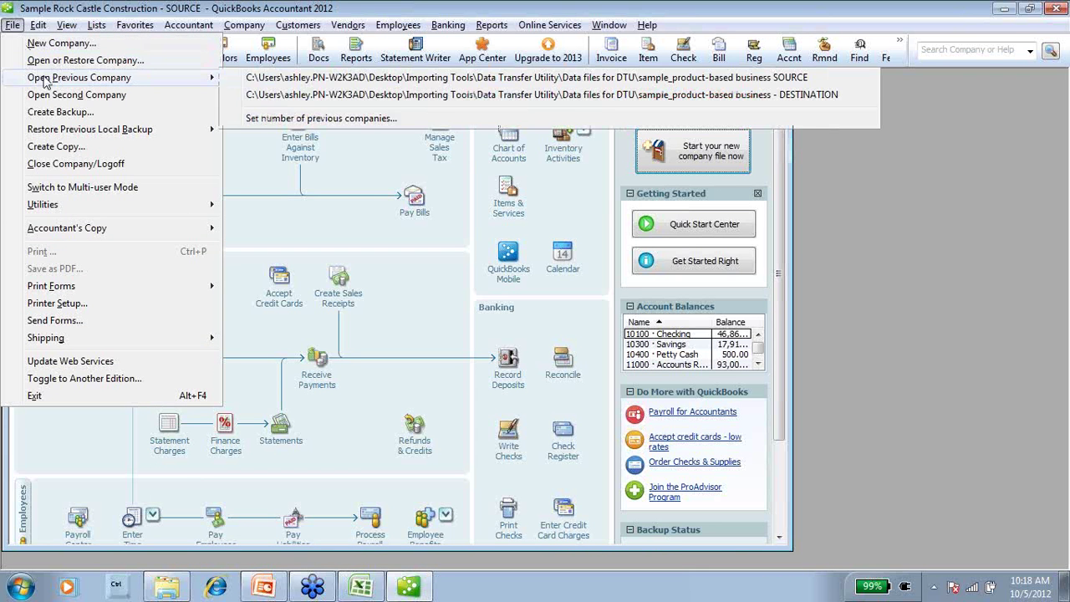
{"action": "left_click", "coordinate": [451, 94]}
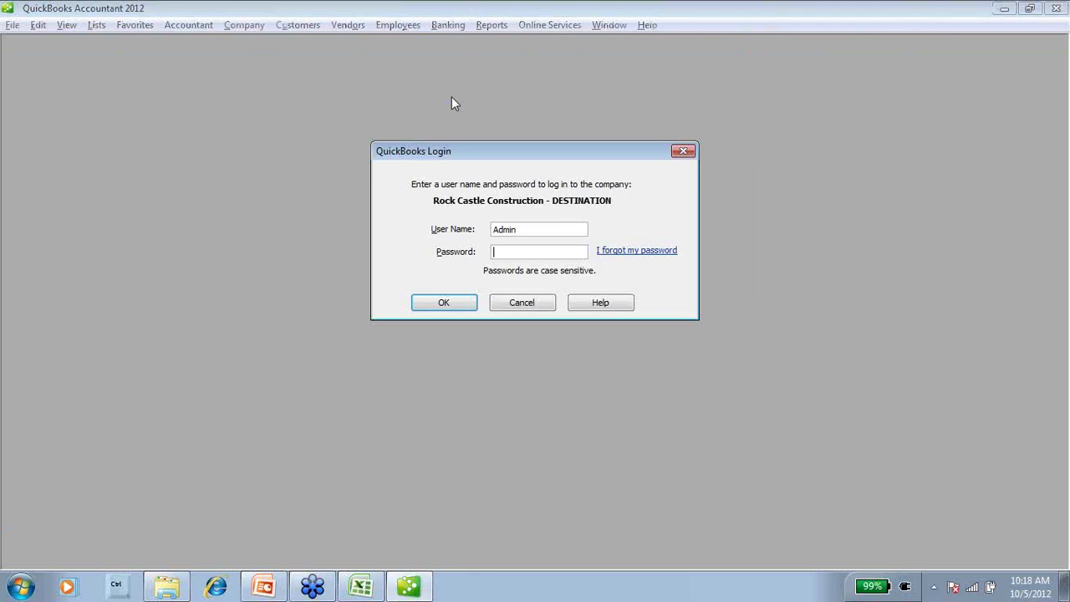
{"action": "left_click", "coordinate": [459, 307]}
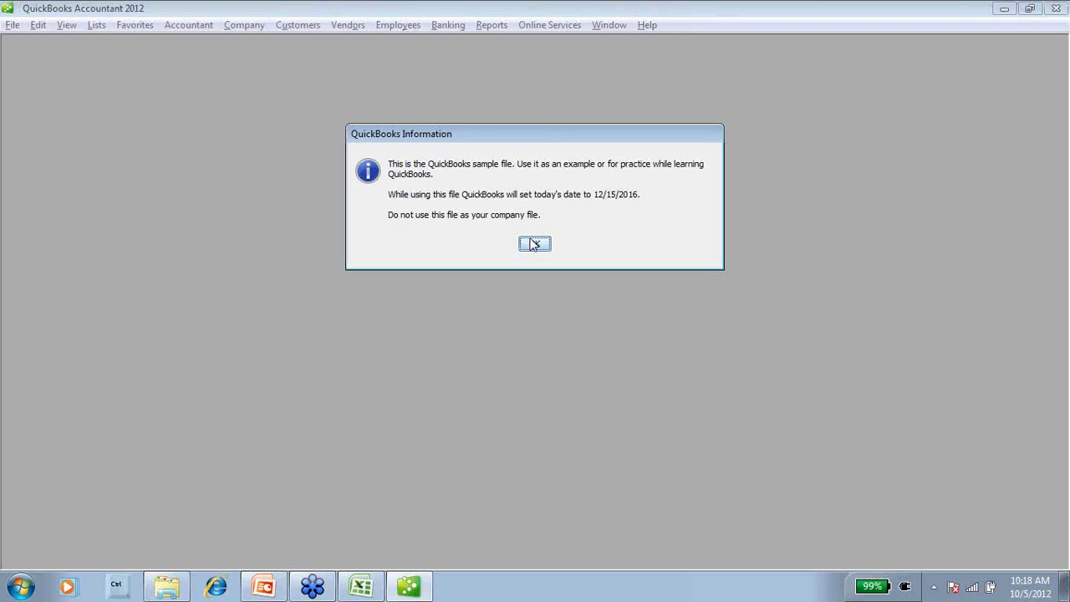
{"action": "left_click", "coordinate": [534, 244]}
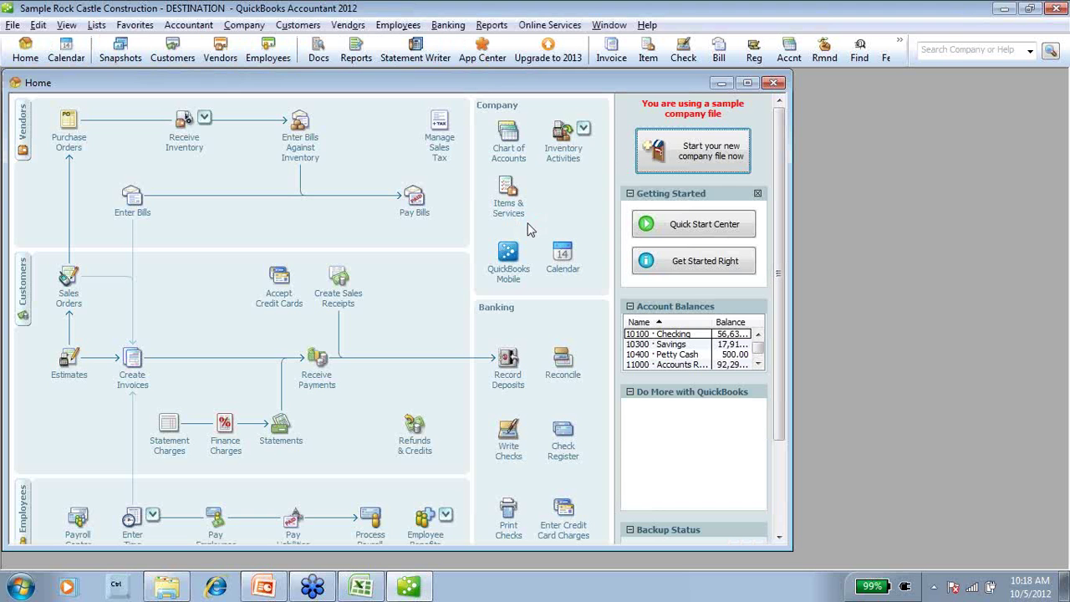
Open the memorized report Missing Checks - Nov through Dec deleted, maximize it for review, and close it
{"action": "left_click", "coordinate": [493, 26]}
{"action": "mouse_move", "coordinate": [507, 65]}
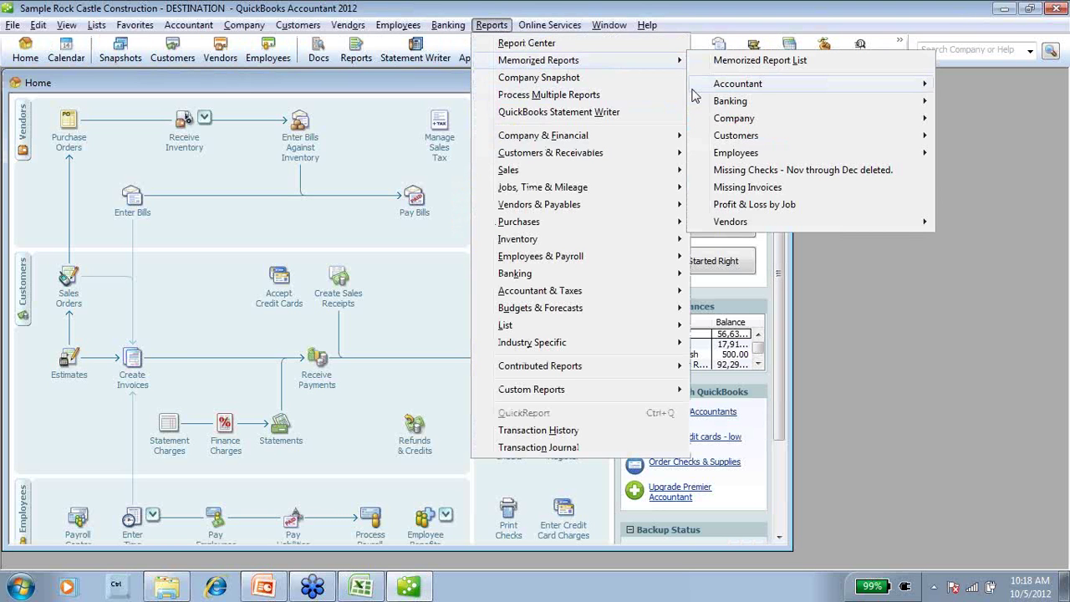
{"action": "left_click", "coordinate": [761, 172]}
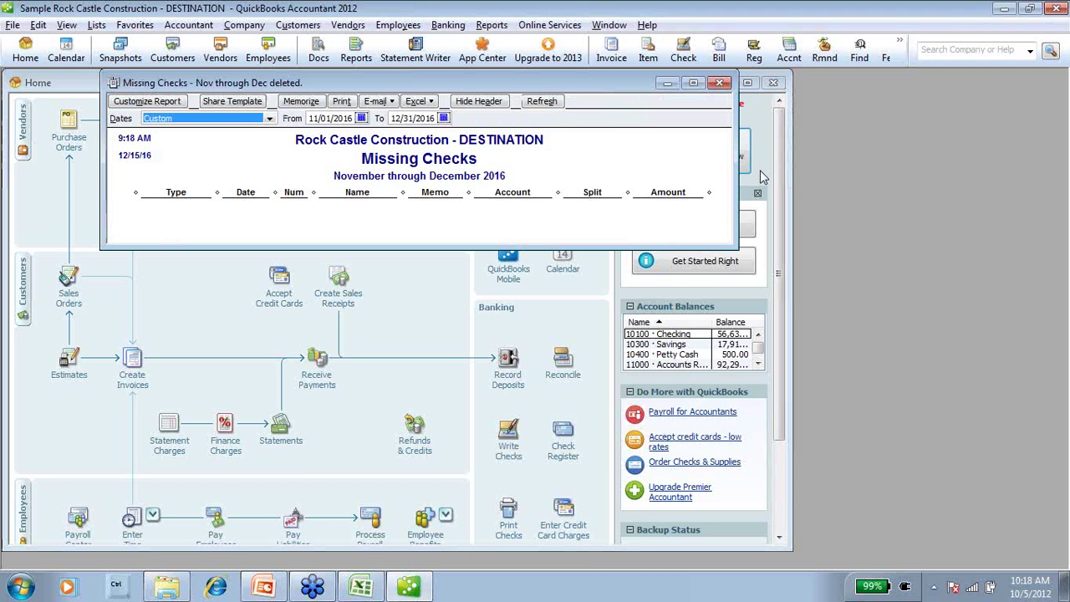
{"action": "left_click", "coordinate": [694, 83]}
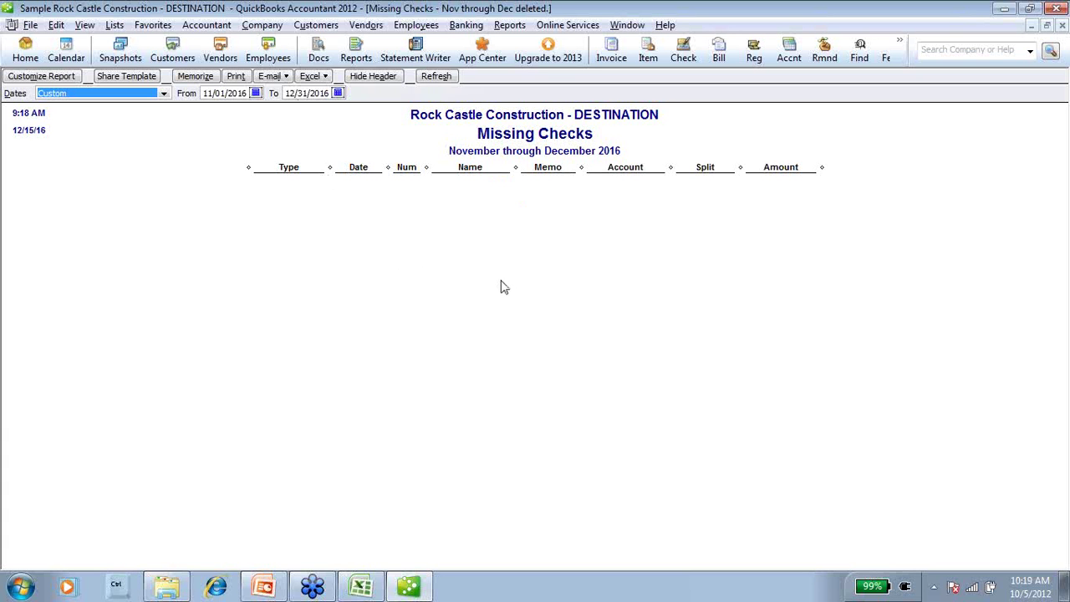
{"action": "key", "text": "Escape"}
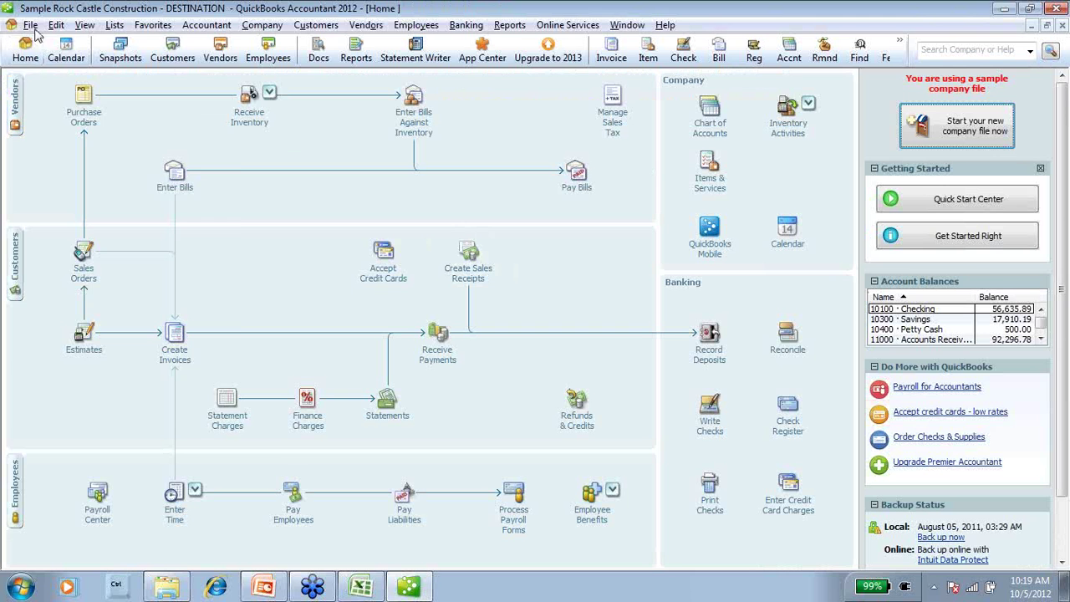
Close the DESTINATION company file and minimize QuickBooks to show the desktop
{"action": "left_click", "coordinate": [30, 25]}
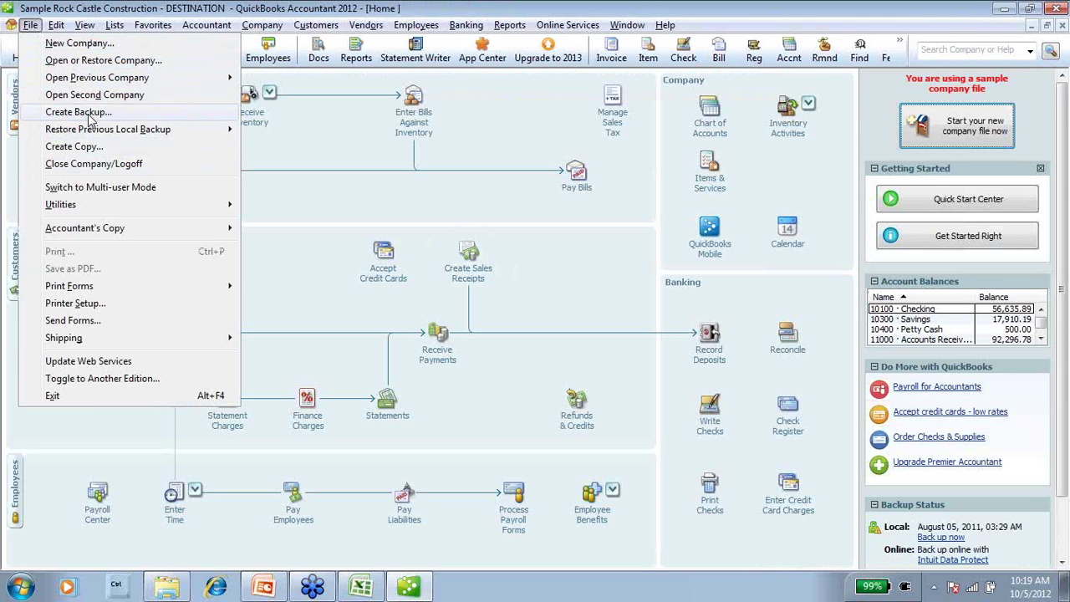
{"action": "left_click", "coordinate": [98, 165]}
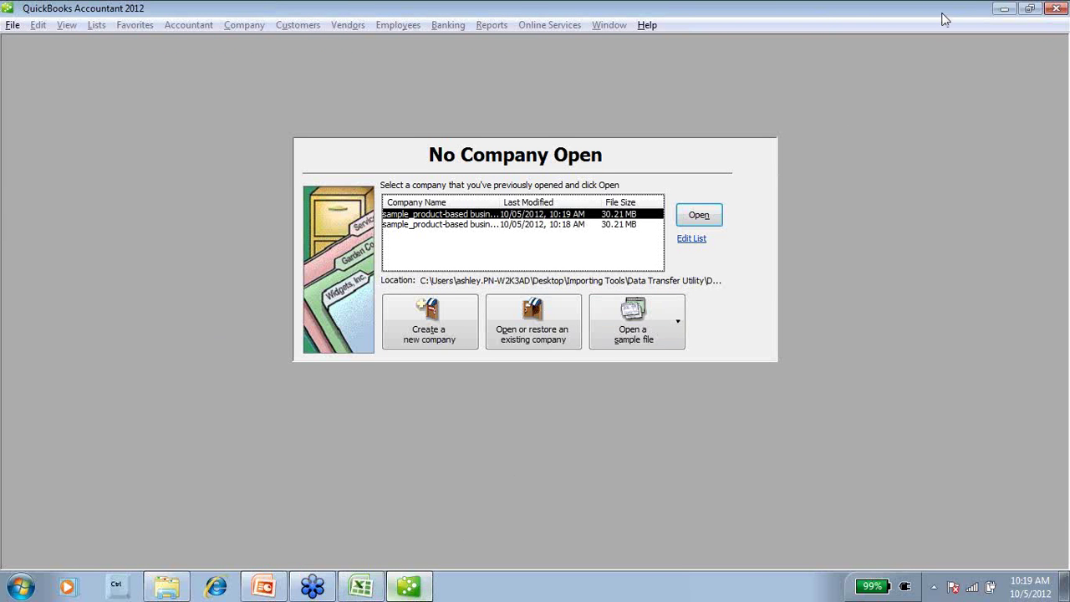
{"action": "left_click", "coordinate": [1005, 9]}
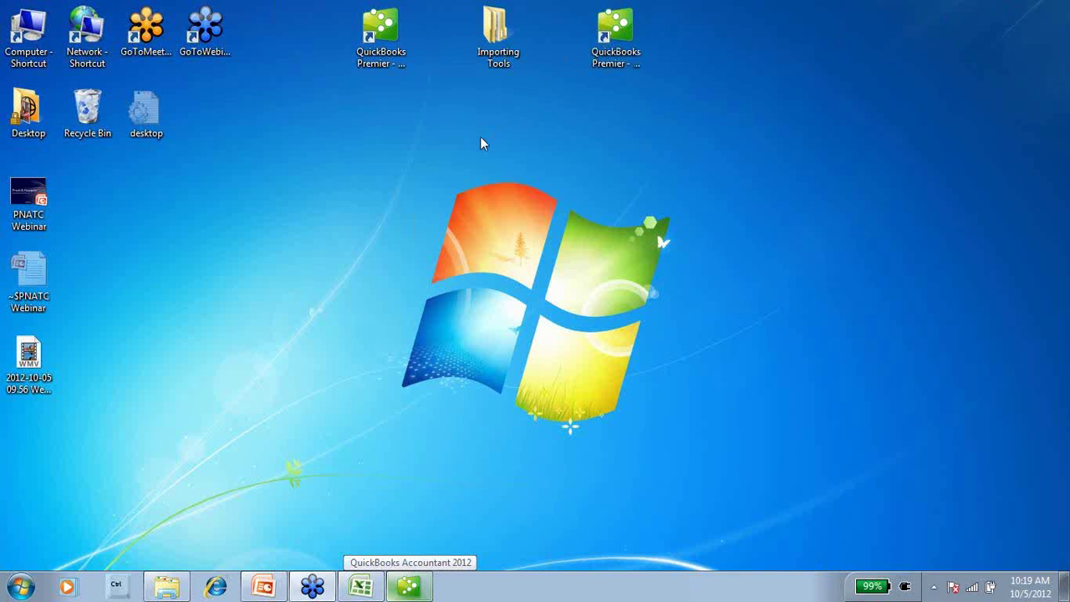
Launch Data Transfer Utility 11 from the Data Transfer Utility folder inside Importing Tools on the desktop
{"action": "left_click", "coordinate": [498, 42]}
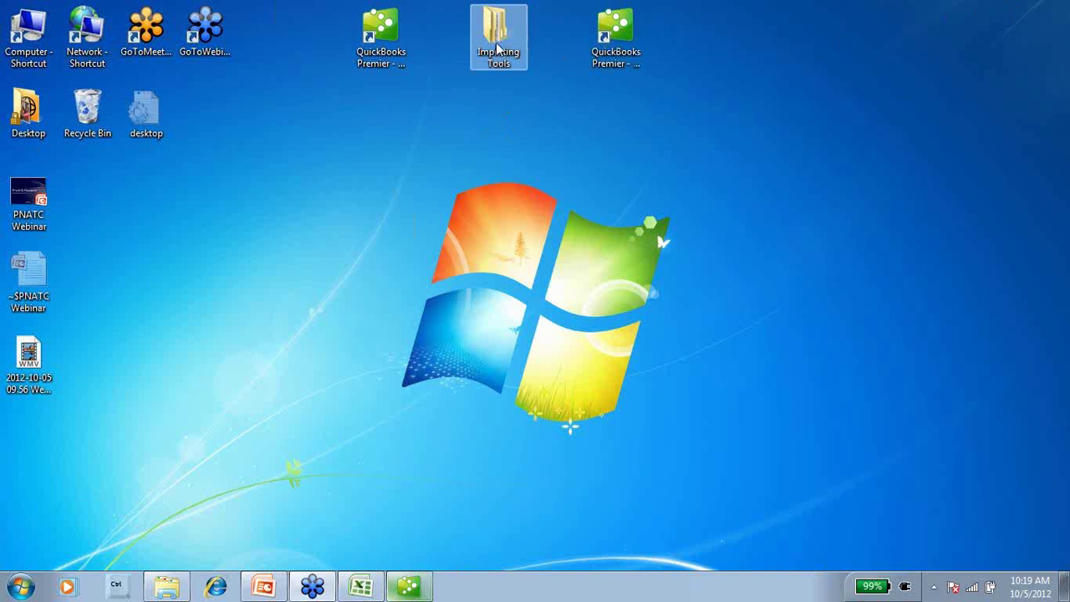
{"action": "double_click", "coordinate": [498, 42]}
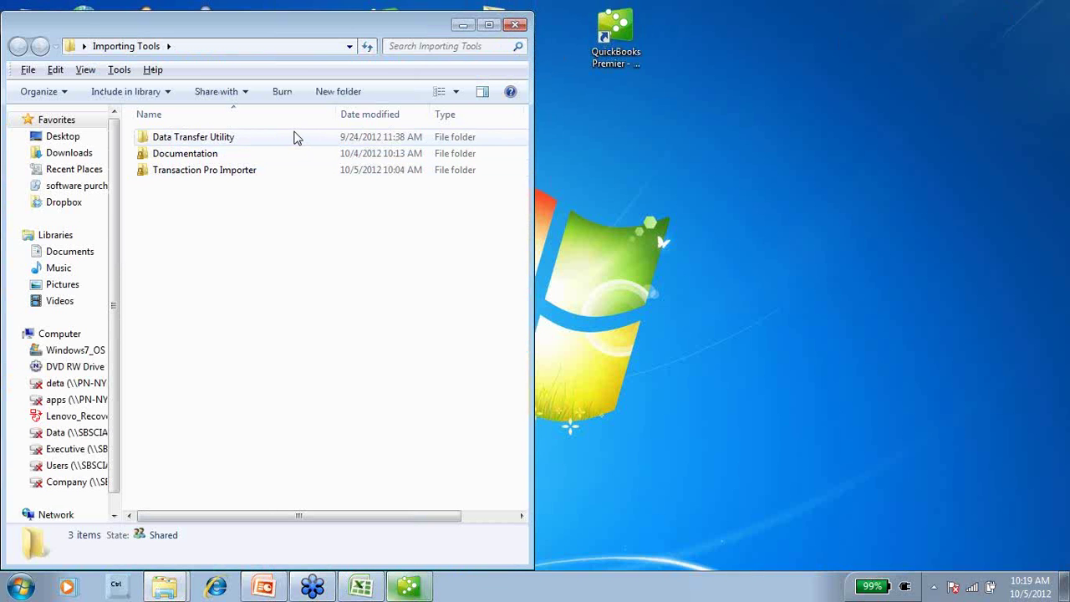
{"action": "left_click", "coordinate": [295, 138]}
{"action": "double_click", "coordinate": [293, 137]}
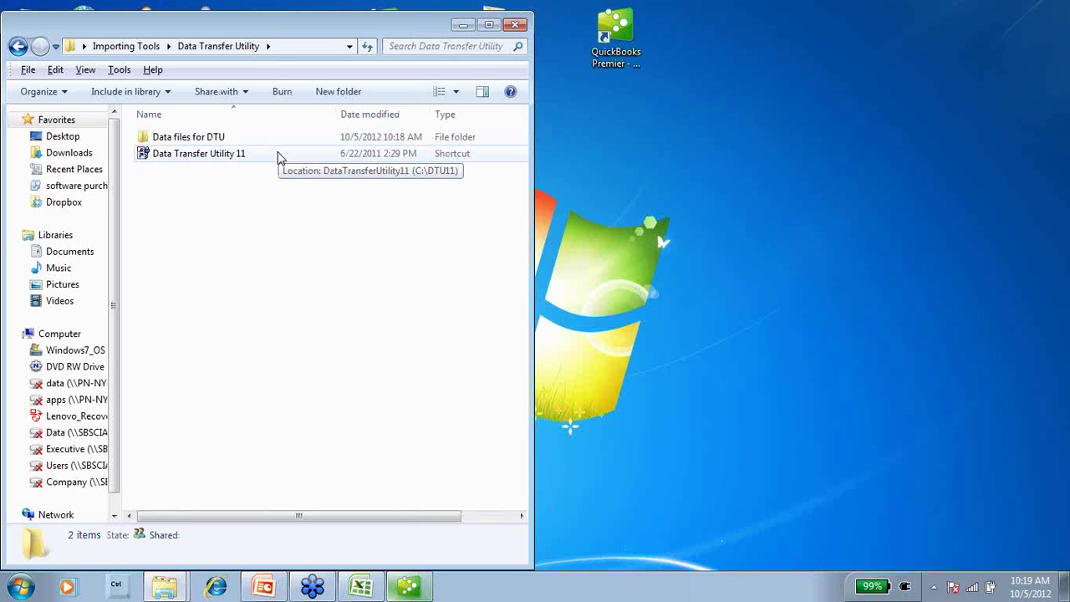
{"action": "double_click", "coordinate": [279, 155]}
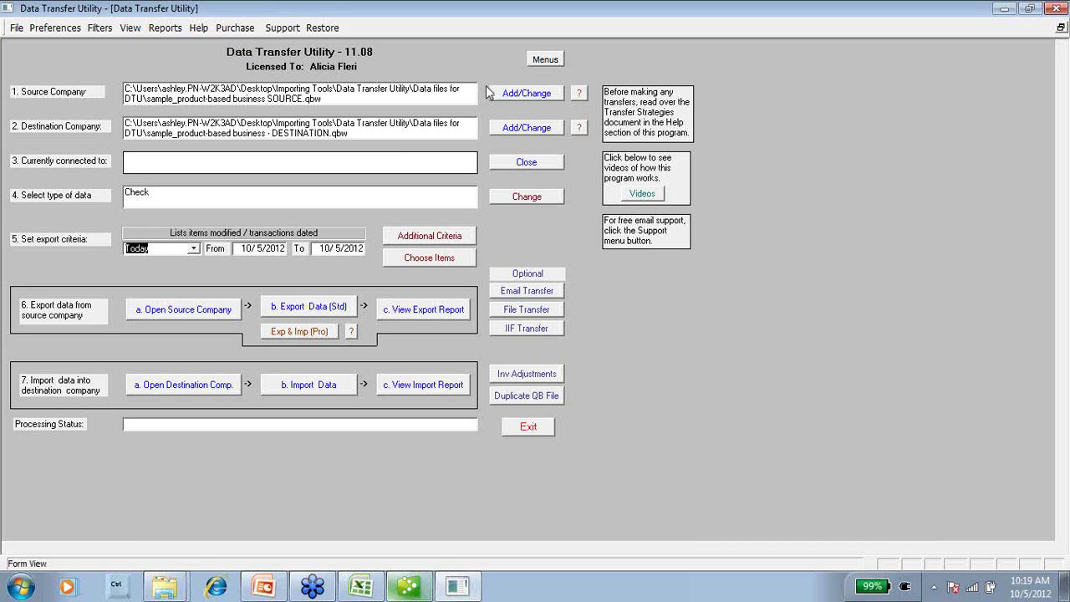
Switch to QuickBooks and open the sample_product-based business SOURCE company file, logging in as Admin with the password left blank
{"action": "left_click", "coordinate": [410, 588]}
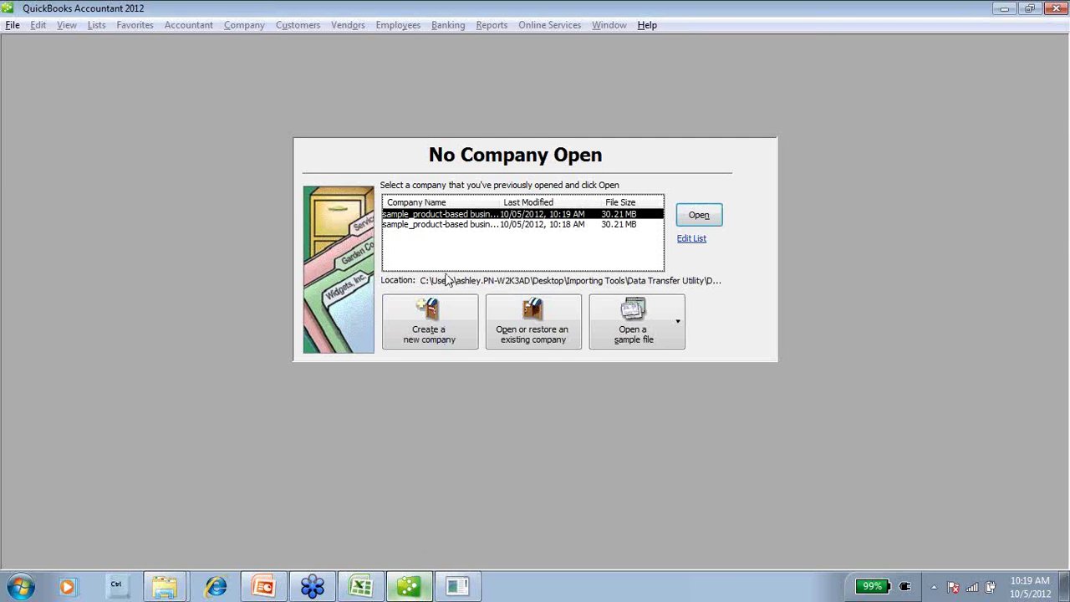
{"action": "left_click_drag", "start_coordinate": [498, 198], "coordinate": [598, 201]}
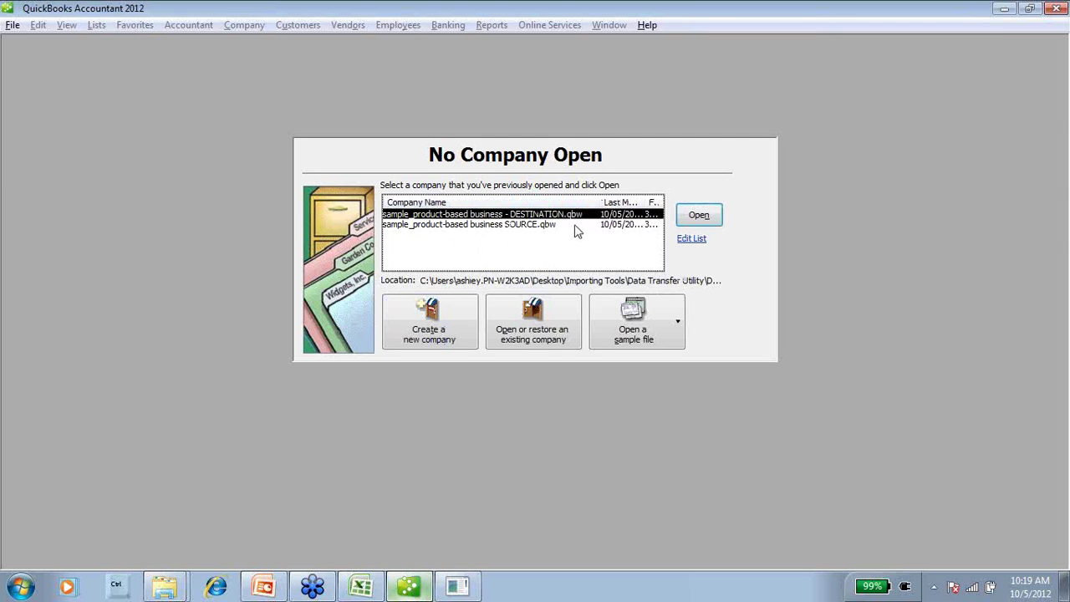
{"action": "double_click", "coordinate": [497, 232]}
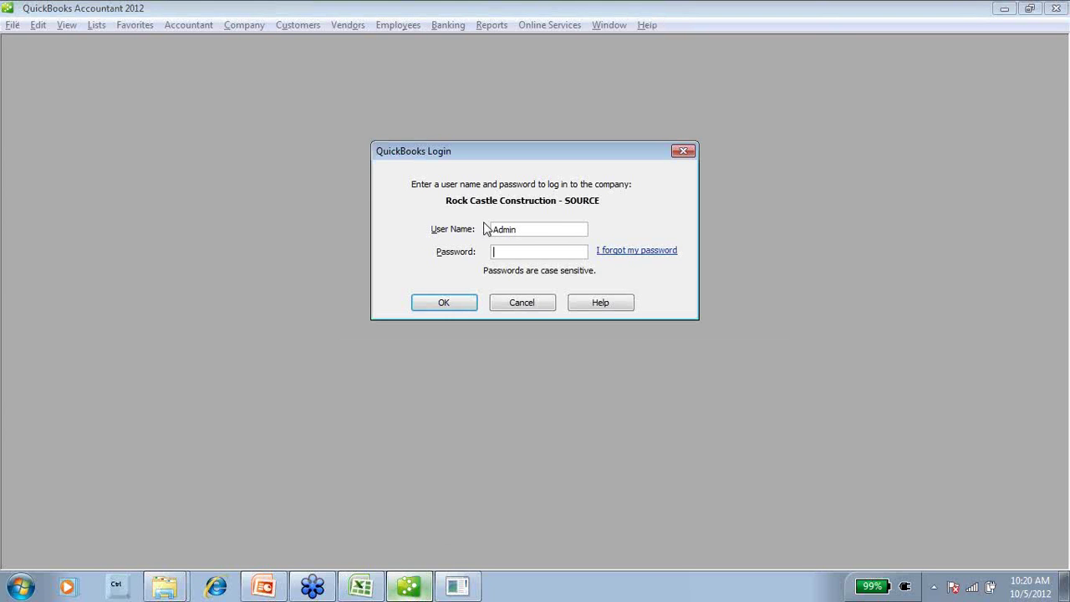
{"action": "key", "text": "Return"}
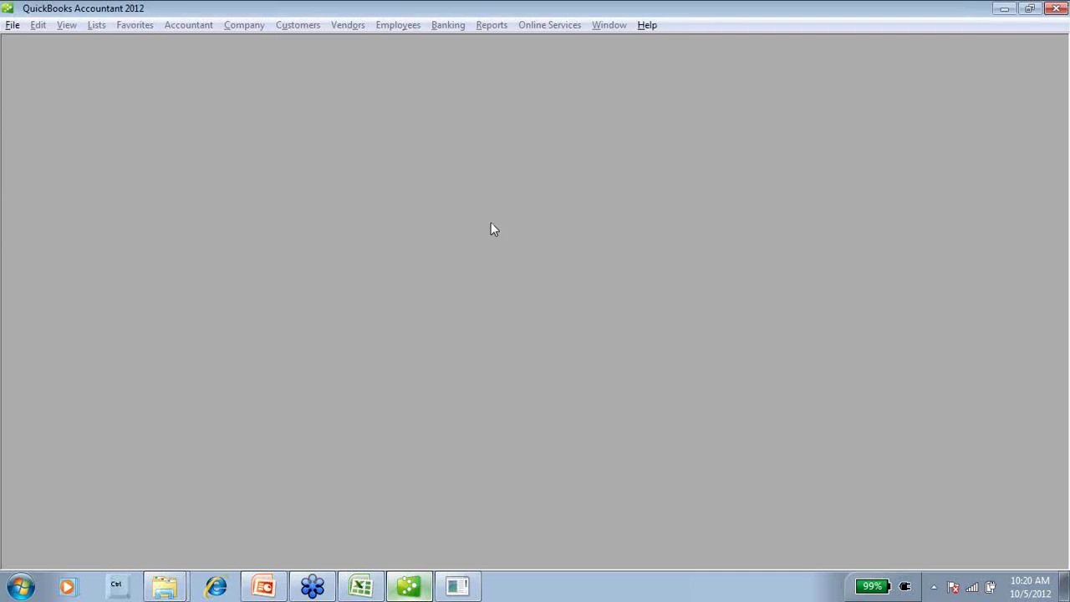
{"action": "left_click", "coordinate": [535, 245]}
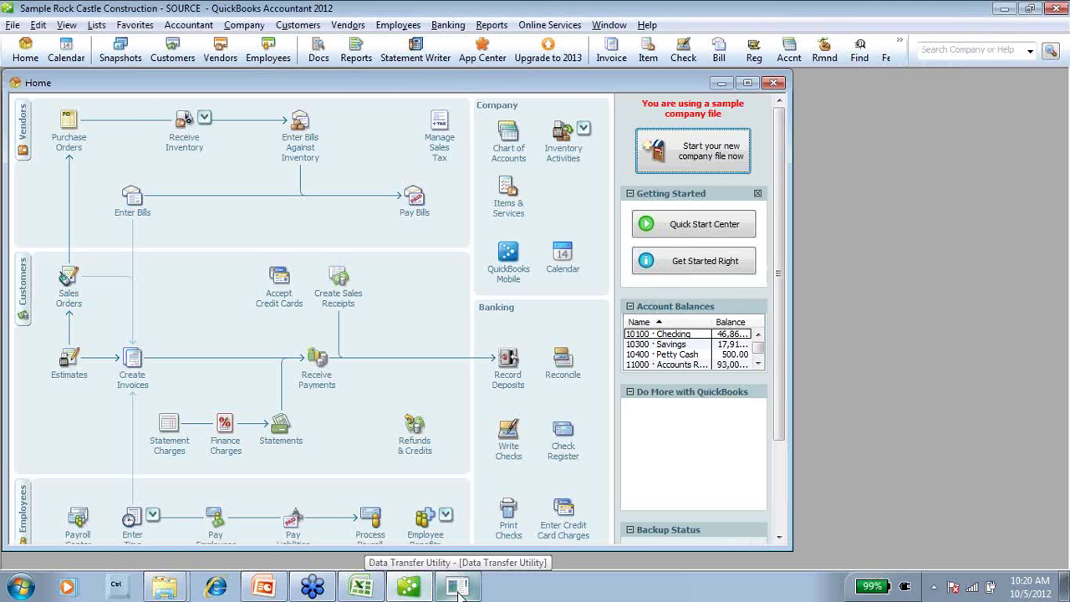
Connect Data Transfer Utility to the open SOURCE file as source company, always allowing access even if QuickBooks is not running, with login Admin
{"action": "left_click", "coordinate": [458, 589]}
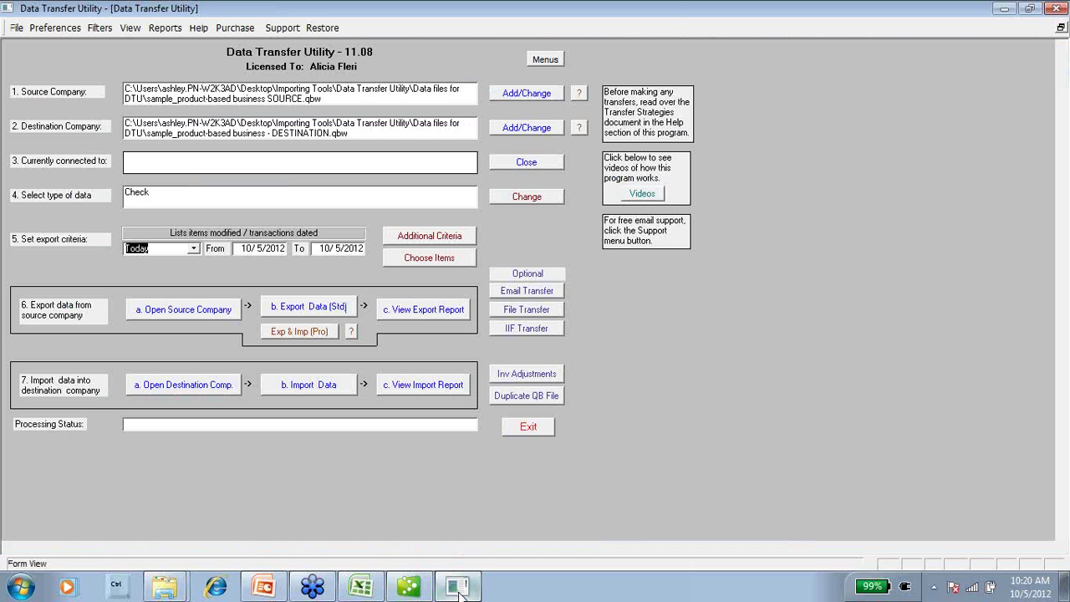
{"action": "left_click", "coordinate": [508, 96]}
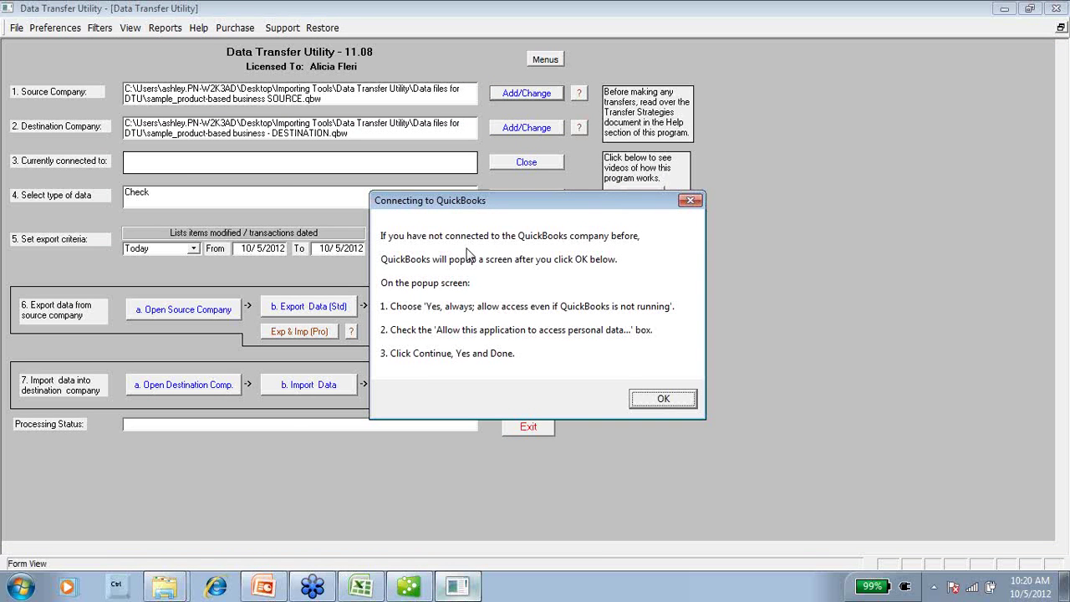
{"action": "left_click", "coordinate": [656, 399]}
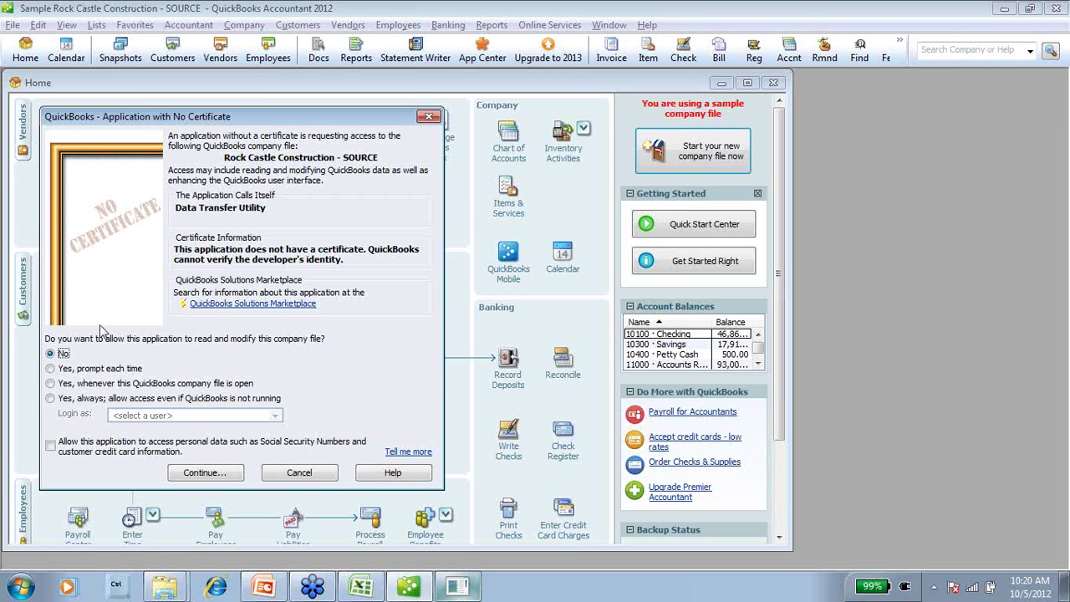
{"action": "left_click", "coordinate": [51, 399]}
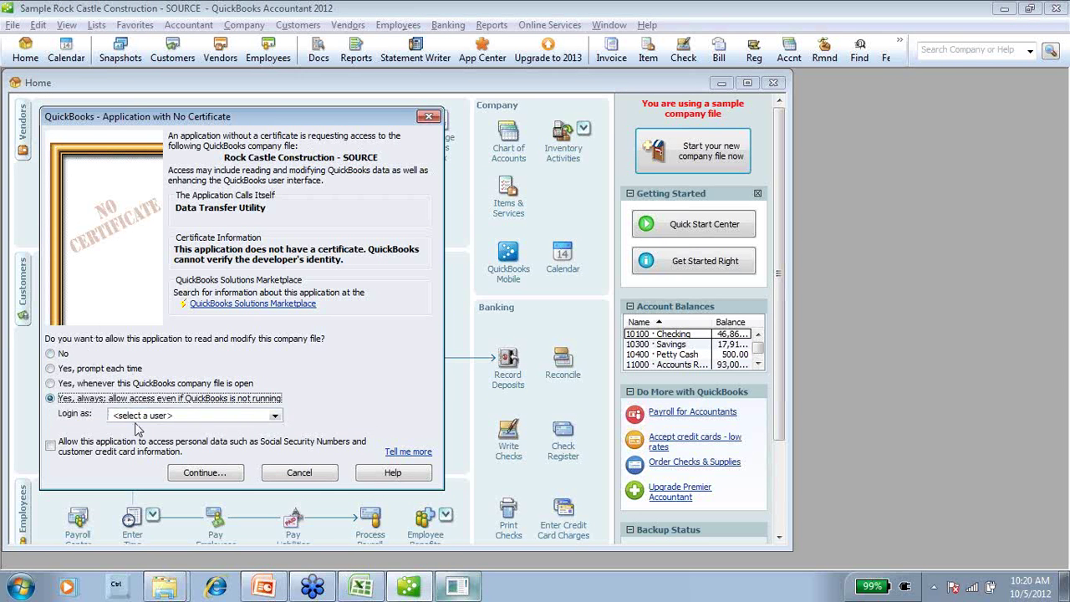
{"action": "left_click", "coordinate": [275, 417]}
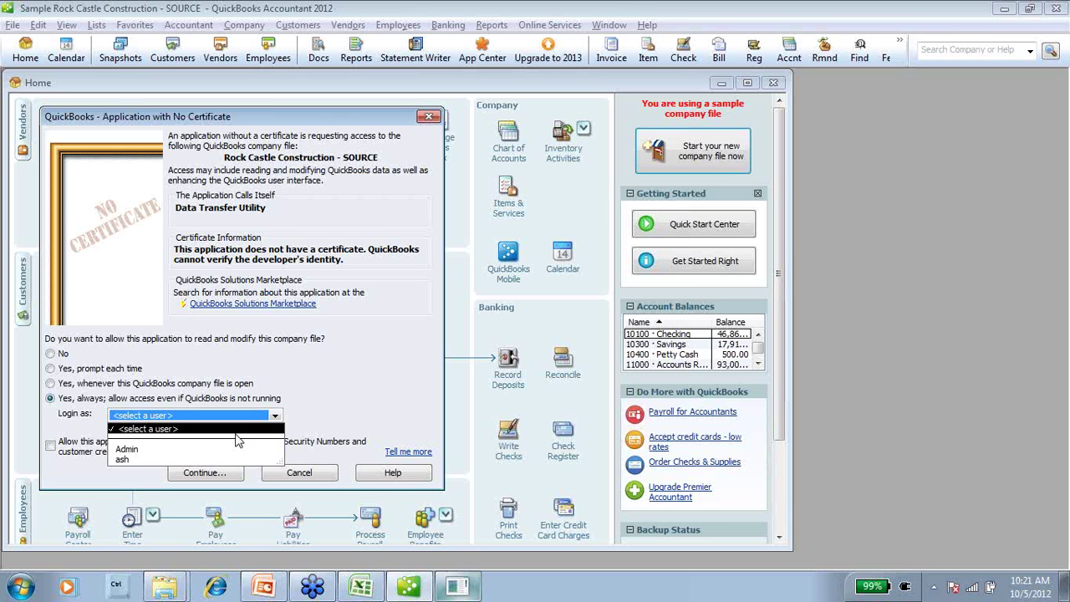
{"action": "left_click", "coordinate": [136, 451]}
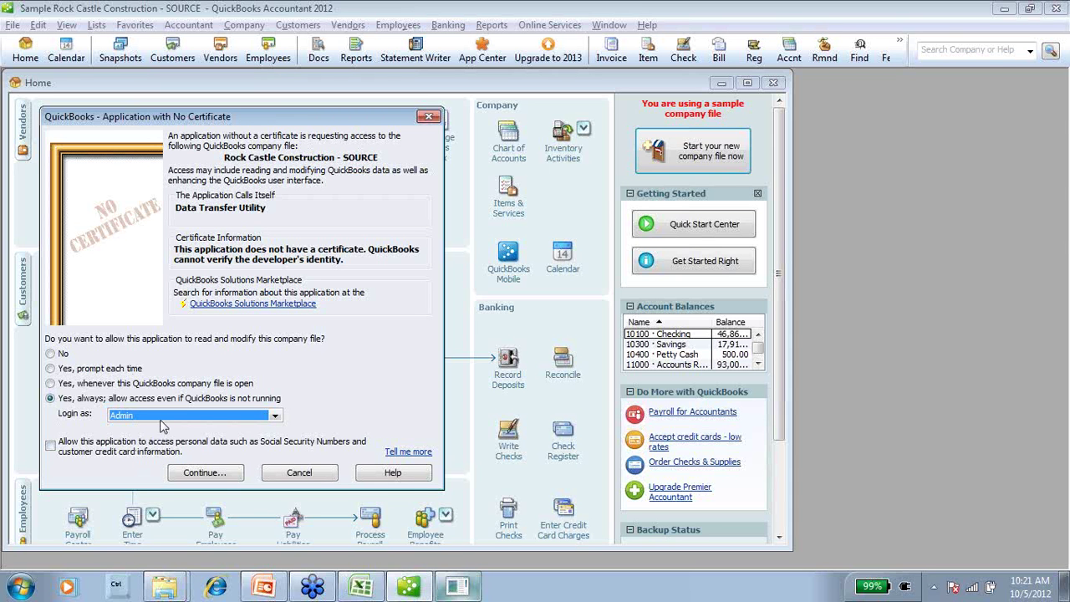
{"action": "left_click", "coordinate": [193, 474]}
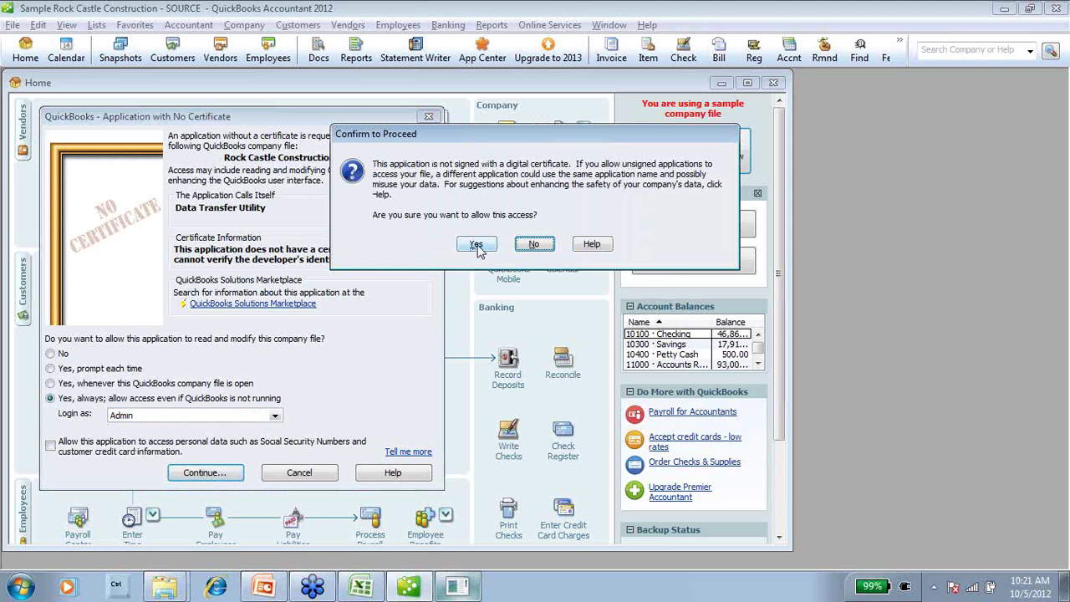
{"action": "left_click", "coordinate": [476, 244]}
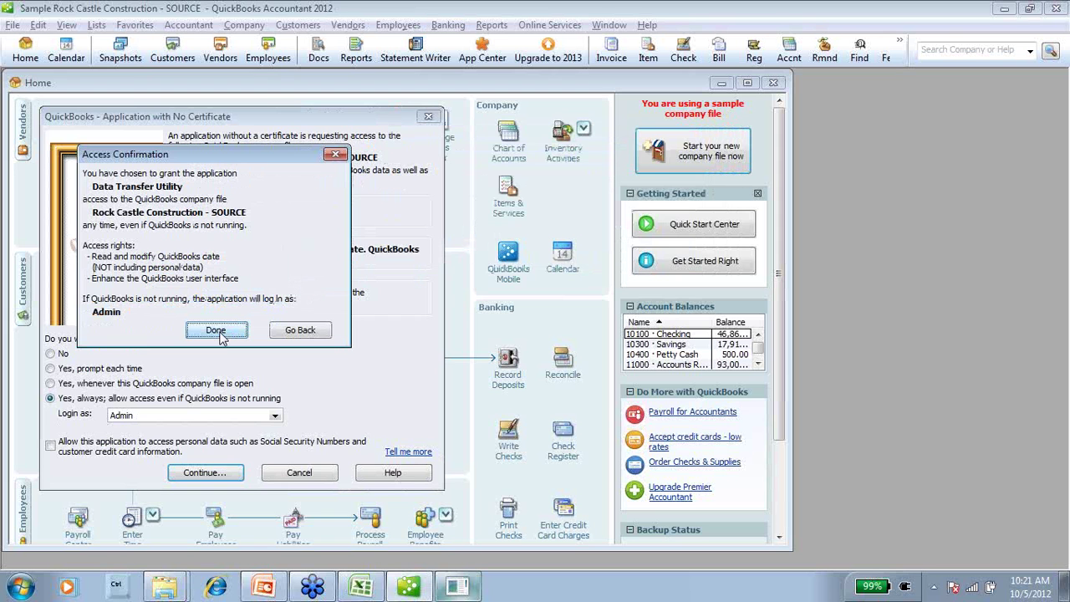
{"action": "left_click", "coordinate": [219, 332]}
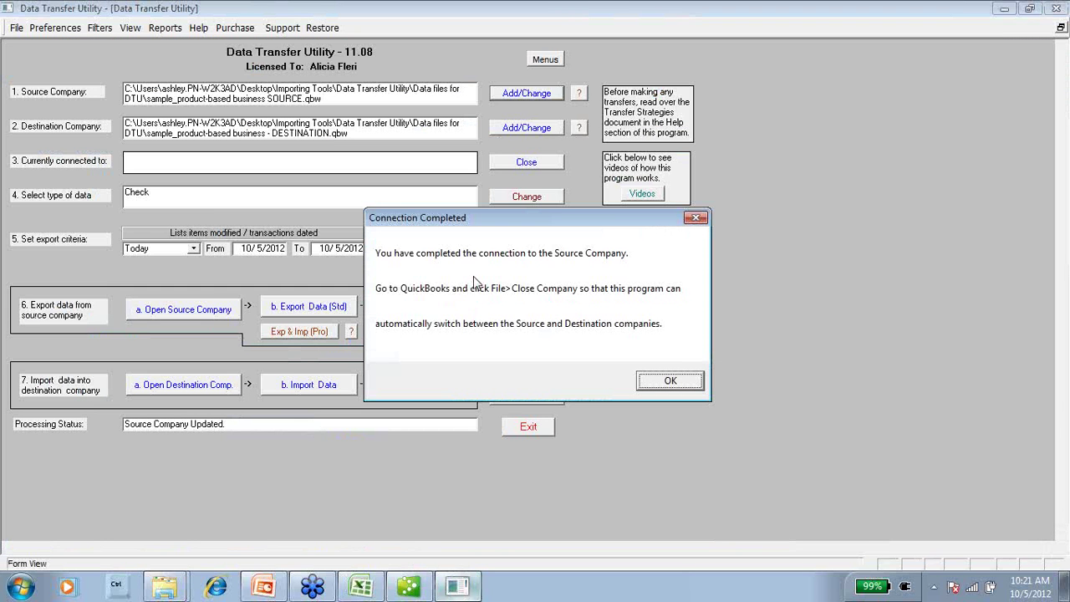
{"action": "left_click", "coordinate": [672, 385]}
Switch QuickBooks to the previously opened sample_product-based business - DESTINATION company file, logging in as Admin with the password left blank
{"action": "left_click", "coordinate": [414, 588]}
{"action": "left_click", "coordinate": [13, 26]}
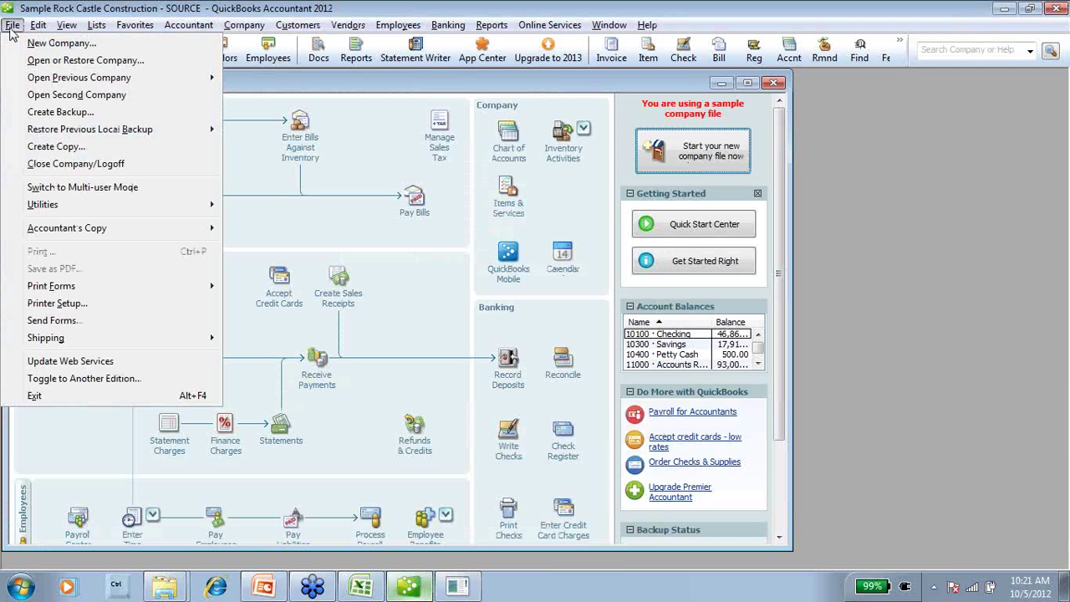
{"action": "mouse_move", "coordinate": [117, 78]}
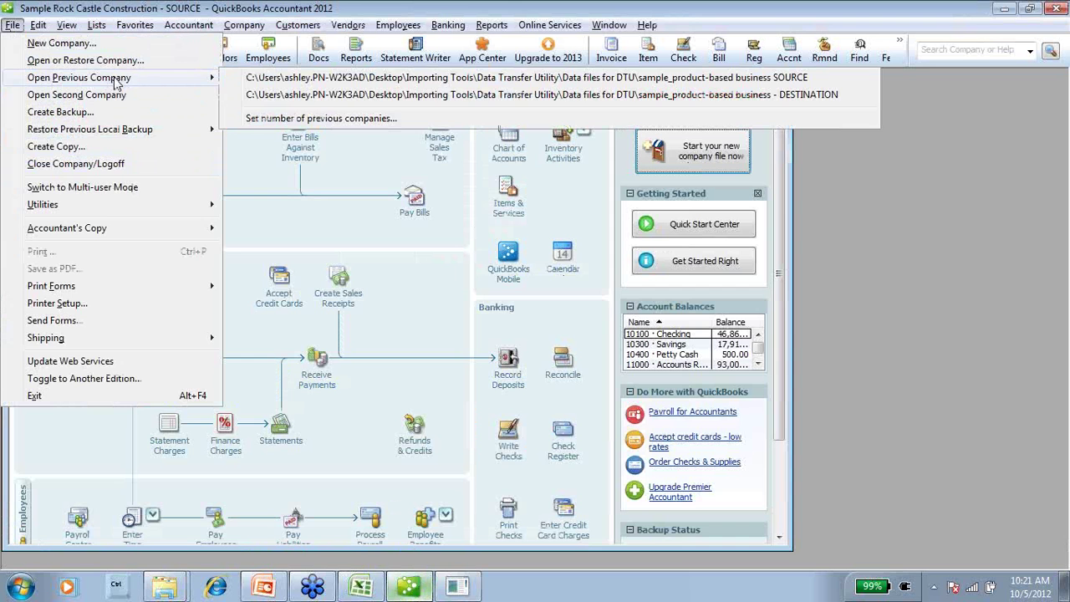
{"action": "left_click", "coordinate": [310, 94]}
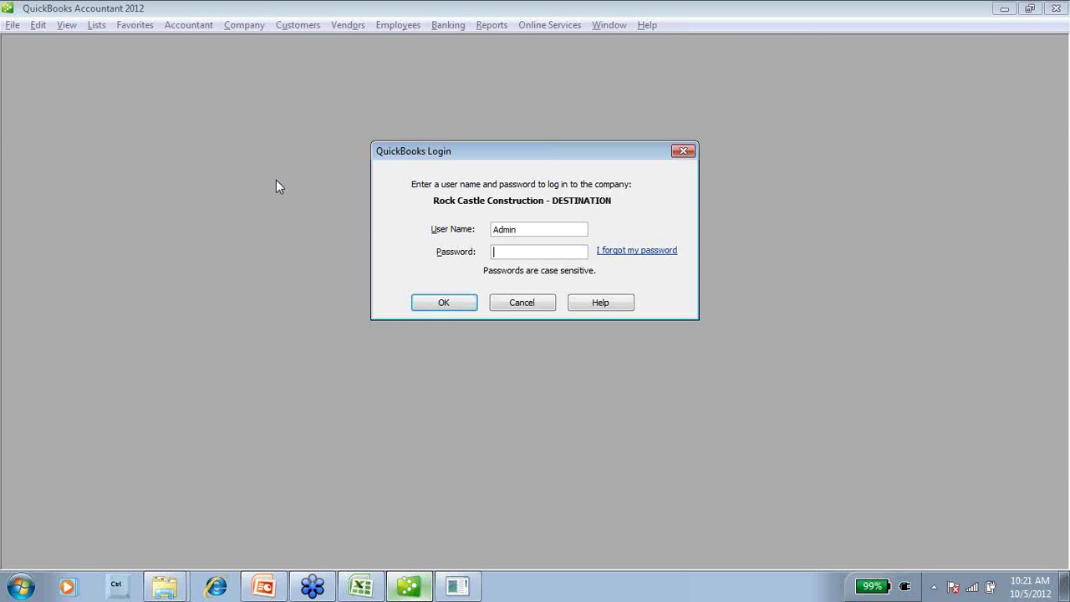
{"action": "left_click", "coordinate": [424, 304]}
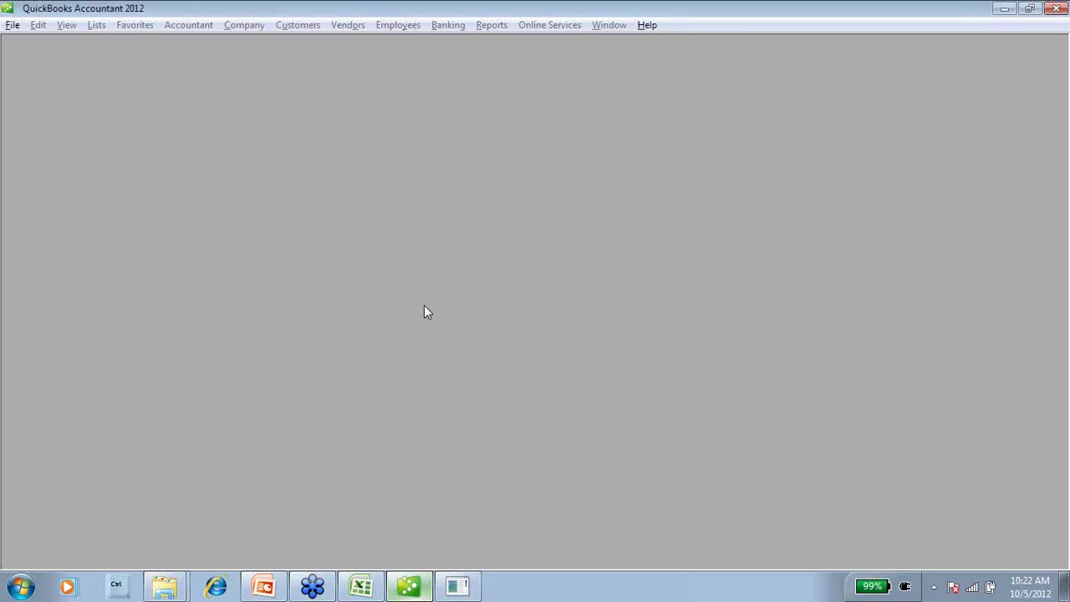
{"action": "left_click", "coordinate": [534, 245]}
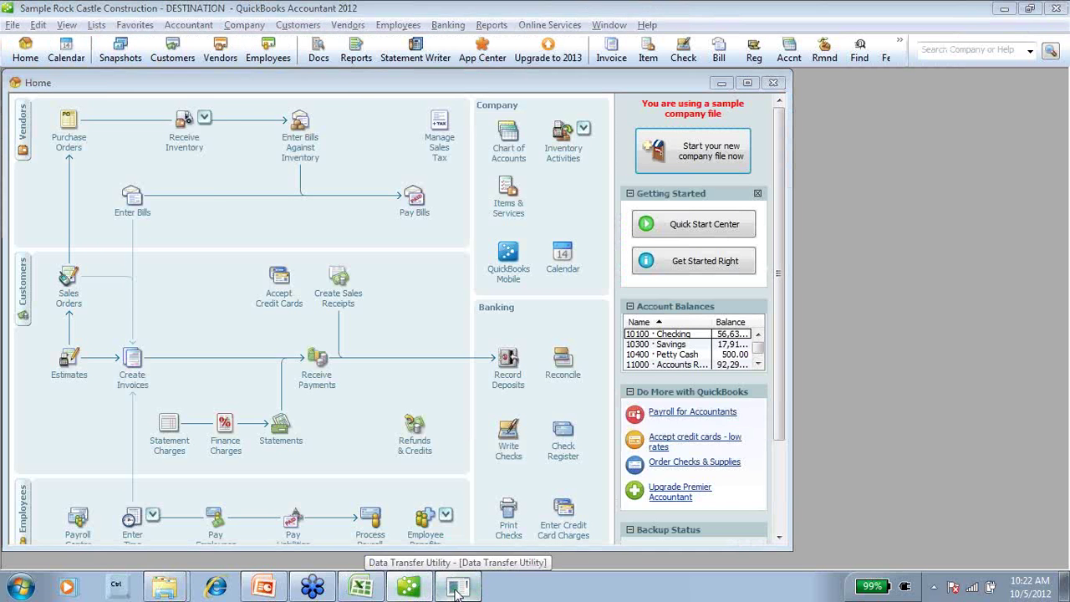
Connect the DESTINATION file as destination company in Data Transfer Utility, always allowing access even if QuickBooks is not running, with login Admin
{"action": "left_click", "coordinate": [457, 588]}
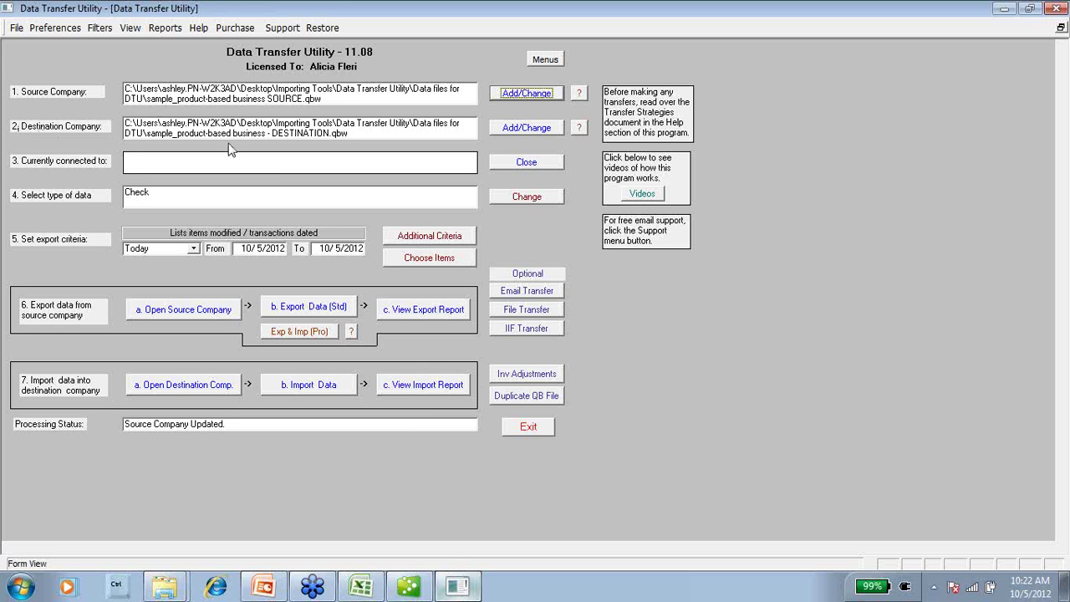
{"action": "left_click", "coordinate": [518, 135]}
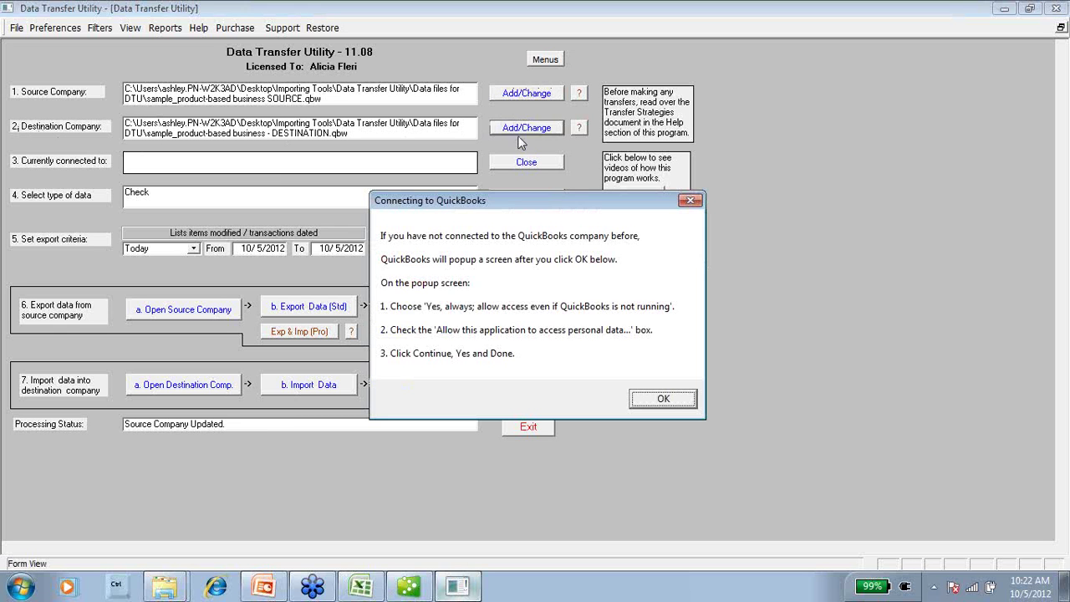
{"action": "left_click", "coordinate": [653, 402]}
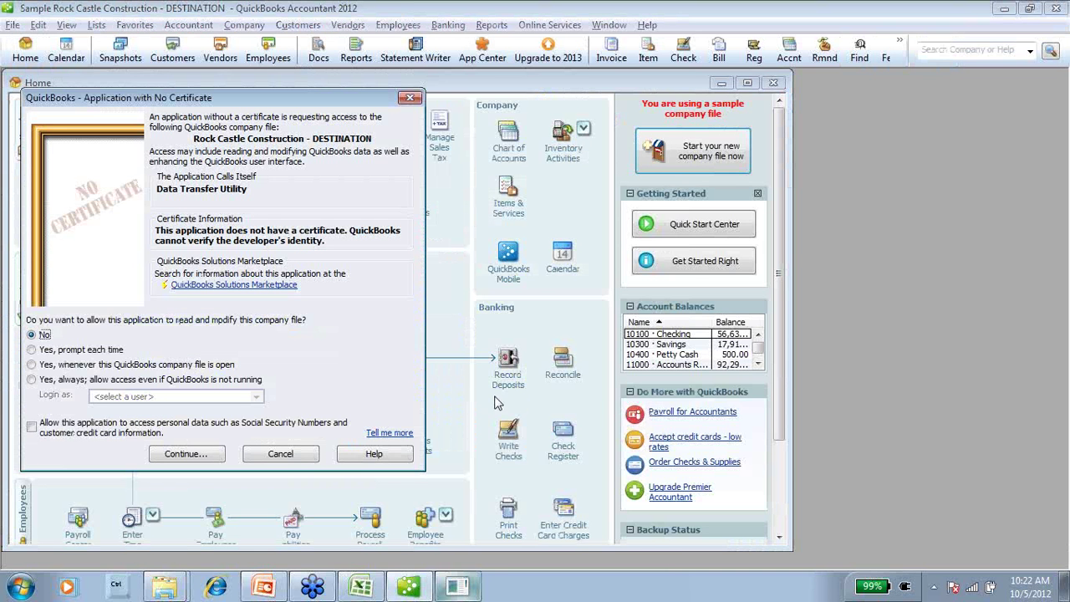
{"action": "left_click", "coordinate": [31, 381]}
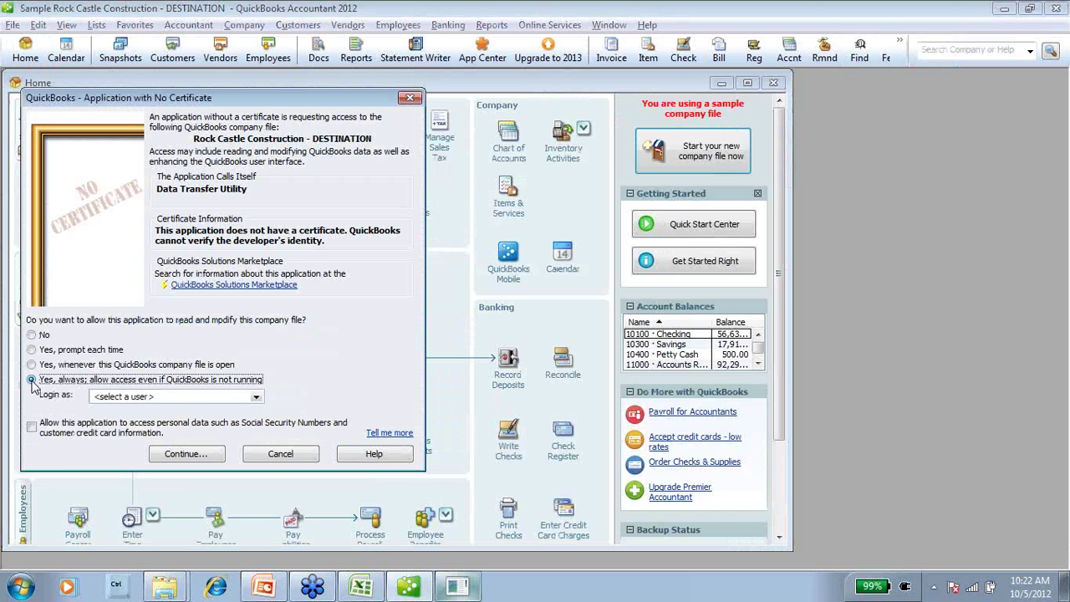
{"action": "left_click", "coordinate": [226, 398]}
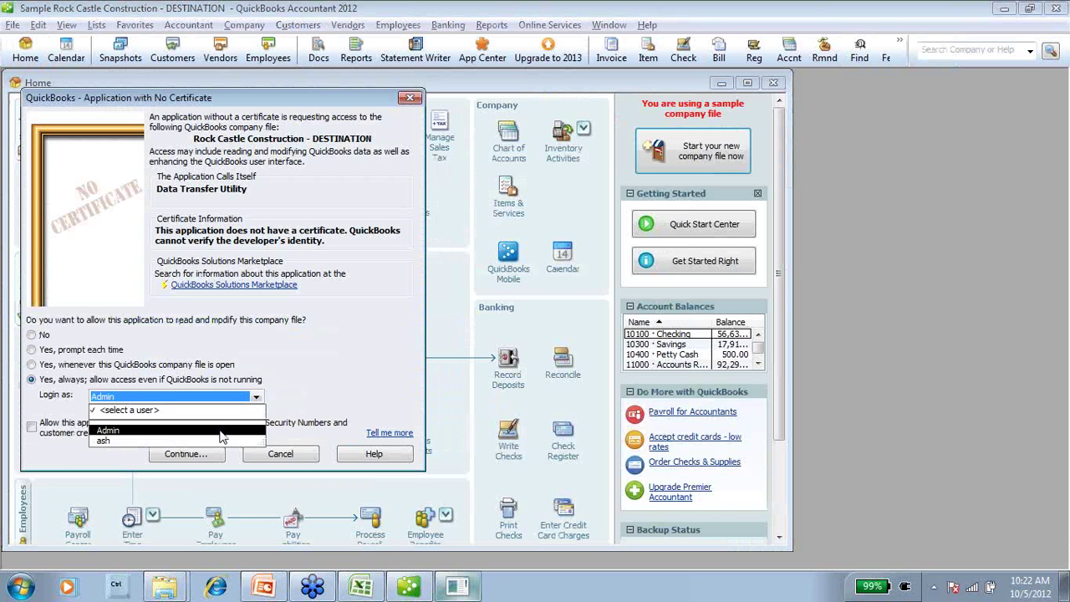
{"action": "left_click", "coordinate": [221, 431]}
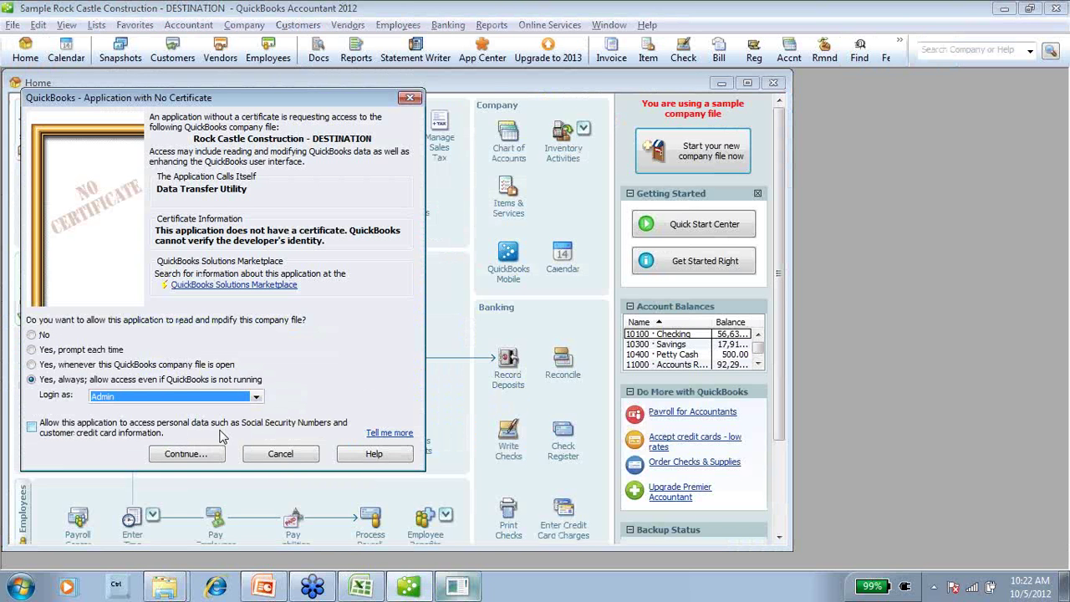
{"action": "left_click", "coordinate": [188, 464]}
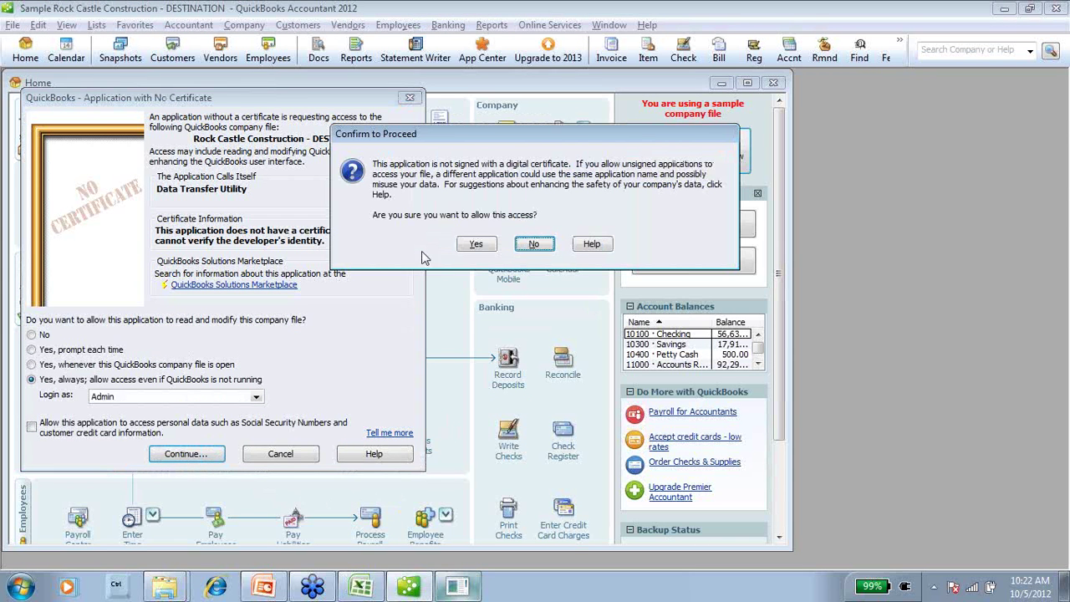
{"action": "left_click", "coordinate": [472, 244]}
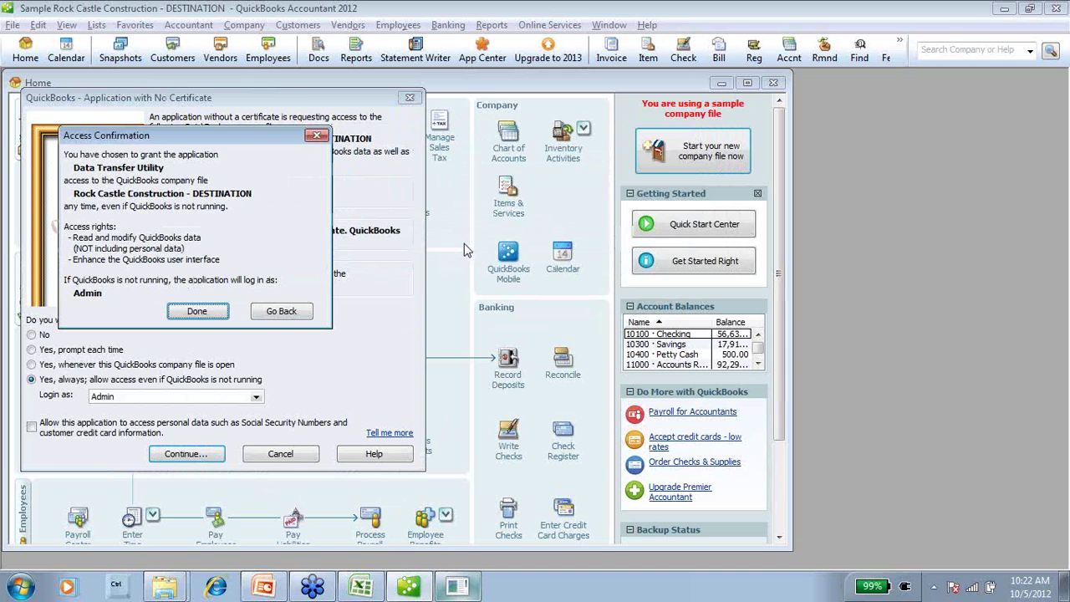
{"action": "left_click", "coordinate": [197, 311]}
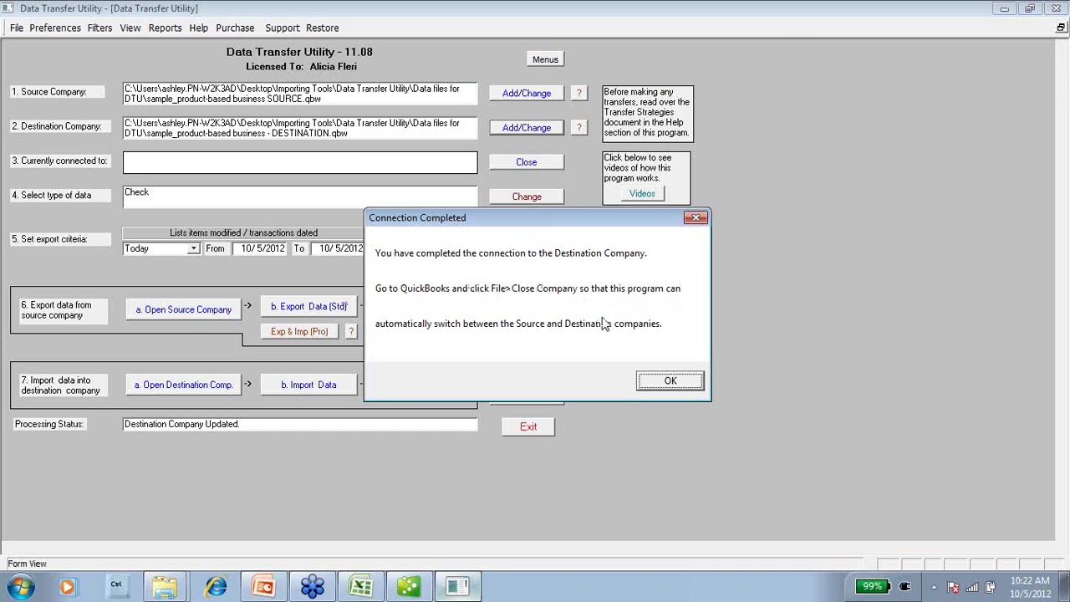
{"action": "left_click", "coordinate": [669, 386]}
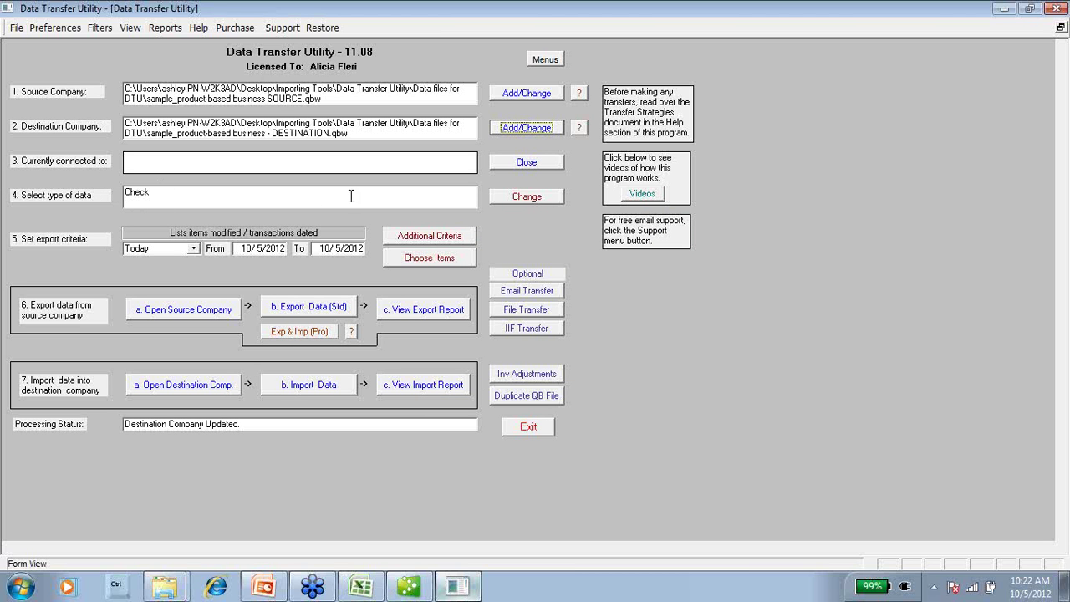
Review the types of data to transfer, leaving only Check selected, and close the form
{"action": "left_click", "coordinate": [520, 199]}
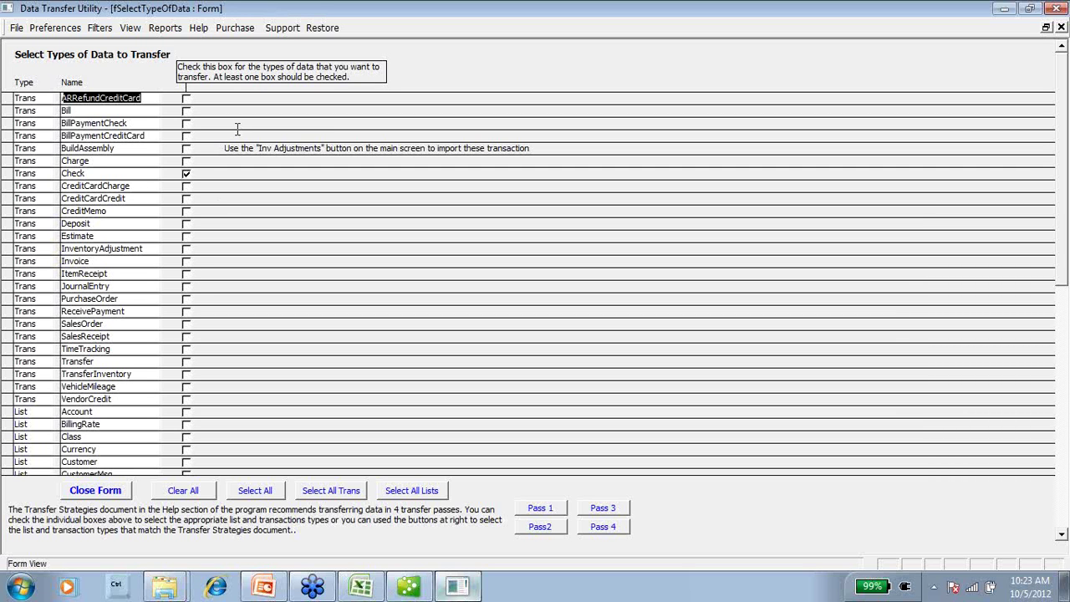
{"action": "left_click", "coordinate": [87, 494]}
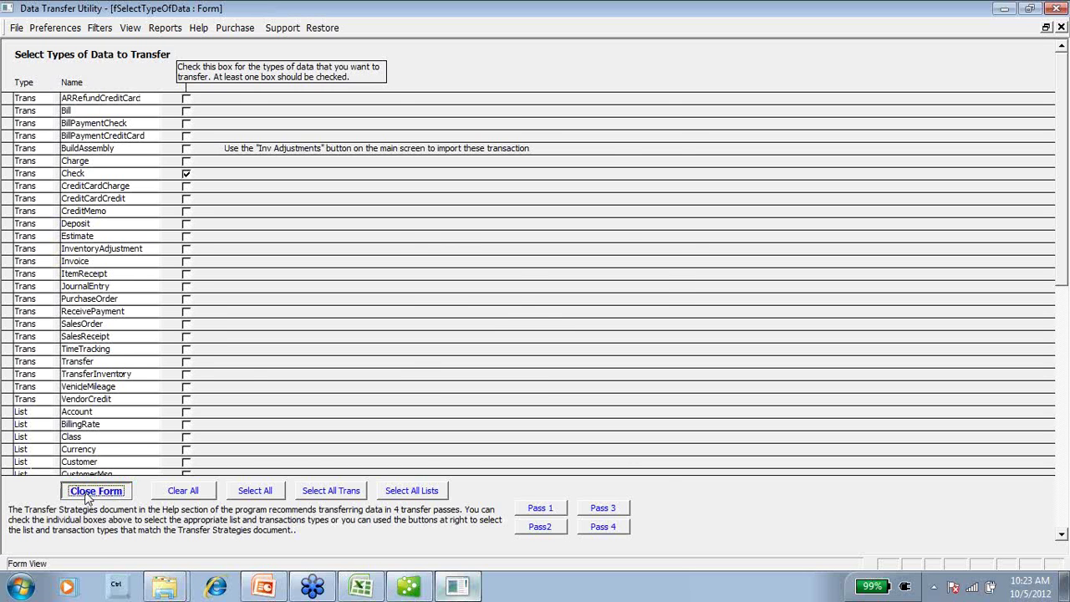
Set the export criteria to transactions dated from 11/1/2016 to 12/31/2016, and review the additional filter criteria without changing them
{"action": "left_click", "coordinate": [87, 496]}
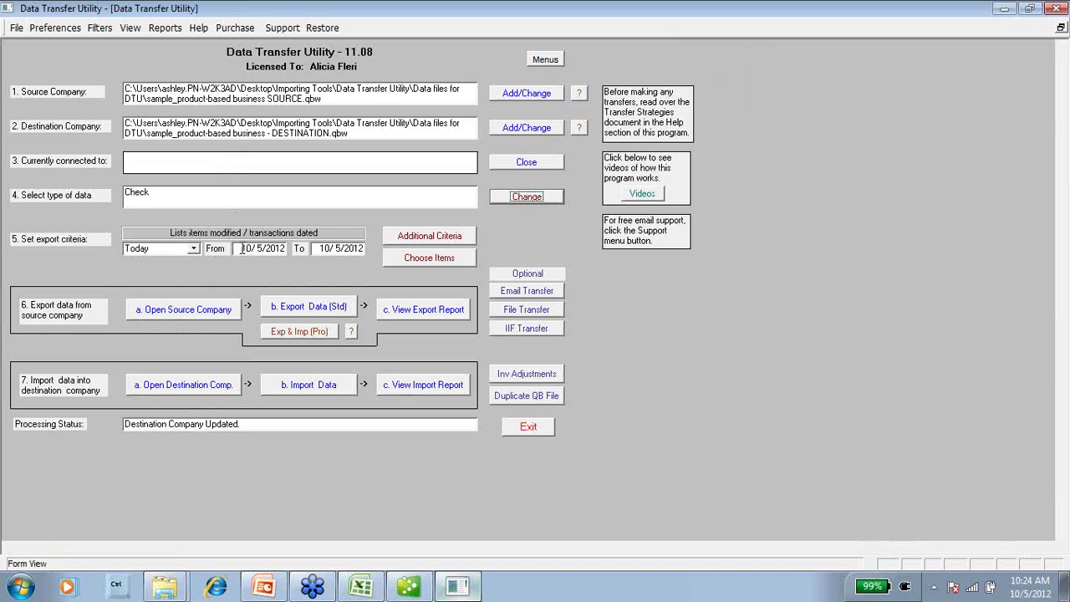
{"action": "left_click_drag", "start_coordinate": [242, 248], "coordinate": [296, 260]}
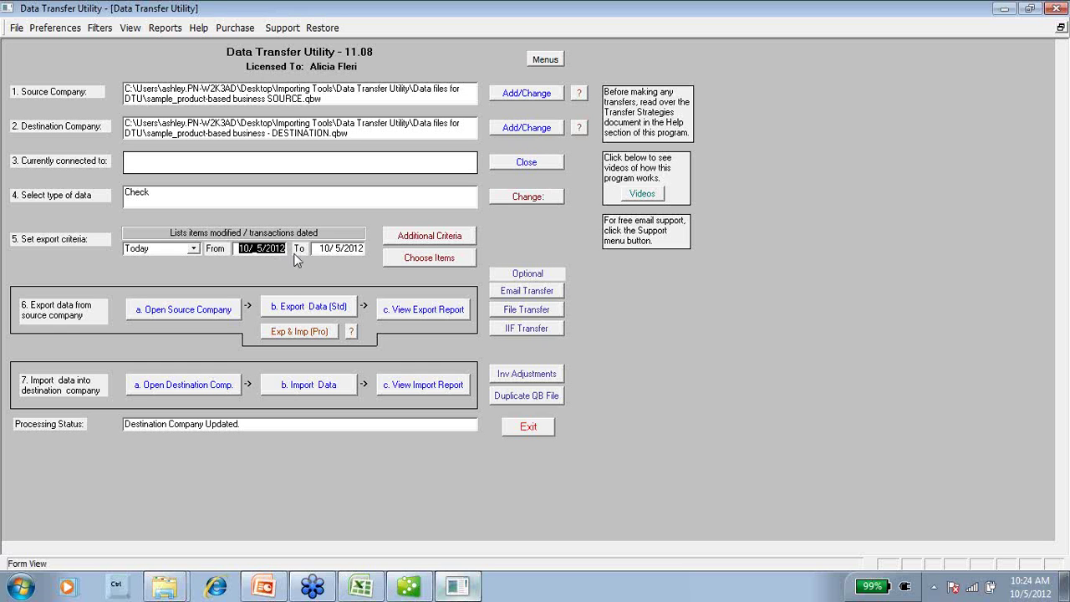
{"action": "type", "text": "11/01/2016"}
{"action": "key", "text": "Tab"}
{"action": "type", "text": "12/"}
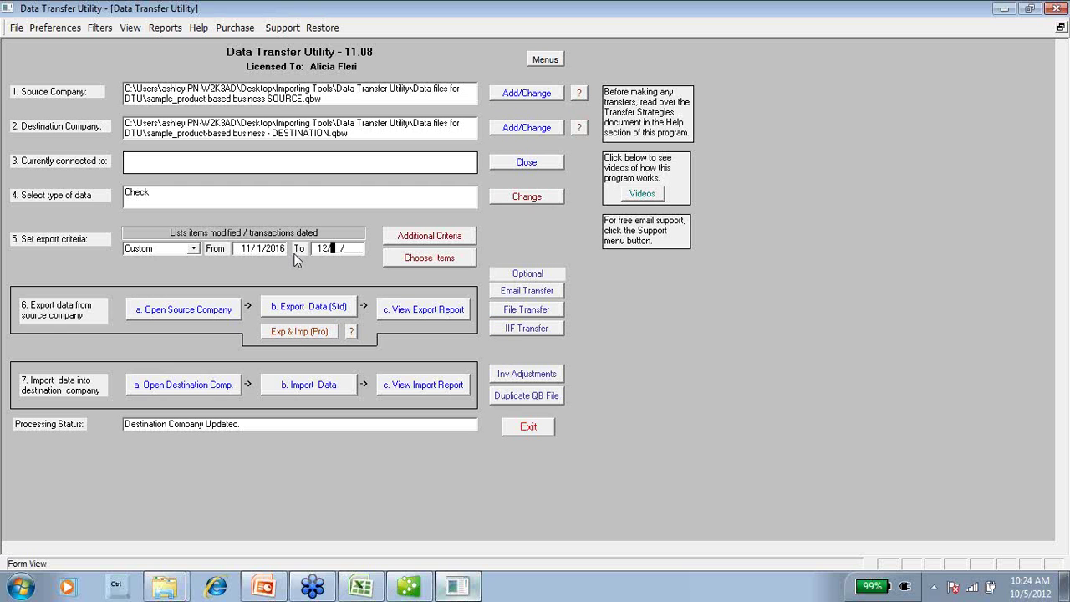
{"action": "type", "text": "31/2016"}
{"action": "key", "text": "Tab"}
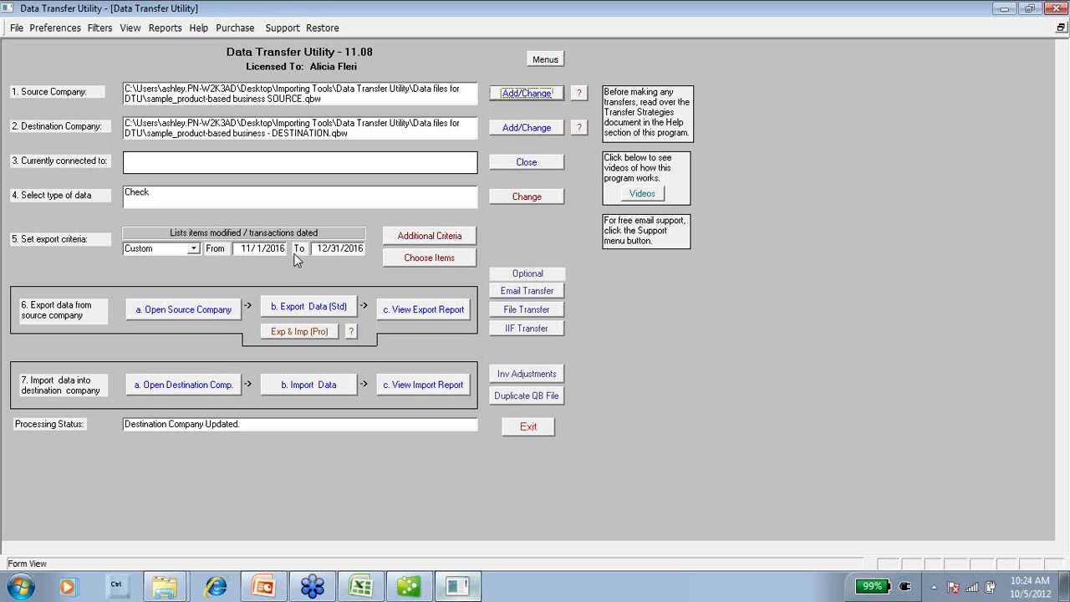
{"action": "left_click", "coordinate": [447, 240]}
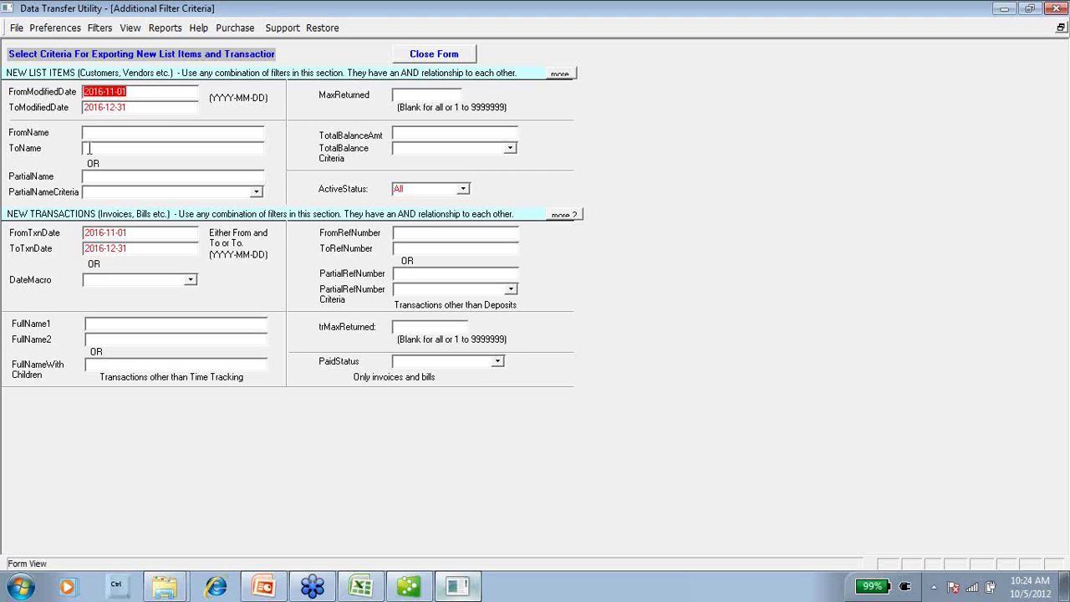
{"action": "left_click", "coordinate": [434, 55]}
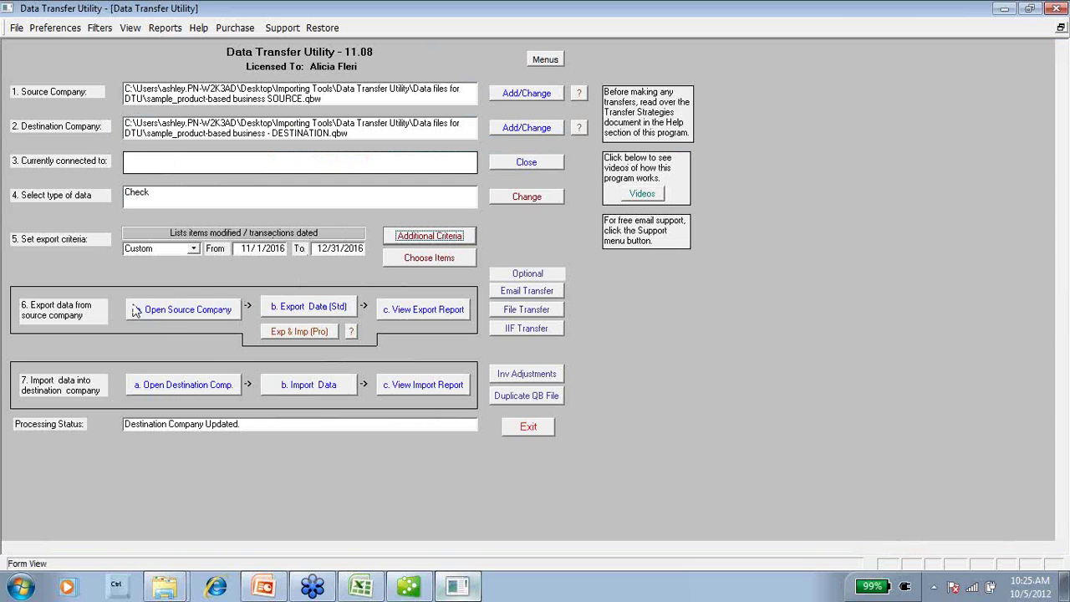
Try to open the source company for export, and close the DESTINATION company file in QuickBooks
{"action": "left_click", "coordinate": [167, 314]}
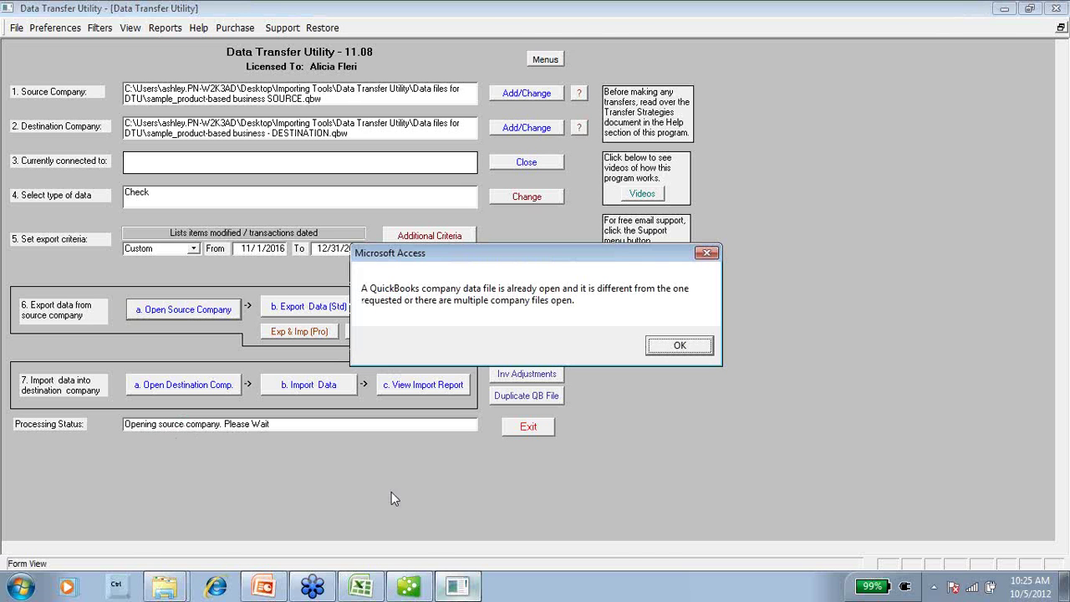
{"action": "left_click", "coordinate": [410, 588]}
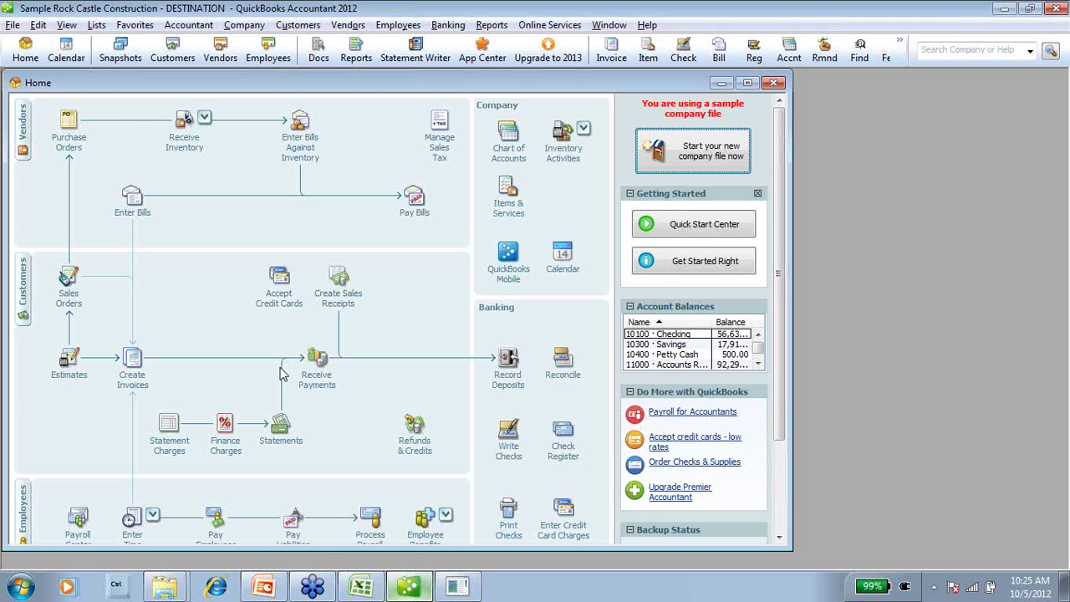
{"action": "left_click", "coordinate": [11, 25]}
{"action": "key", "text": "Escape"}
{"action": "key", "text": "Escape"}
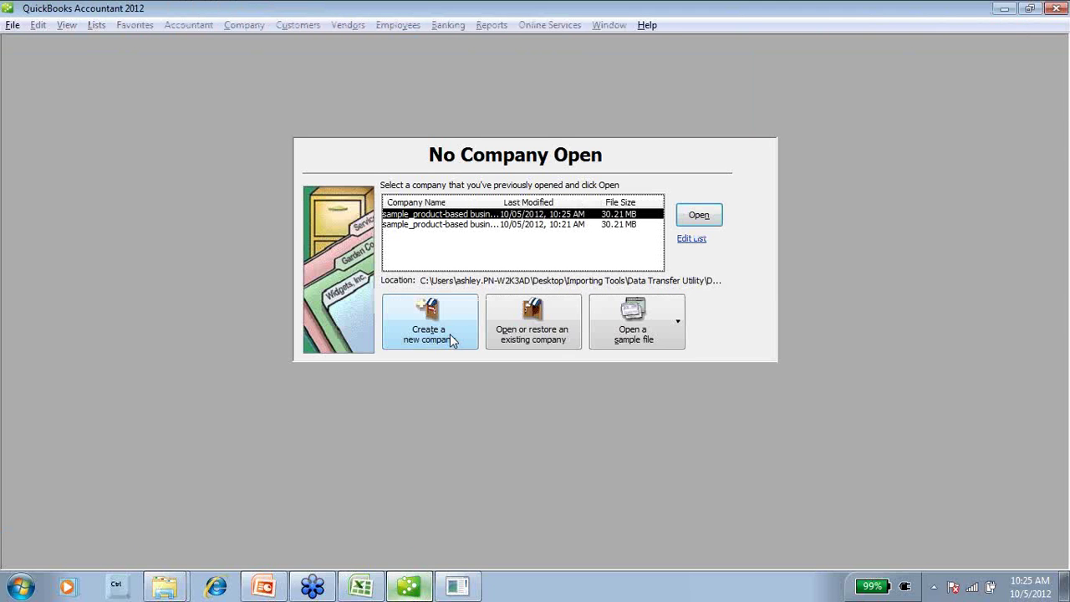
Return to Data Transfer Utility, dismiss the open-file warning and open the SOURCE company for export
{"action": "left_click", "coordinate": [460, 588]}
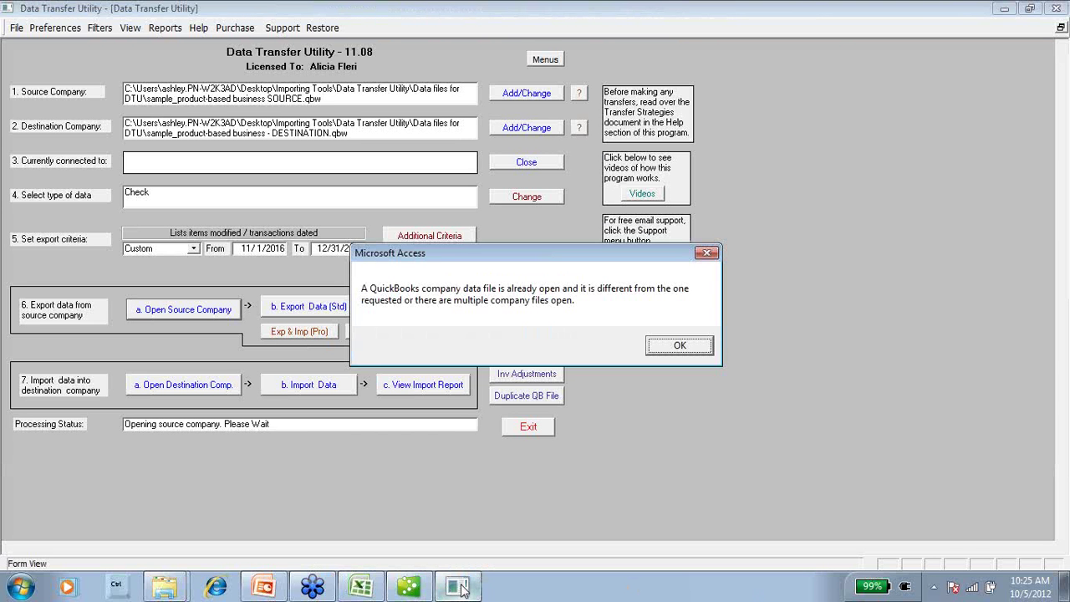
{"action": "left_click", "coordinate": [683, 346]}
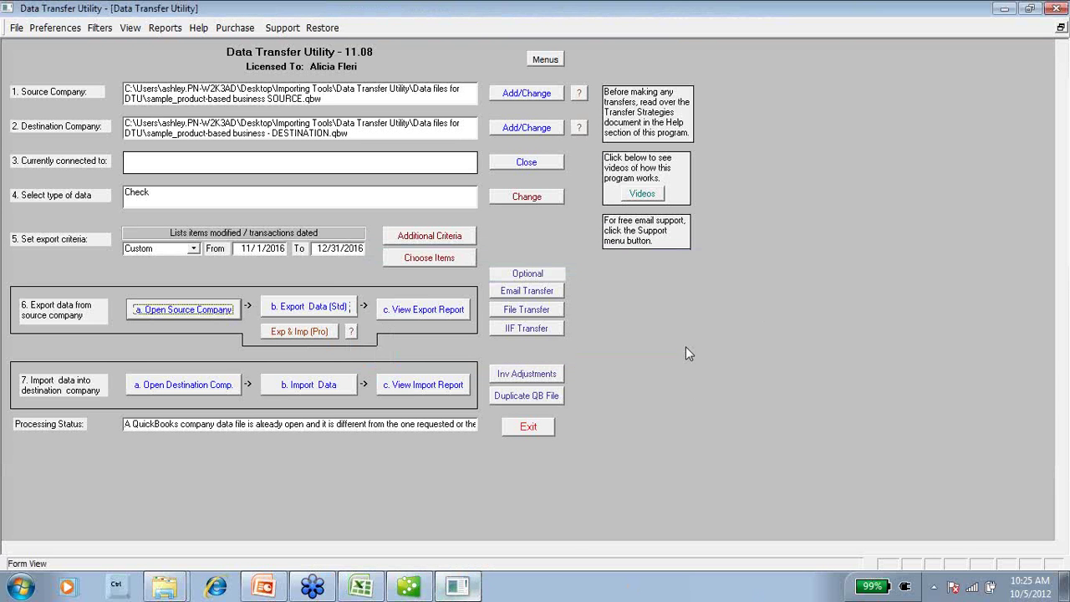
{"action": "left_click", "coordinate": [196, 312]}
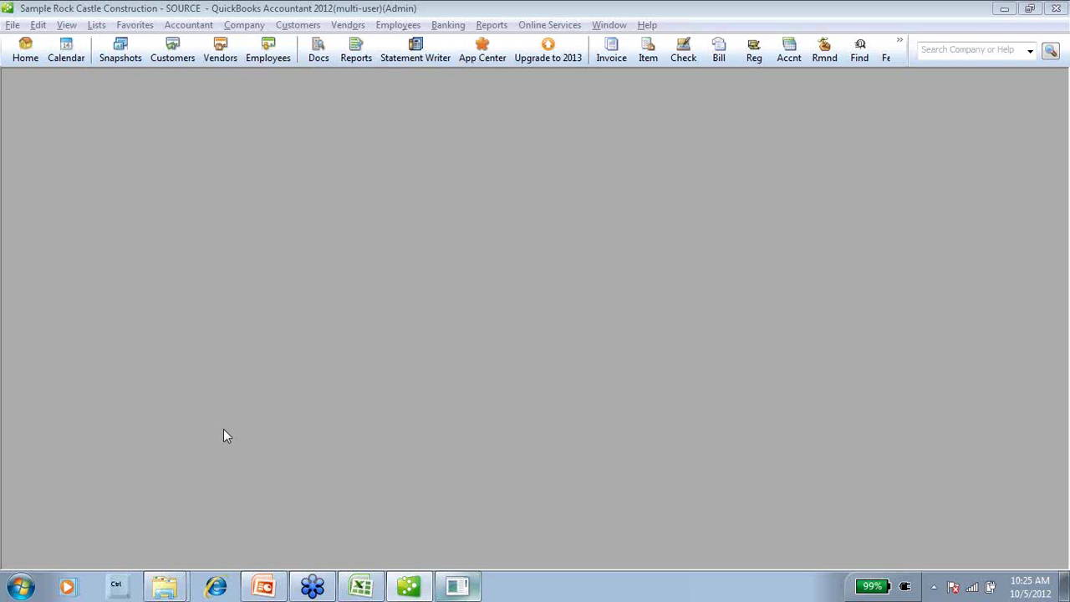
{"action": "left_click", "coordinate": [457, 587]}
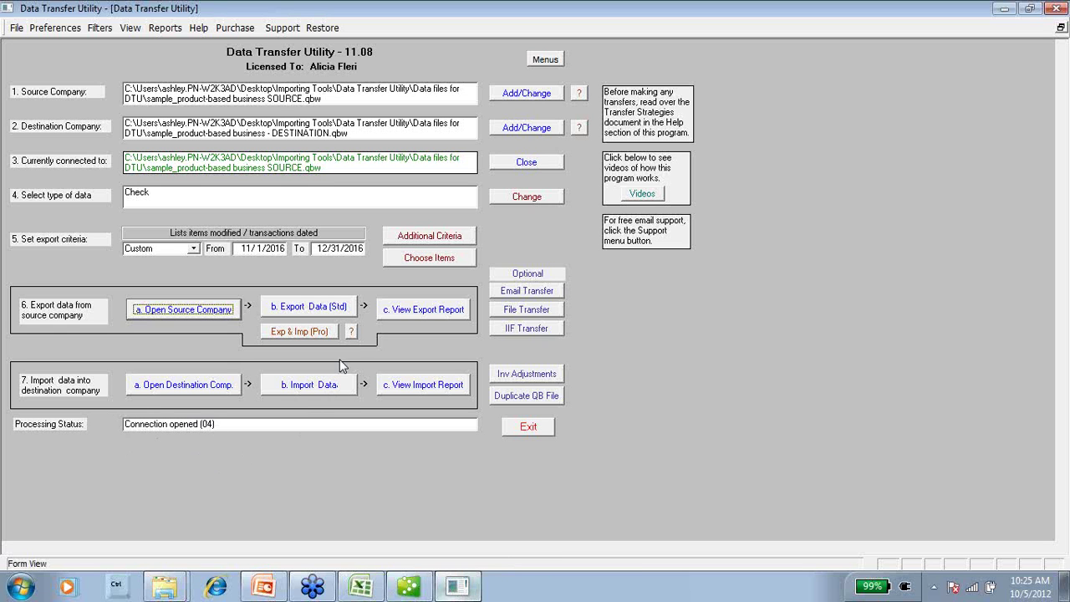
Export the checks from the source company with the standard export, and review the Export Status Report
{"action": "left_click", "coordinate": [311, 309]}
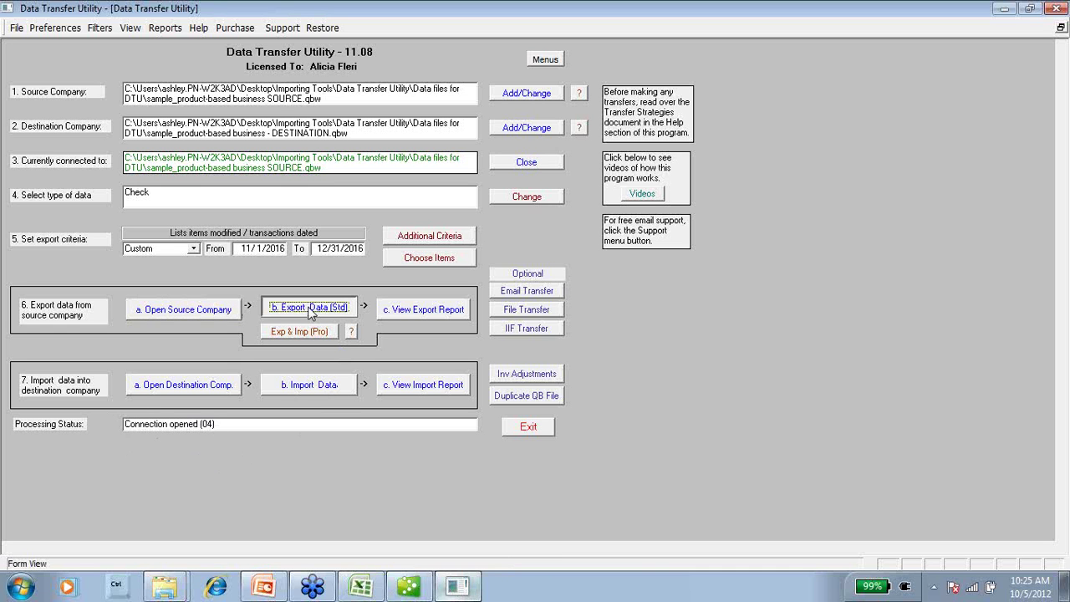
{"action": "left_click", "coordinate": [309, 308]}
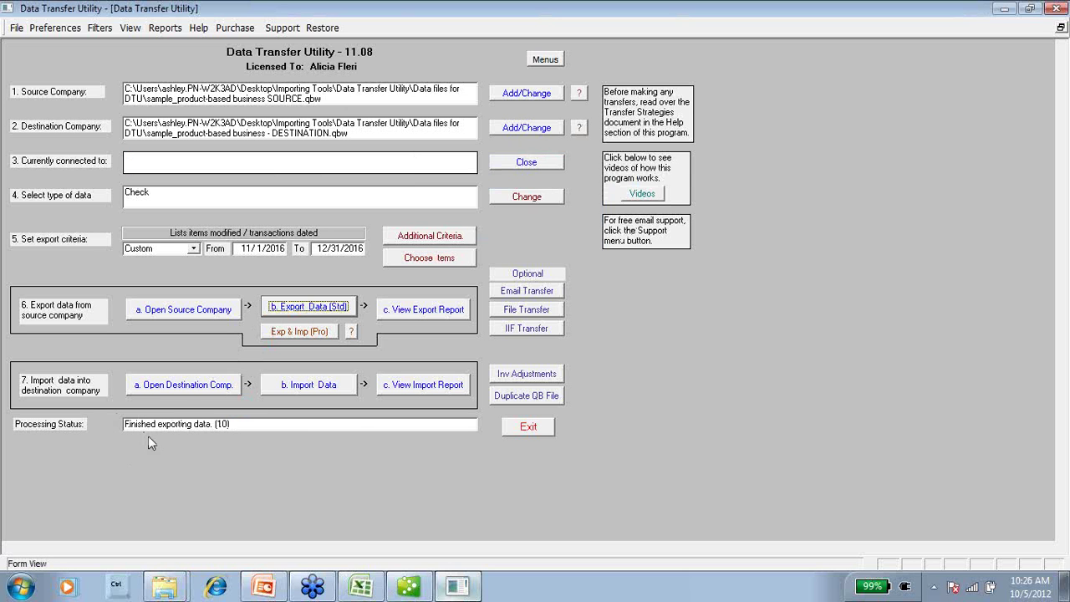
{"action": "left_click", "coordinate": [428, 308]}
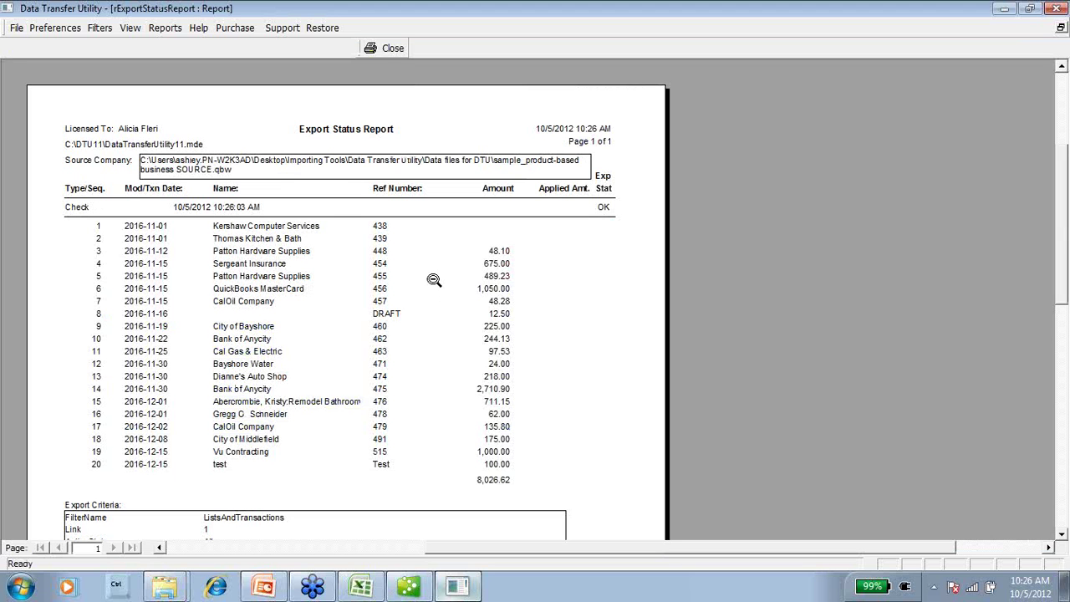
{"action": "left_click", "coordinate": [390, 48]}
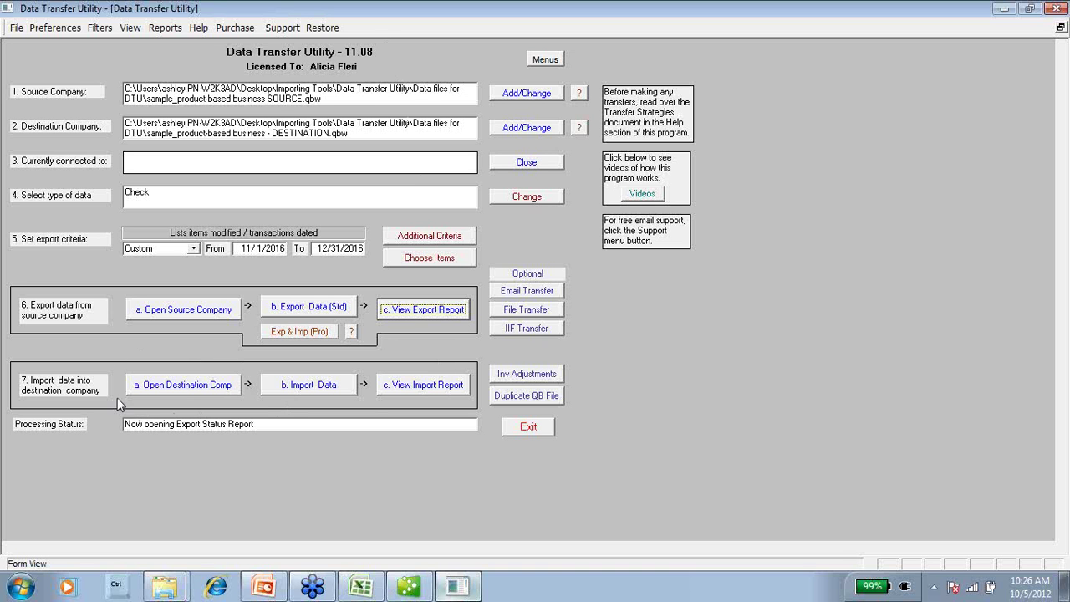
Open the destination company and import the exported checks into it
{"action": "left_click", "coordinate": [171, 388]}
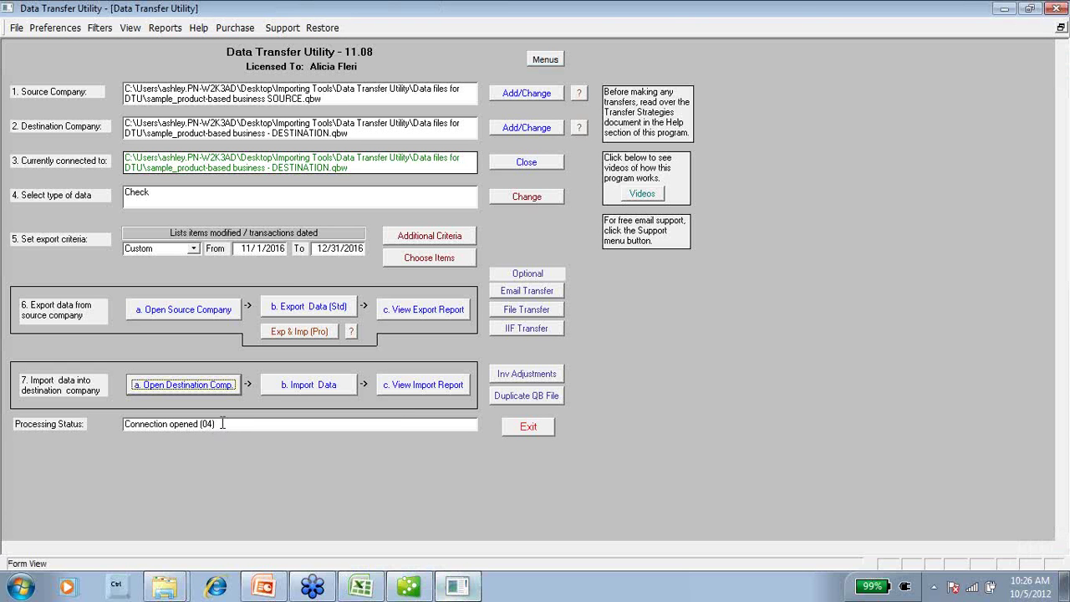
{"action": "left_click_drag", "start_coordinate": [222, 424], "coordinate": [125, 426]}
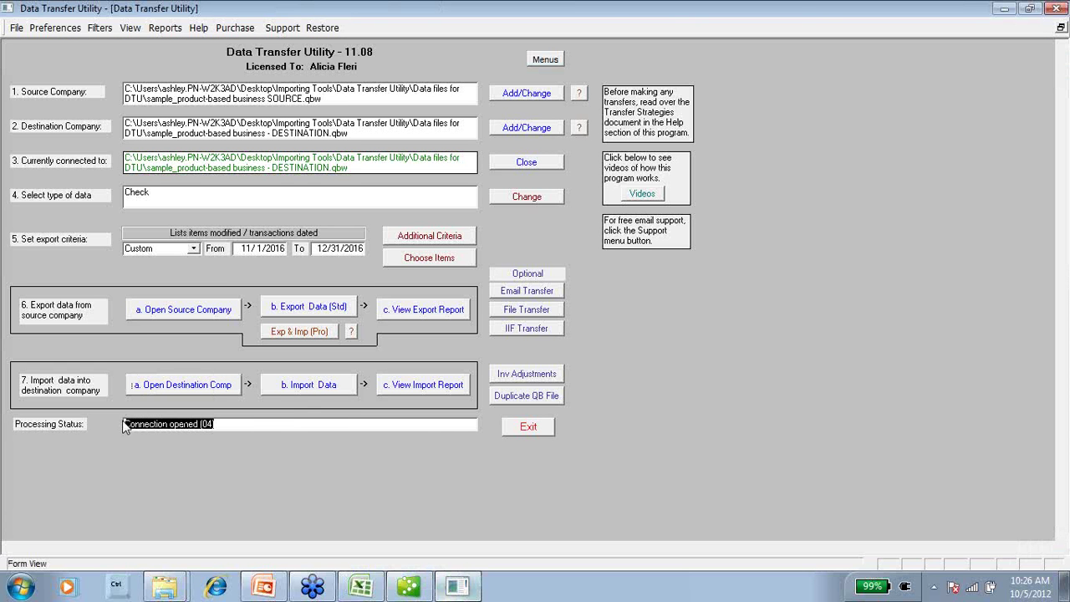
{"action": "left_click", "coordinate": [299, 380]}
{"action": "left_click", "coordinate": [299, 380]}
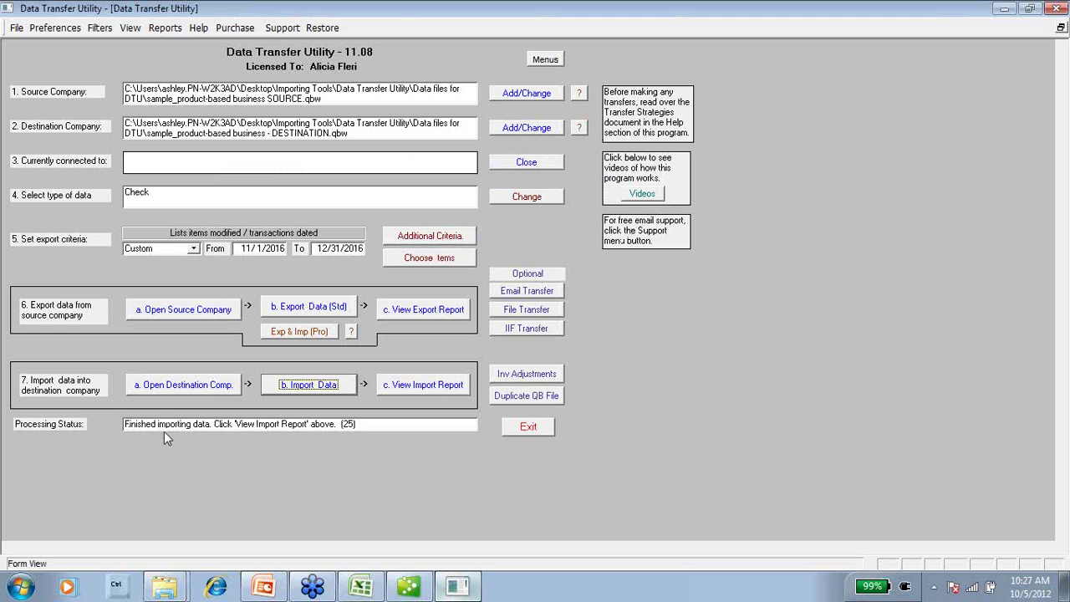
Review the summary and detail pages of the Import Status Report, and close the report
{"action": "left_click", "coordinate": [418, 386]}
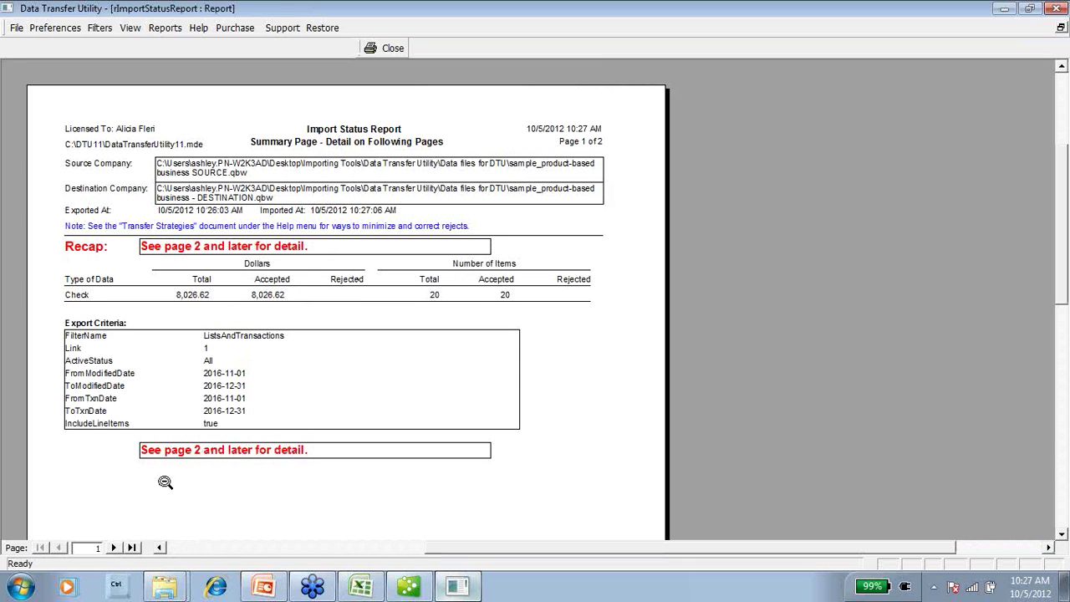
{"action": "left_click", "coordinate": [114, 547]}
{"action": "left_click", "coordinate": [58, 548]}
{"action": "left_click", "coordinate": [114, 548]}
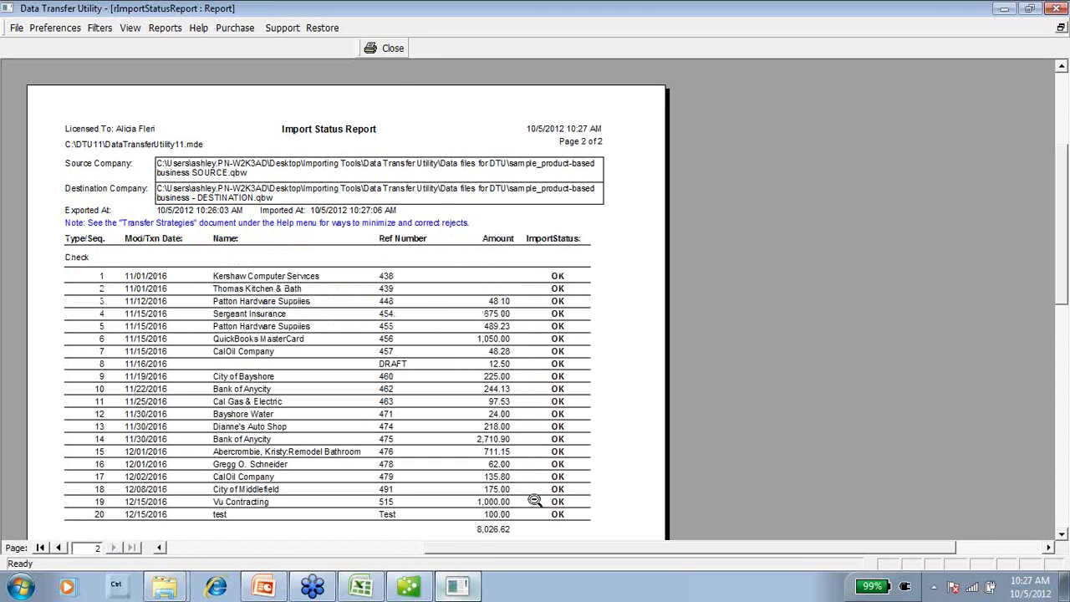
{"action": "left_click", "coordinate": [395, 49]}
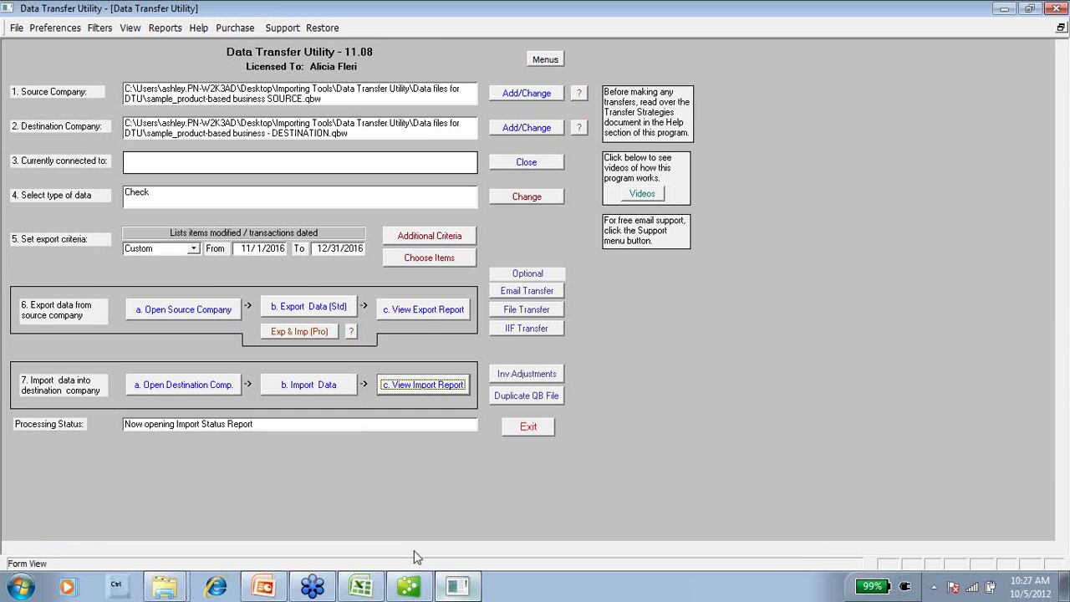
Switch to QuickBooks and open sample_product-based business - DESTINATION.qbw, logging in as Admin with the password left blank
{"action": "left_click", "coordinate": [410, 585]}
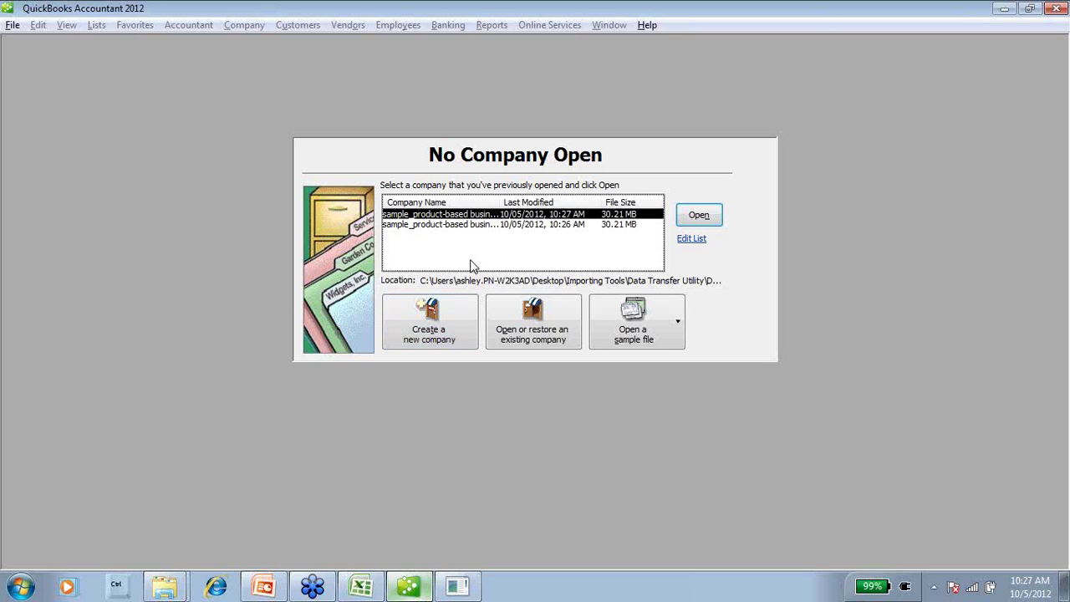
{"action": "left_click_drag", "start_coordinate": [499, 202], "coordinate": [597, 204]}
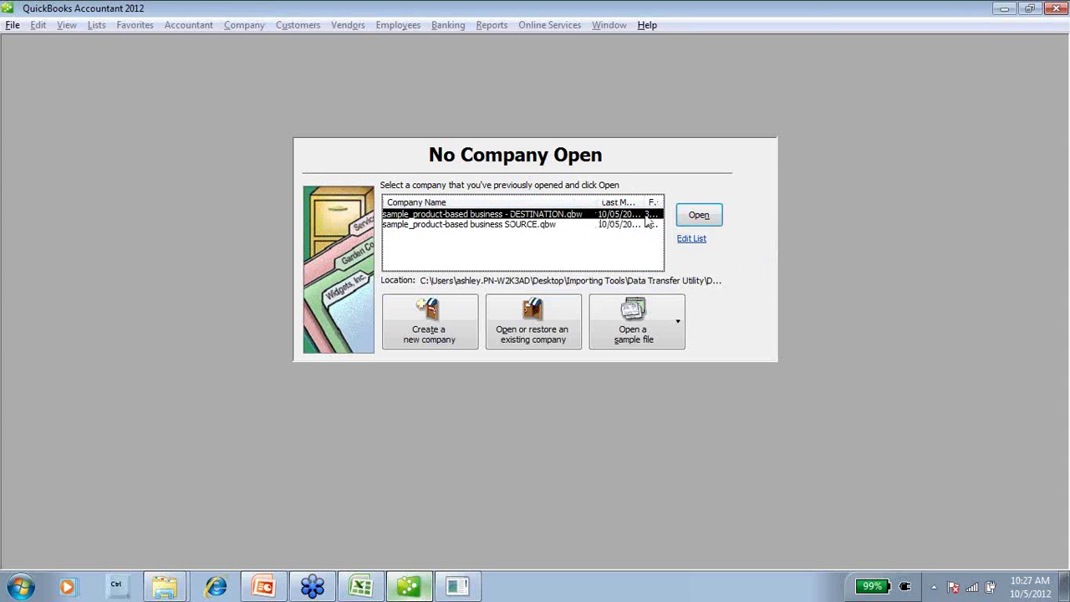
{"action": "left_click", "coordinate": [686, 217]}
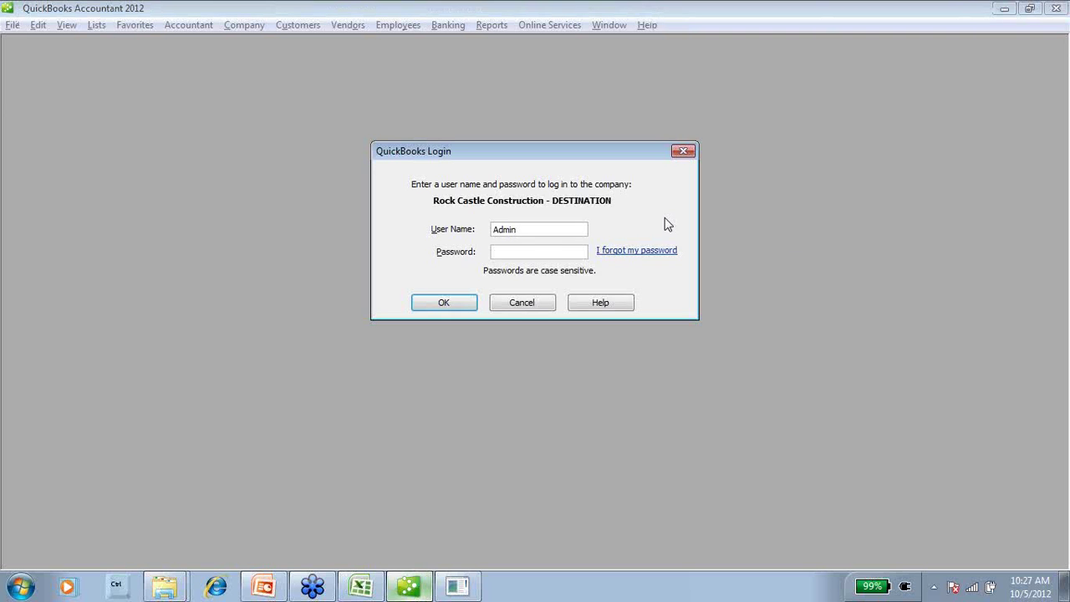
{"action": "key", "text": "Return"}
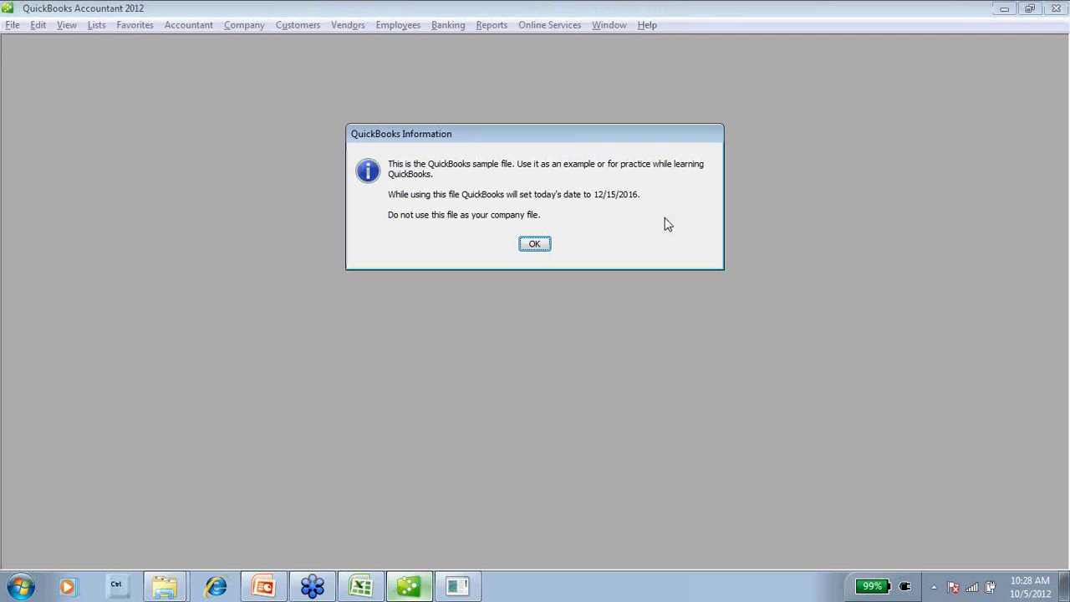
{"action": "key", "text": "Return"}
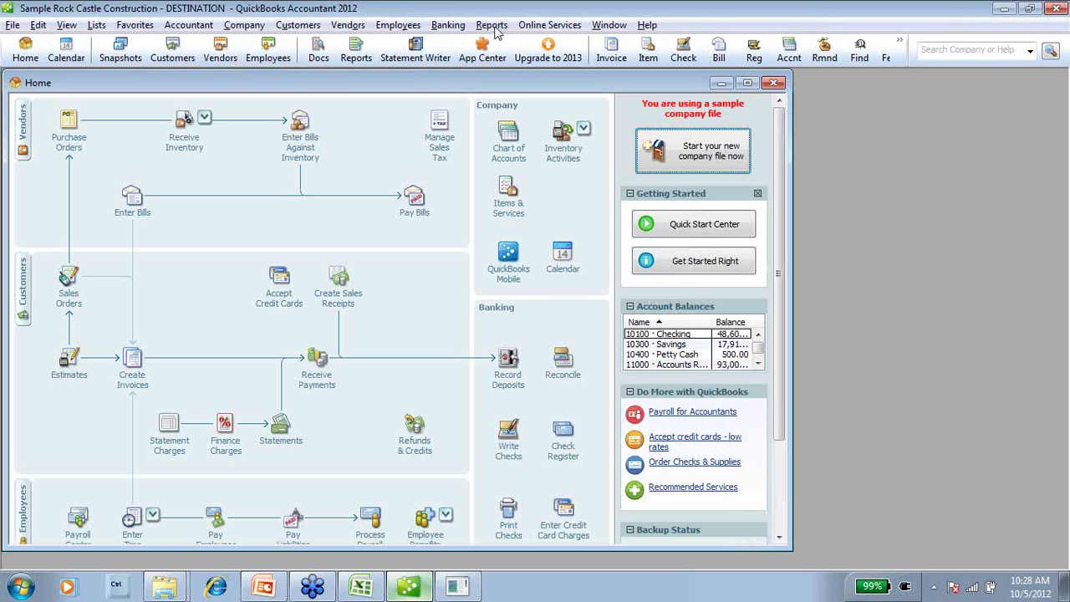
Review the imported checks in the memorized report "Missing Checks - Nov through Dec deleted." and close the report
{"action": "left_click", "coordinate": [492, 25]}
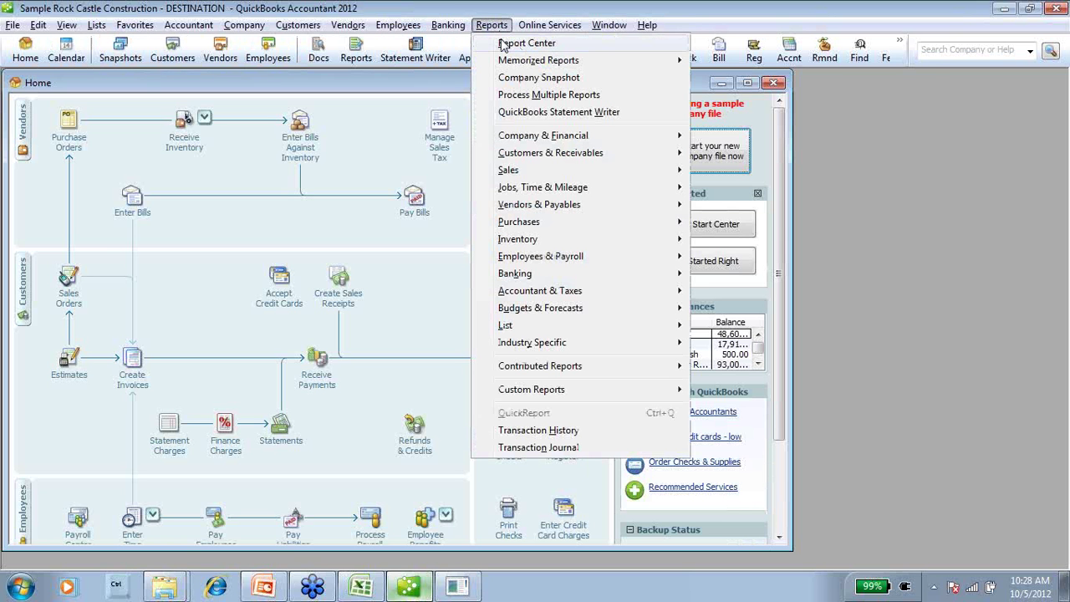
{"action": "mouse_move", "coordinate": [507, 64]}
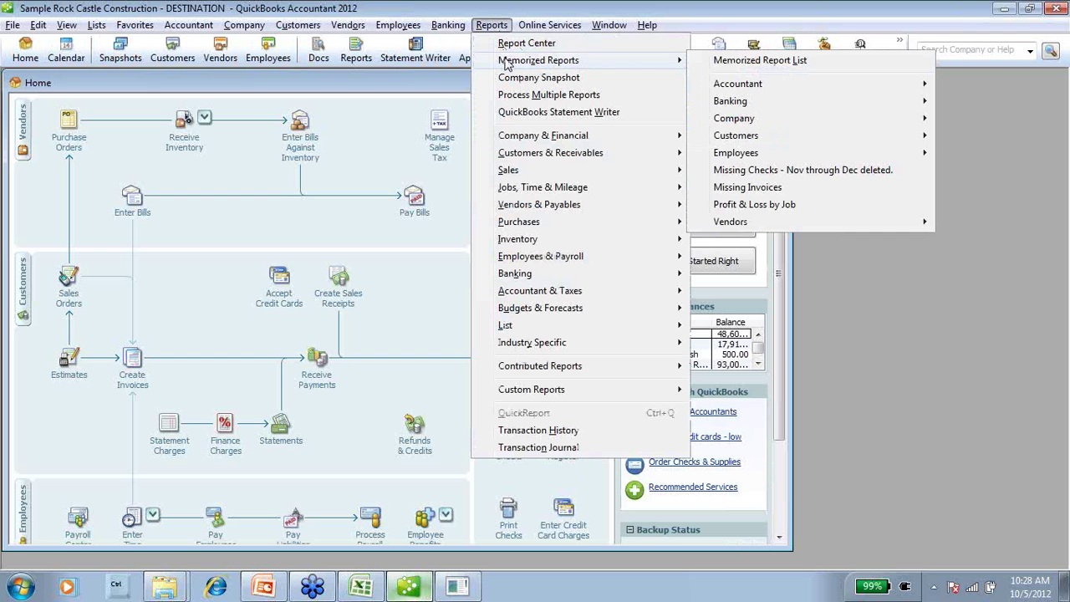
{"action": "left_click", "coordinate": [766, 172]}
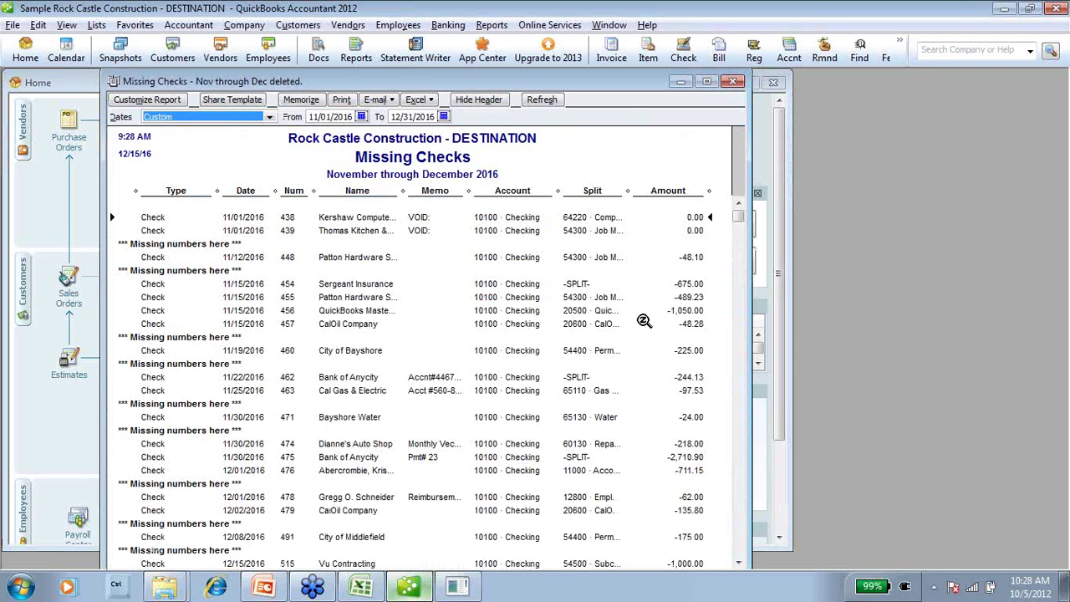
{"action": "scroll", "coordinate": [644, 325], "scroll_direction": "down", "scroll_amount": 1}
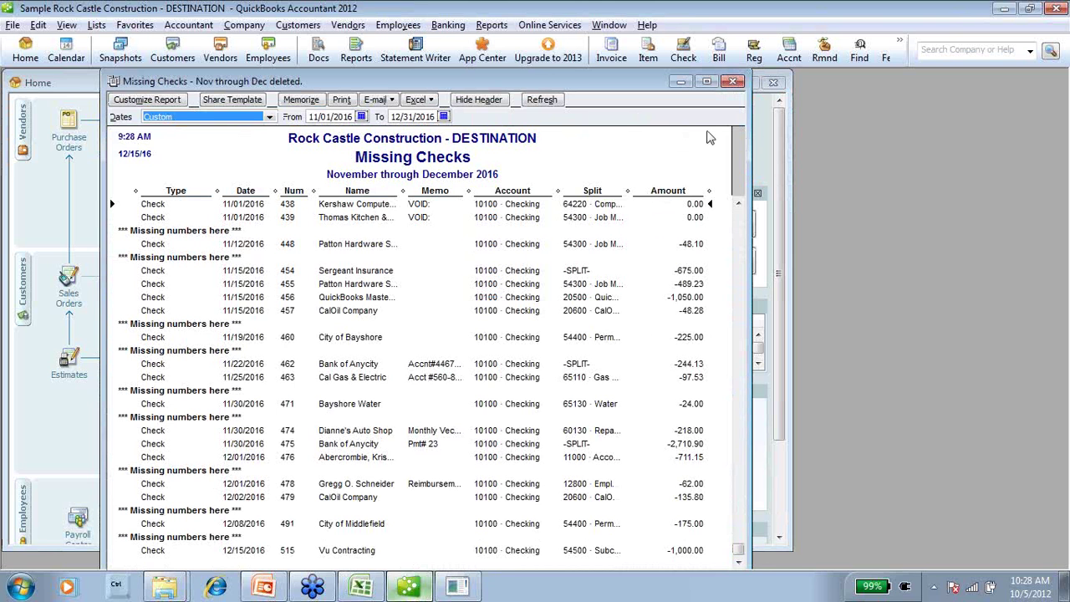
{"action": "left_click", "coordinate": [735, 82]}
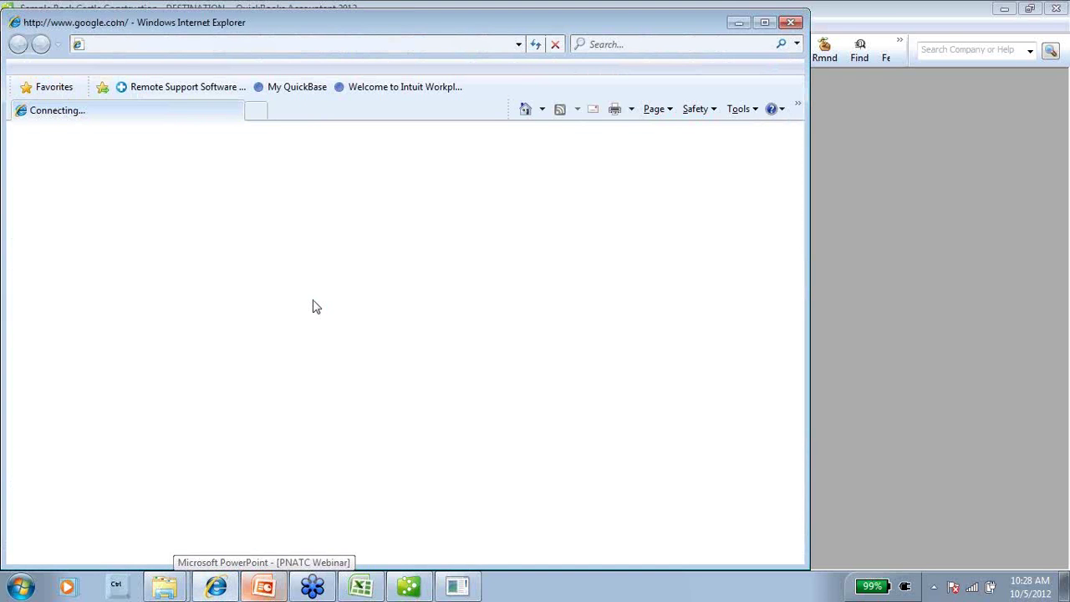
Go to the Baystate Consulting website at baystateconsulting.com and maximize the browser window
{"action": "left_click", "coordinate": [353, 43]}
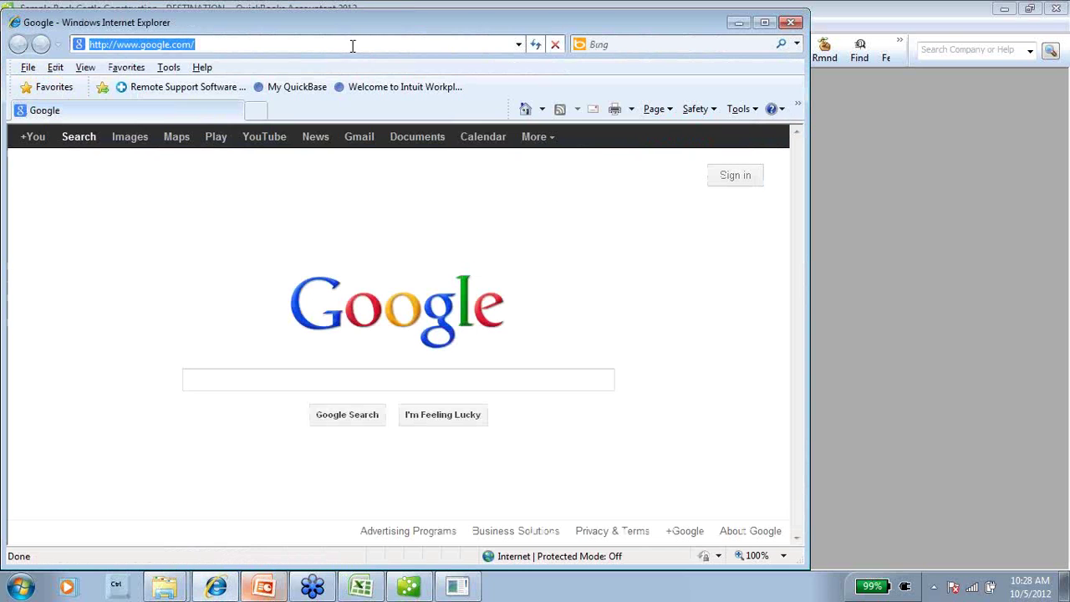
{"action": "type", "text": "bayste"}
{"action": "key", "text": "BackSpace"}
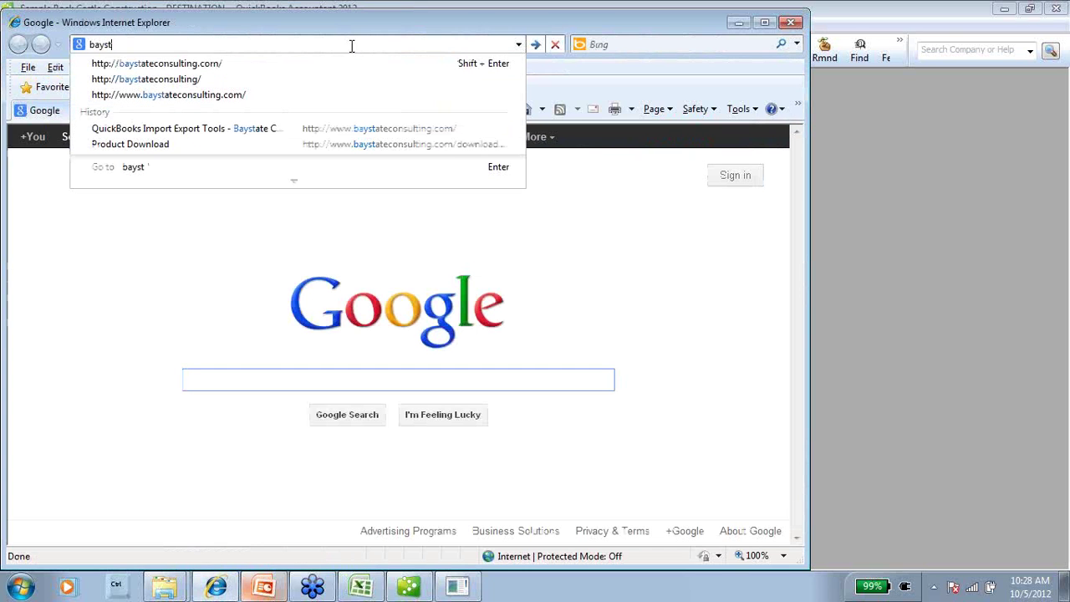
{"action": "key", "text": "Down"}
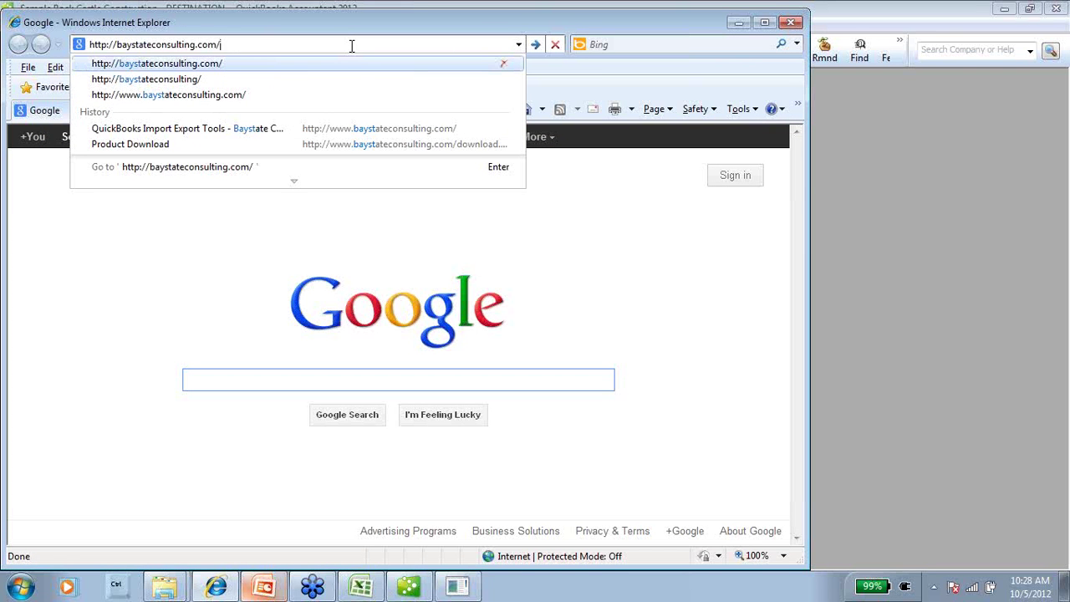
{"action": "key", "text": "Return"}
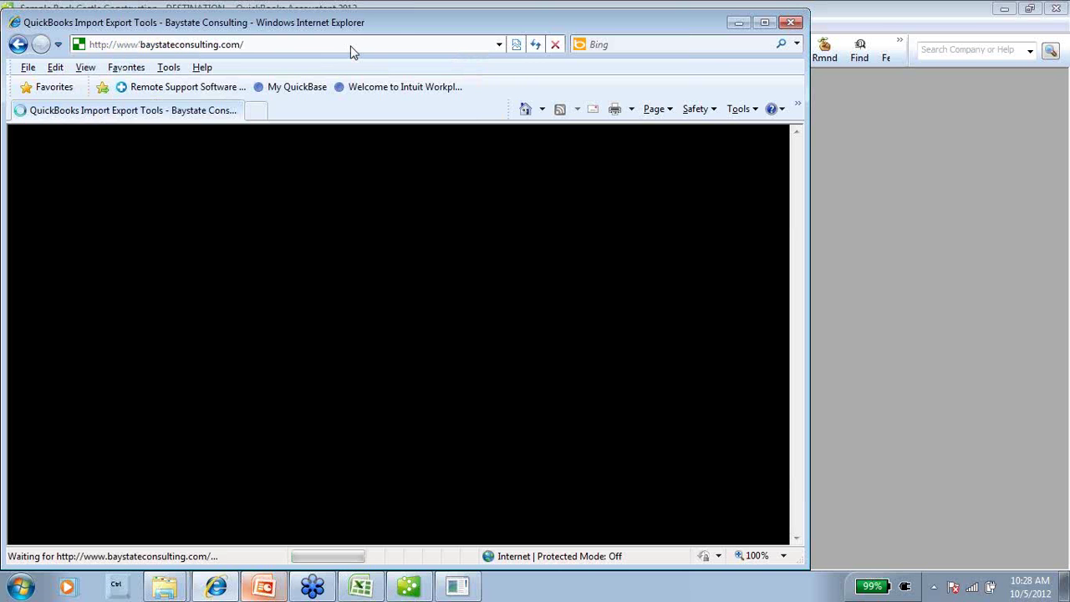
{"action": "double_click", "coordinate": [401, 23]}
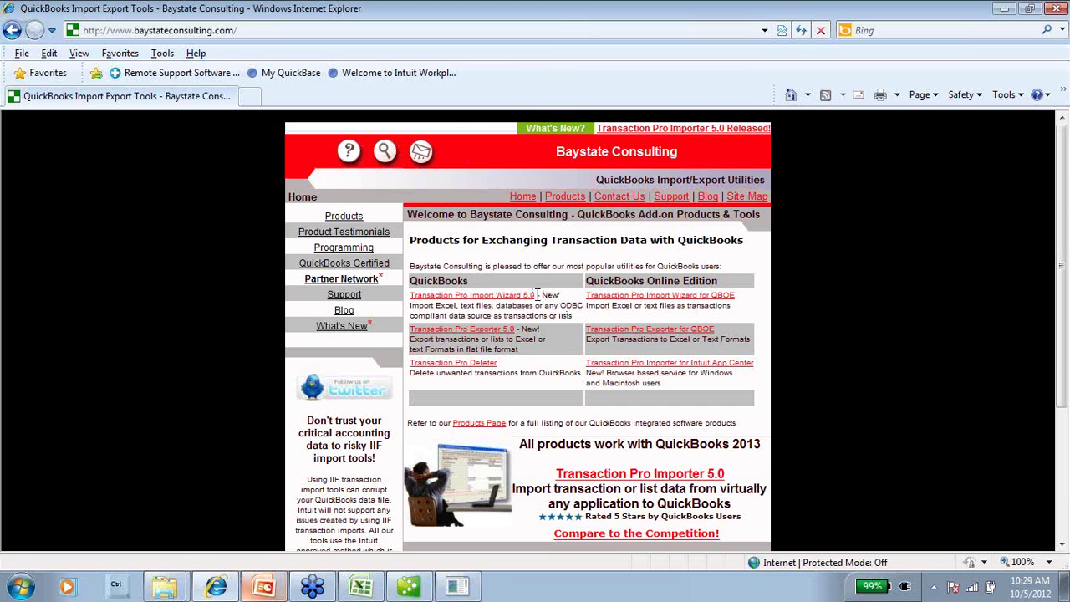
Review the Transaction Pro Import Wizard and Exporter listings for QuickBooks and QuickBooks Online Edition, highlighting the product names
{"action": "left_click_drag", "start_coordinate": [537, 294], "coordinate": [418, 302]}
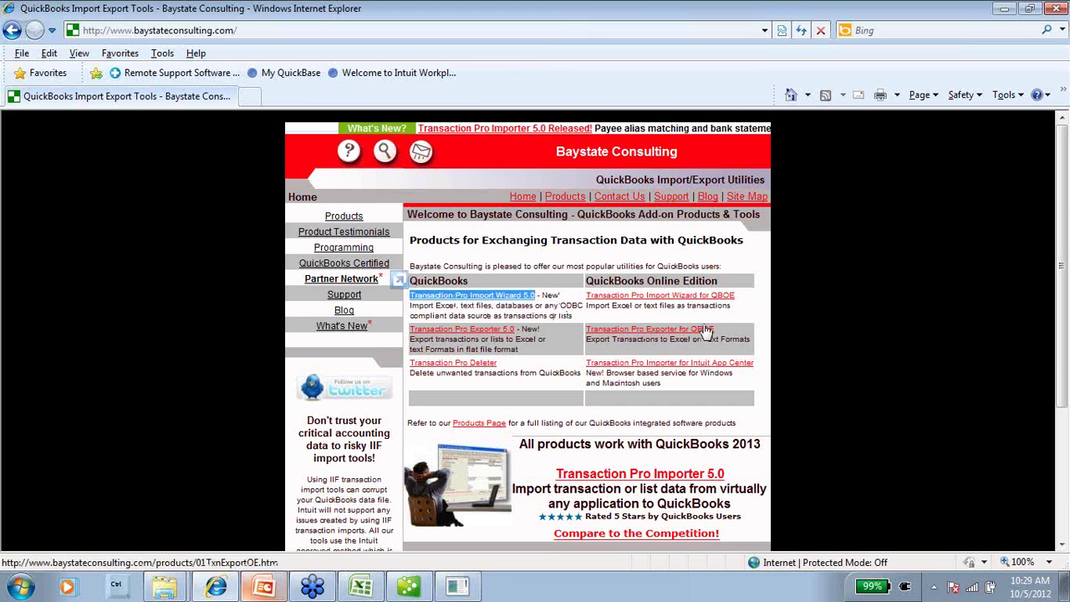
{"action": "left_click_drag", "start_coordinate": [740, 299], "coordinate": [602, 306]}
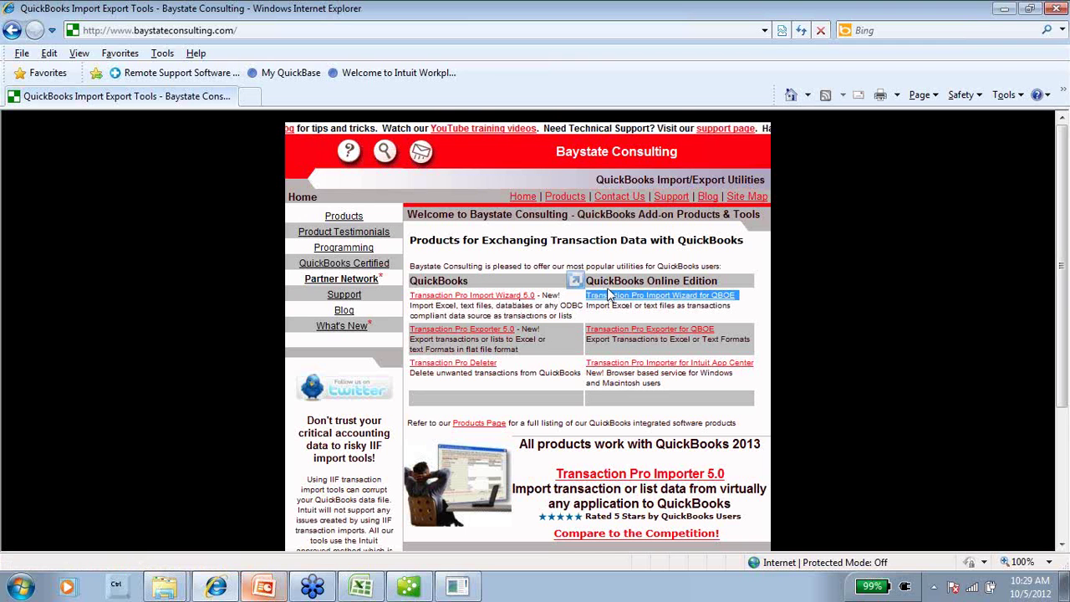
{"action": "left_click", "coordinate": [519, 330]}
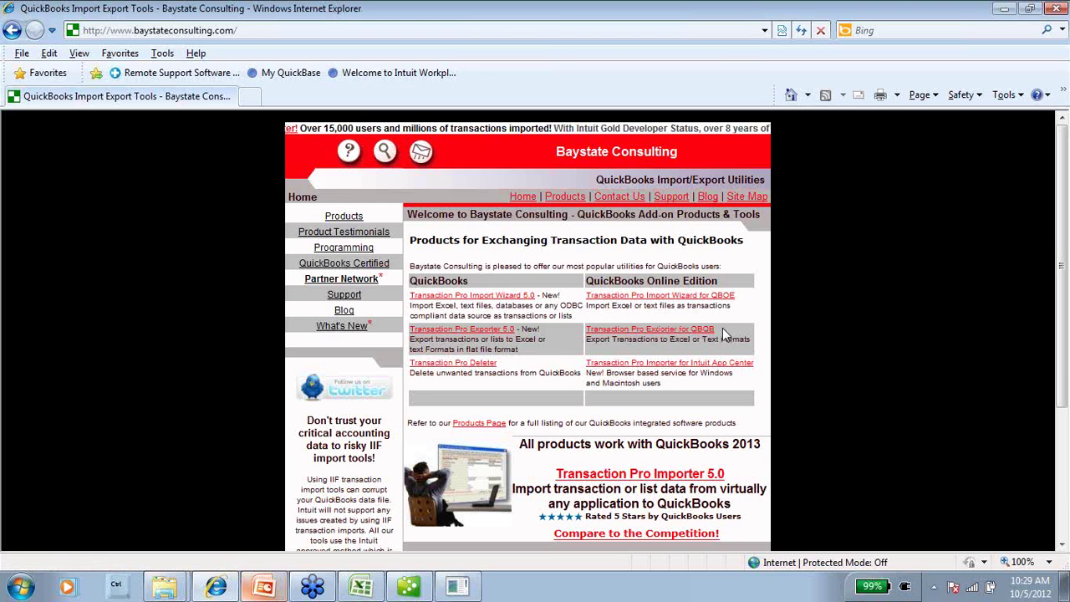
{"action": "left_click_drag", "start_coordinate": [722, 327], "coordinate": [532, 371]}
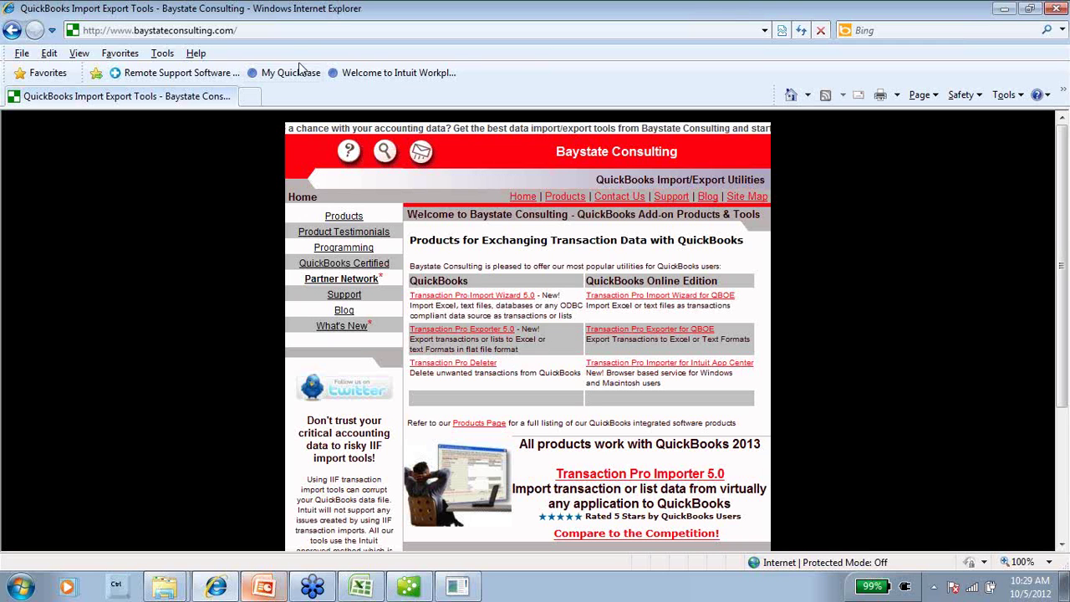
Go to q2q.us, highlight the Data Transfer Utility entry and look through the software list
{"action": "left_click", "coordinate": [284, 30]}
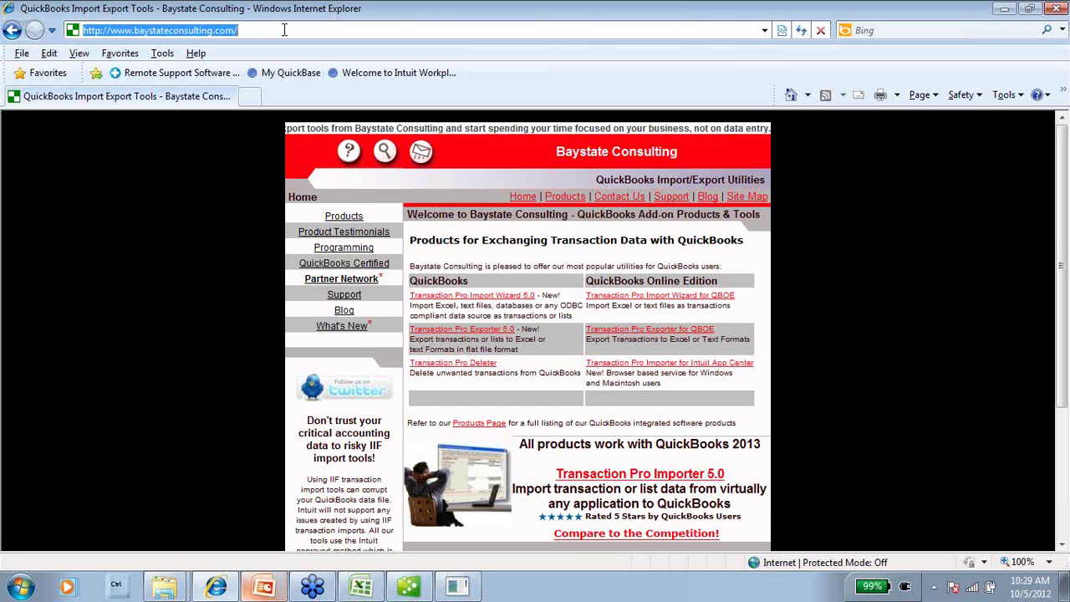
{"action": "type", "text": "q2"}
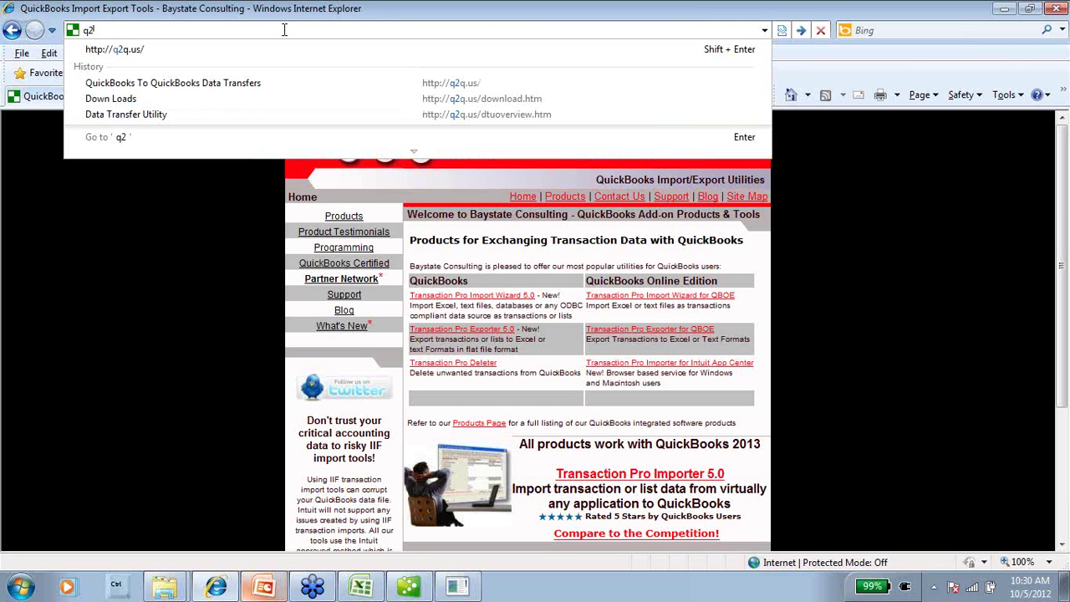
{"action": "type", "text": "q.us"}
{"action": "key", "text": "Return"}
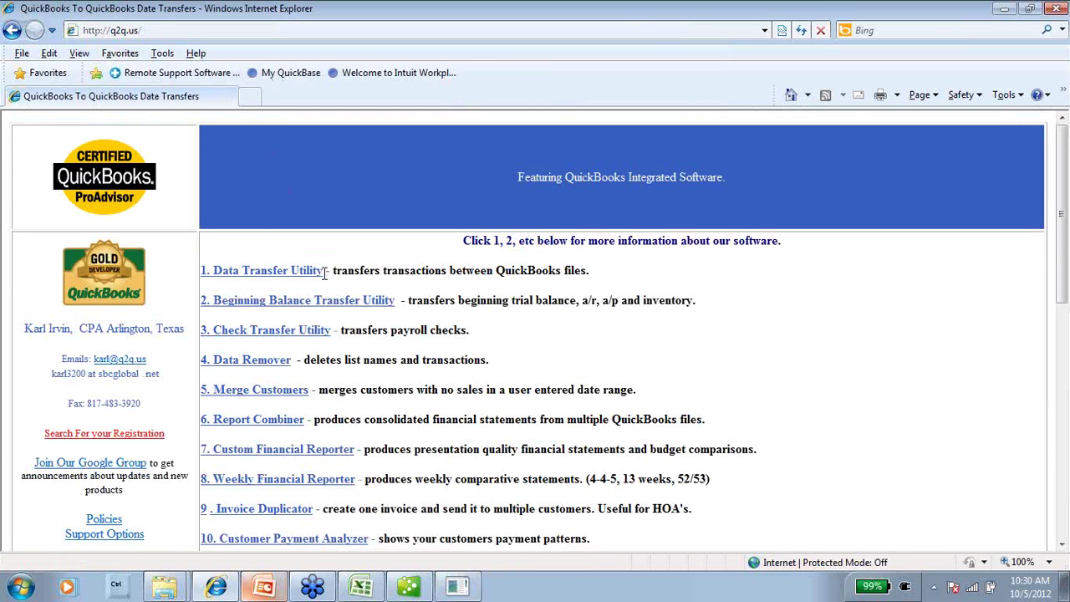
{"action": "left_click_drag", "start_coordinate": [325, 271], "coordinate": [206, 273]}
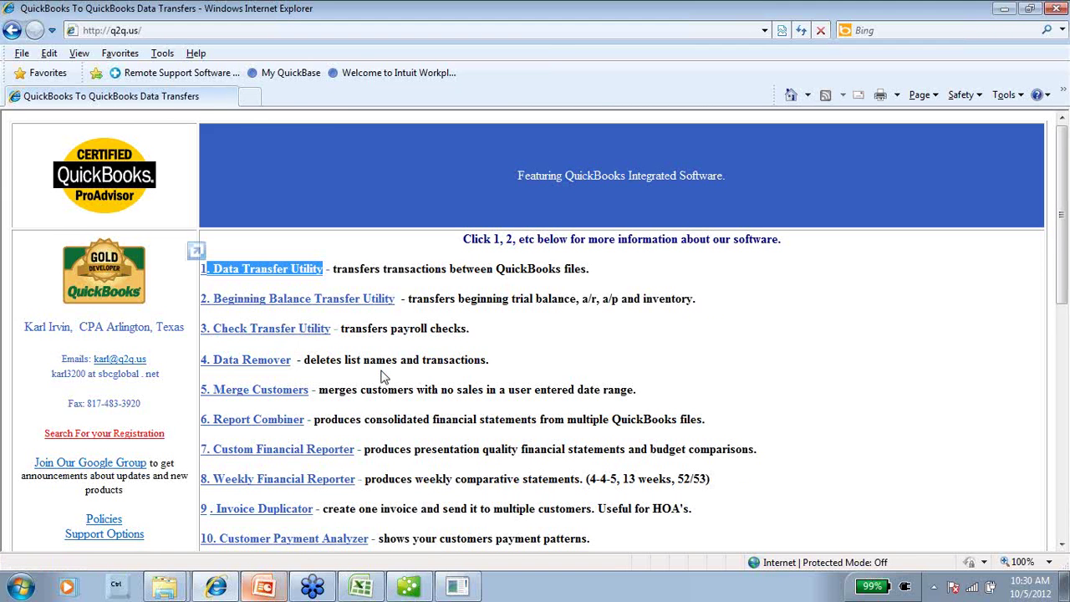
{"action": "scroll", "coordinate": [383, 377], "scroll_direction": "down", "scroll_amount": 2}
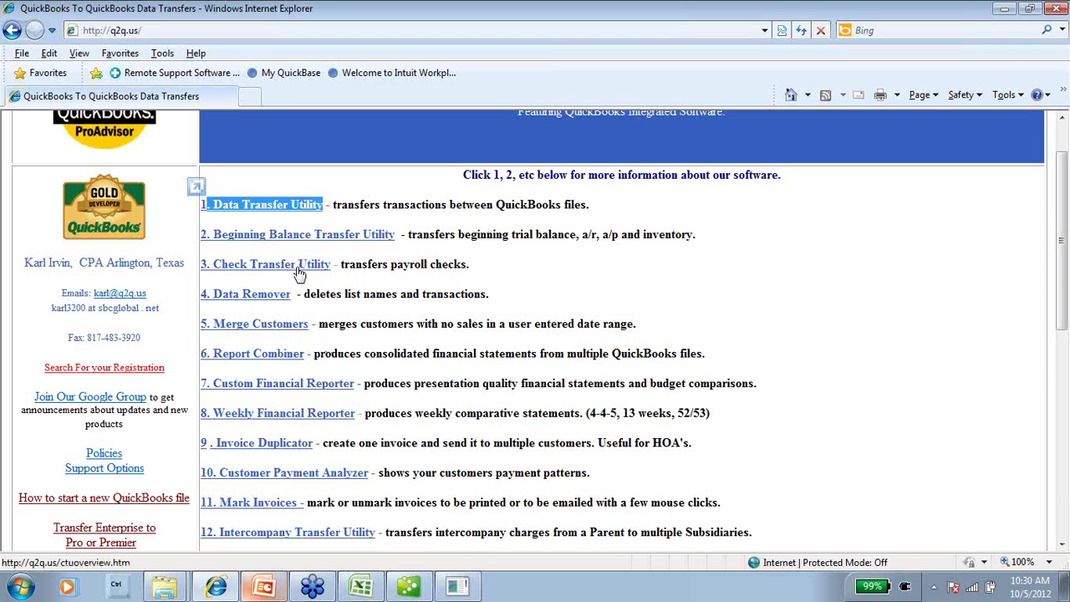
Open the Data Transfer Utility overview page and skim its introduction and the illustrated transfer scenarios
{"action": "left_click", "coordinate": [293, 209]}
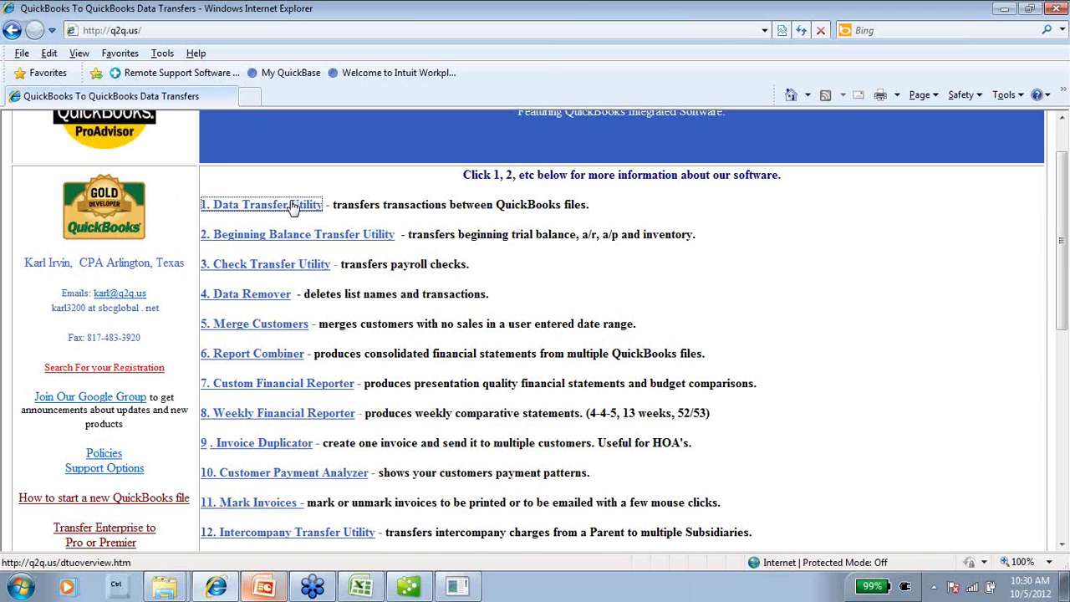
{"action": "left_click", "coordinate": [272, 214]}
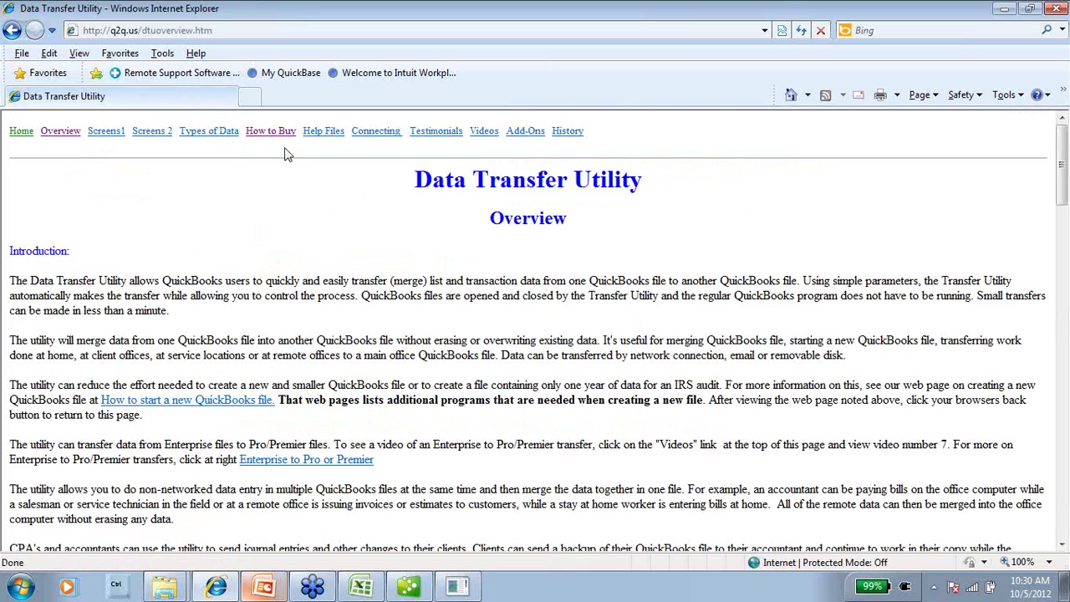
{"action": "scroll", "coordinate": [324, 262], "scroll_direction": "down", "scroll_amount": 6}
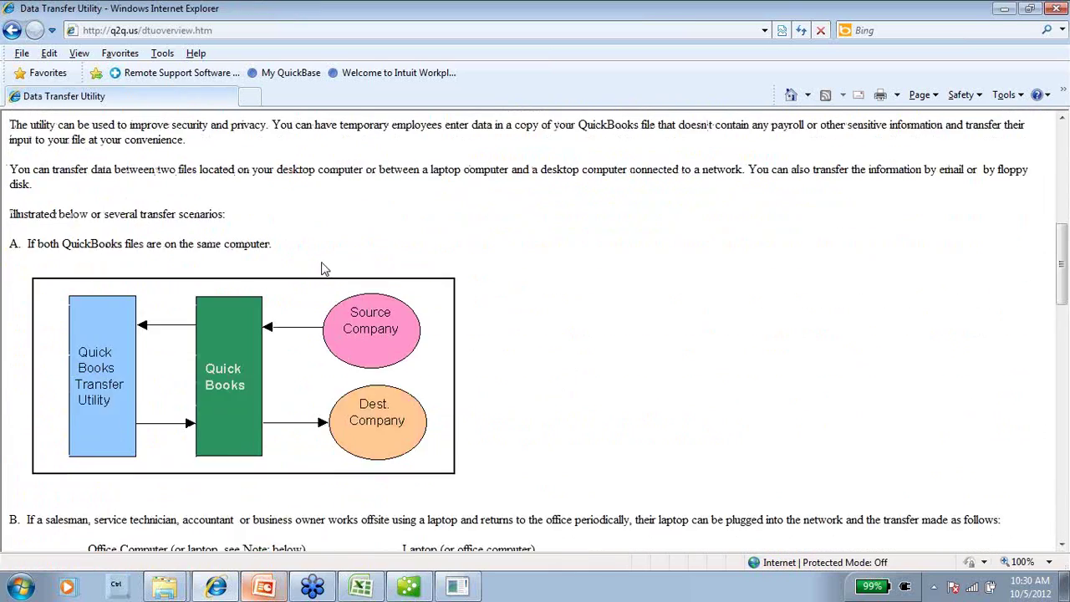
{"action": "scroll", "coordinate": [325, 265], "scroll_direction": "up", "scroll_amount": 3}
{"action": "scroll", "coordinate": [324, 261], "scroll_direction": "up", "scroll_amount": 4}
Open the How to Buy page and examine the version compatibility table, highlighting Enterprise 12 and 13 and release 12.12 (US)
{"action": "left_click", "coordinate": [270, 131]}
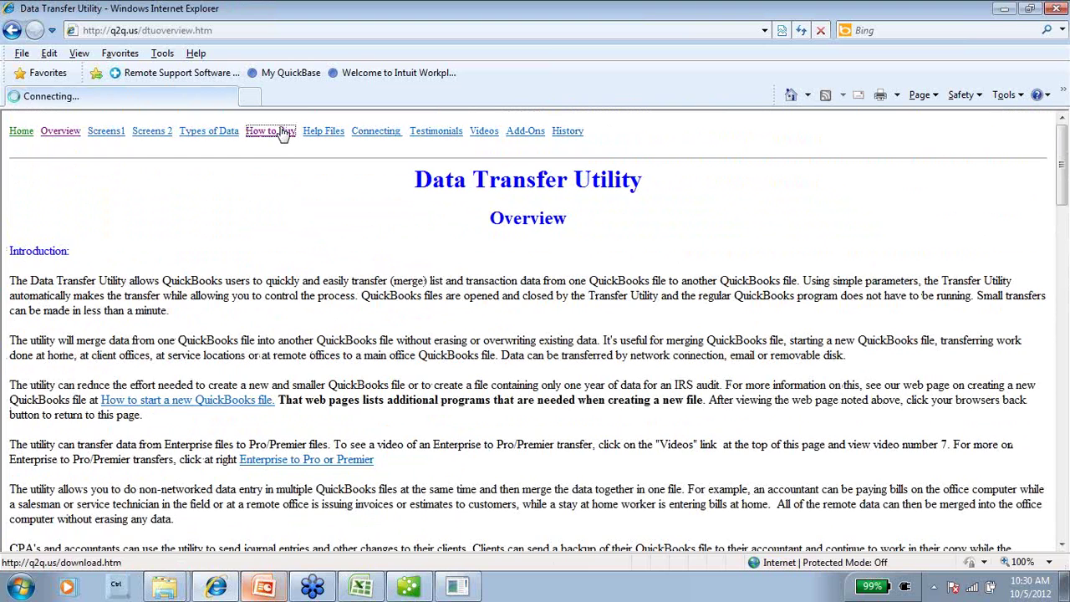
{"action": "scroll", "coordinate": [523, 330], "scroll_direction": "down", "scroll_amount": 3}
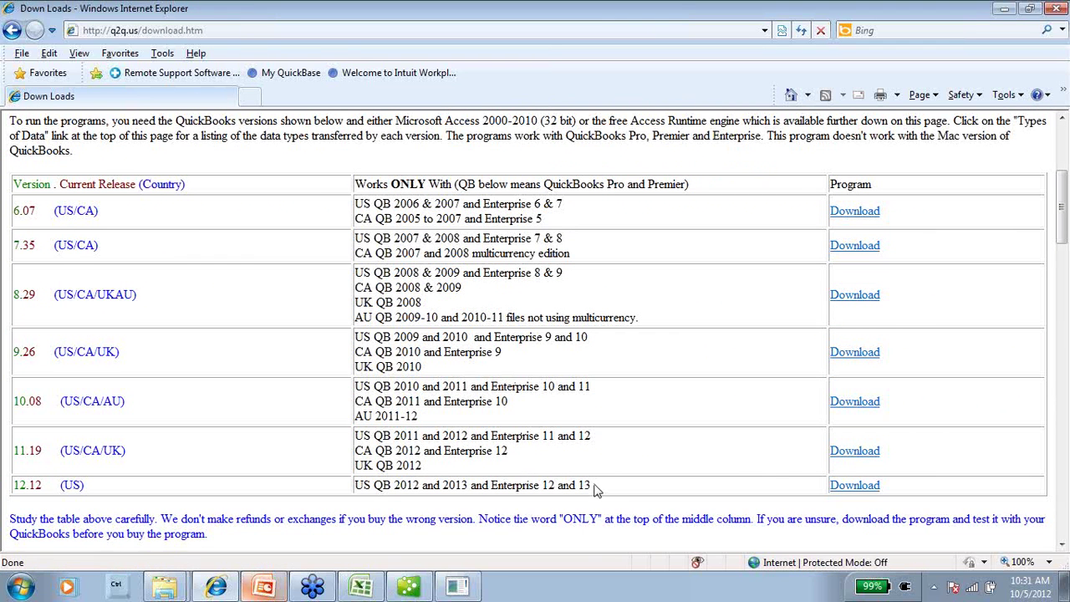
{"action": "left_click_drag", "start_coordinate": [595, 490], "coordinate": [491, 488]}
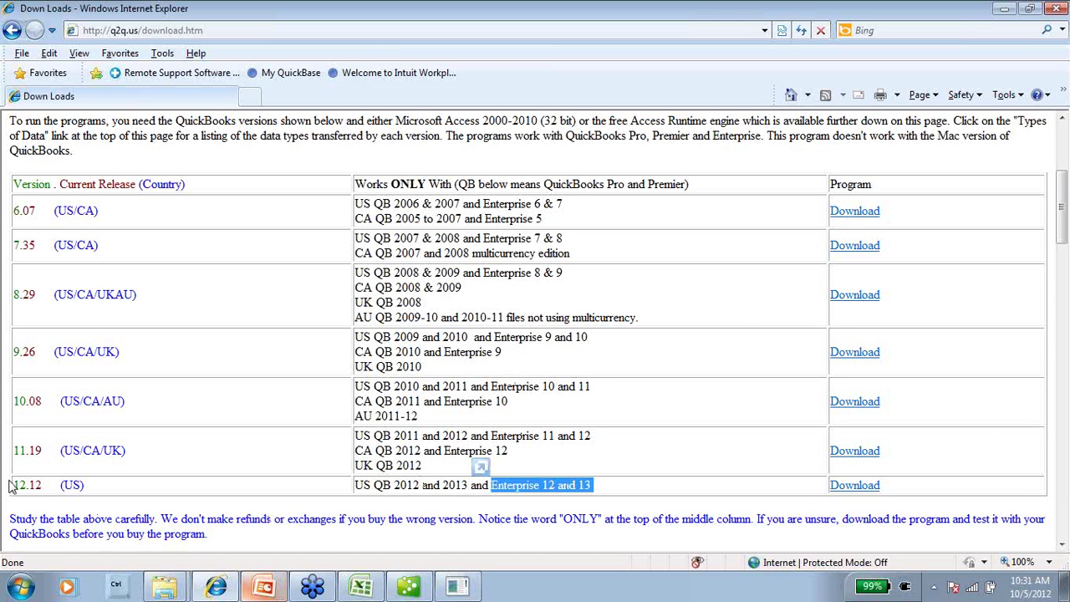
{"action": "left_click", "coordinate": [114, 498]}
{"action": "triple_click", "coordinate": [36, 500]}
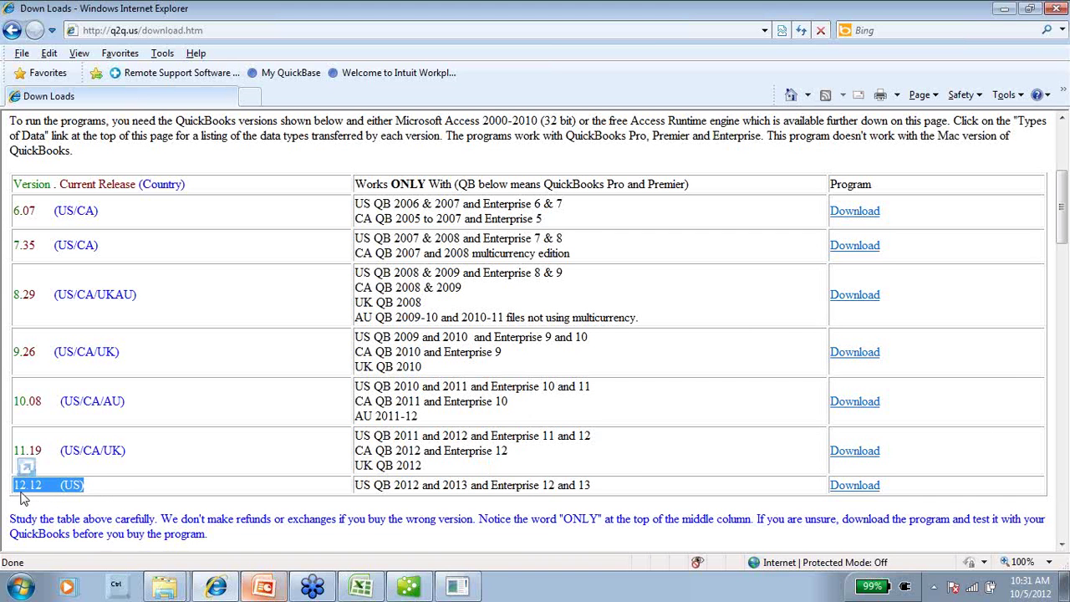
{"action": "left_click", "coordinate": [563, 458]}
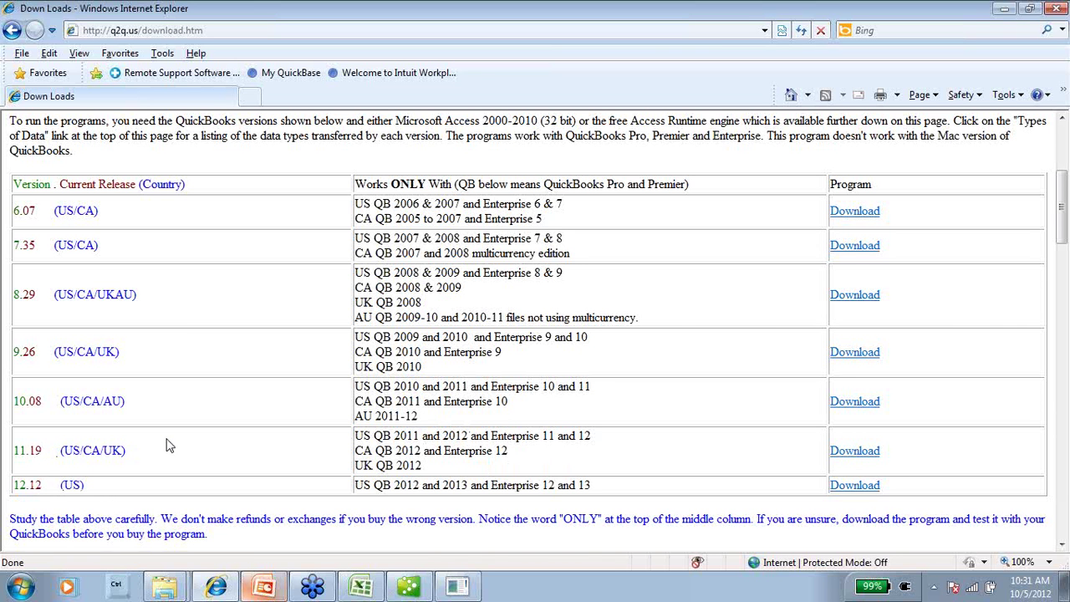
{"action": "scroll", "coordinate": [168, 446], "scroll_direction": "down", "scroll_amount": 2}
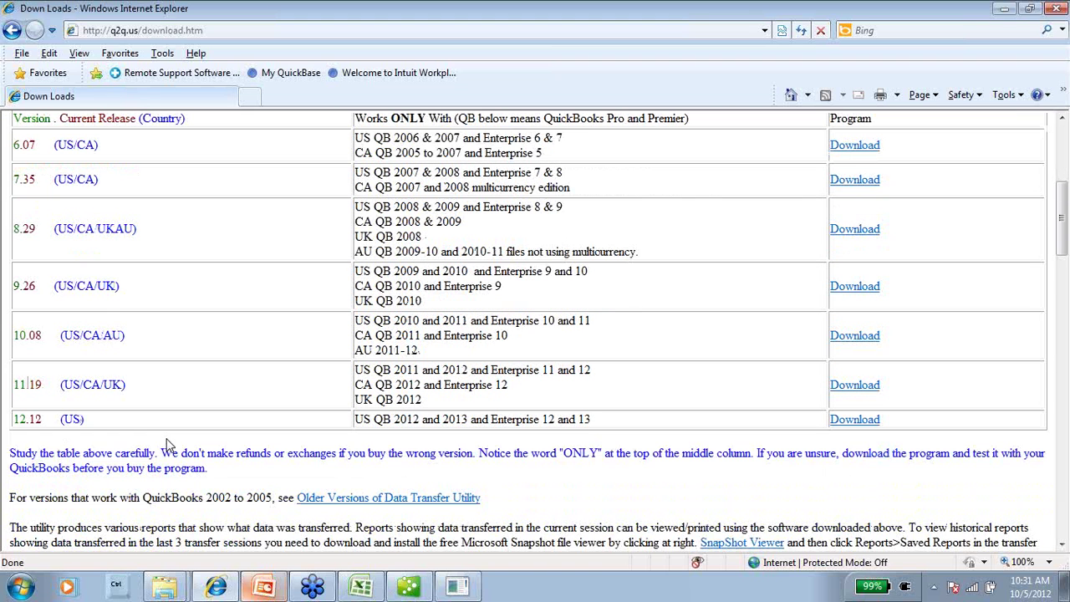